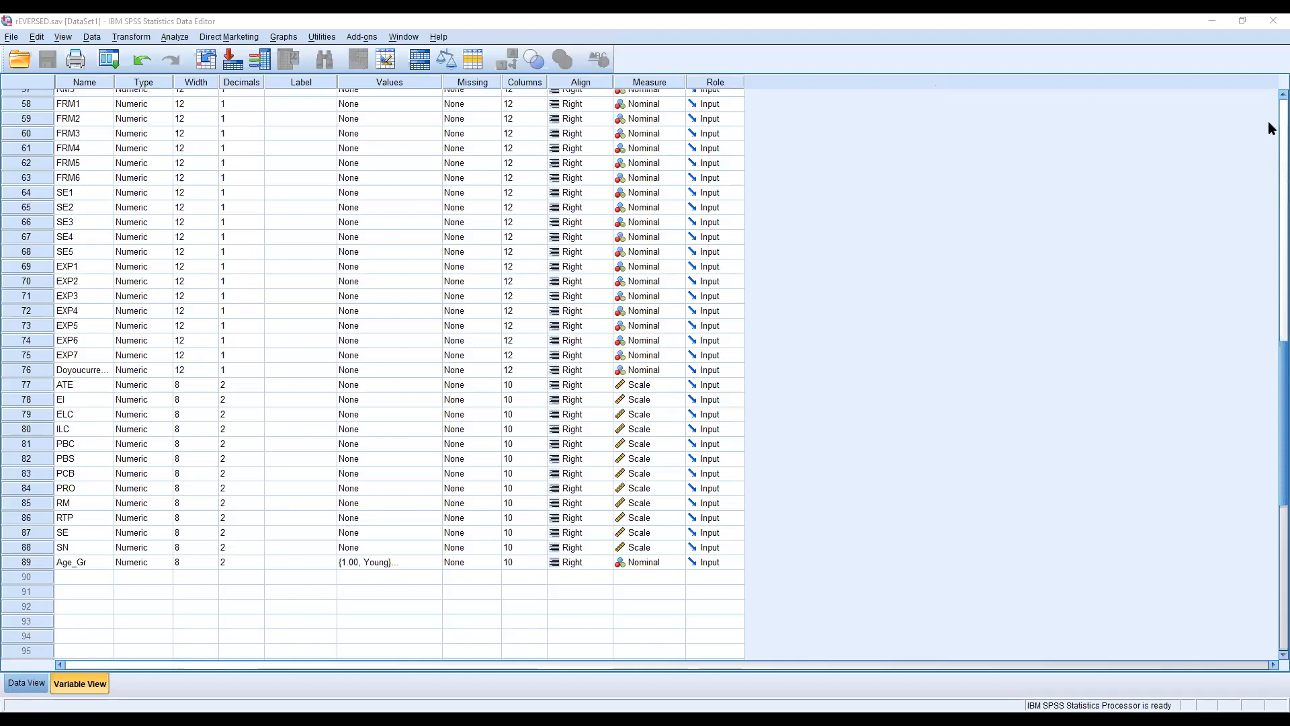
Step: Highlight the rows of variables EI1 to EI5 in the variable list
scroll(1268, 123, "up", 10)
scroll(1268, 123, "up", 9)
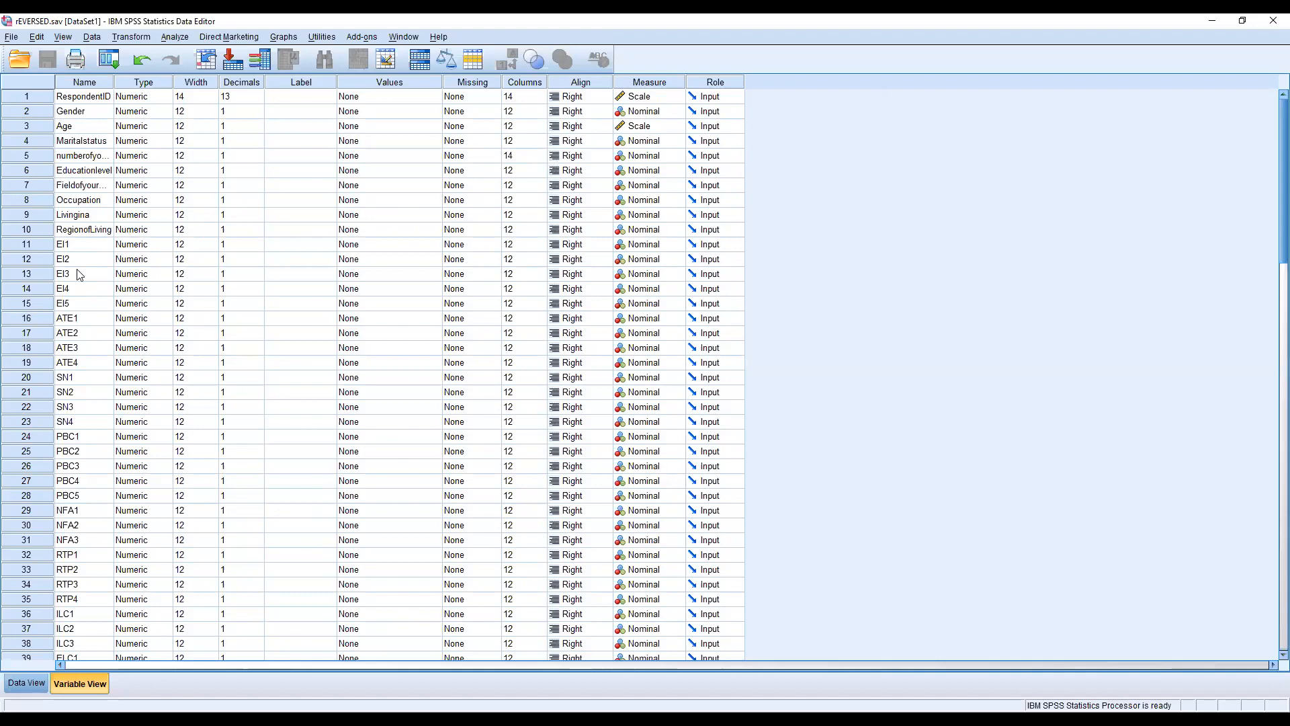
left_click_drag(27, 244, 27, 304)
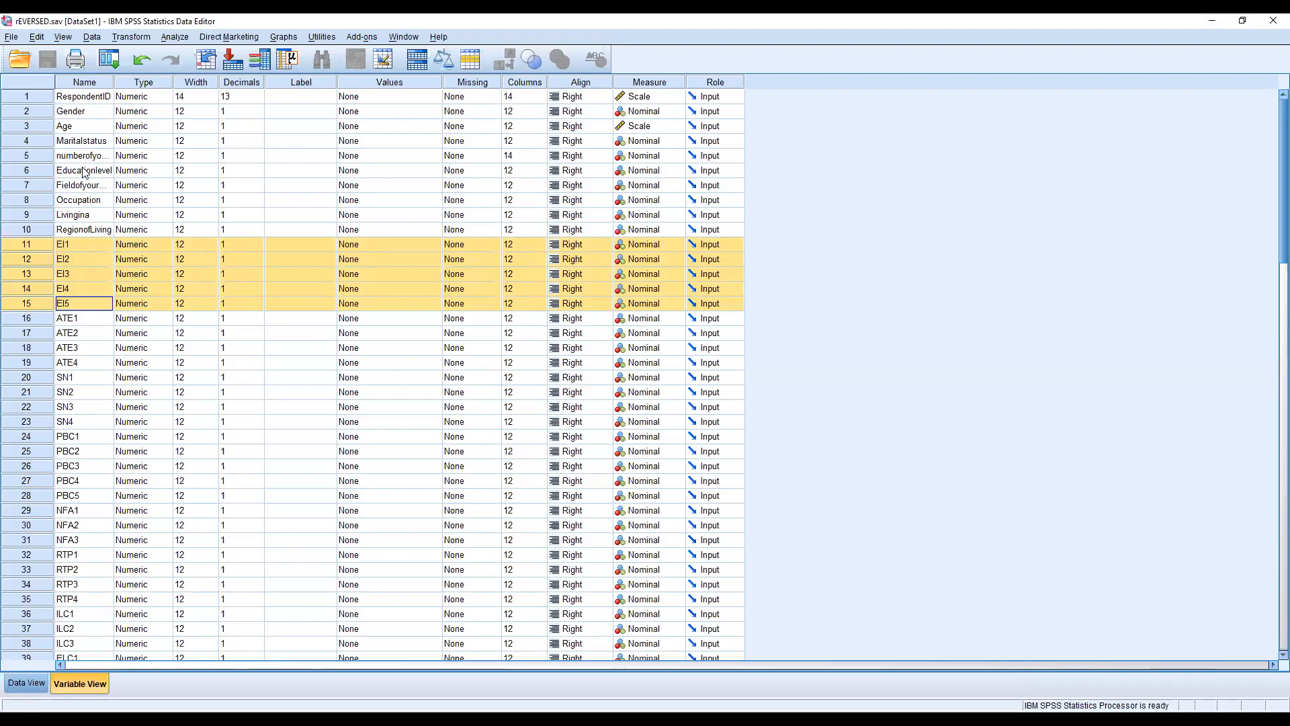
Step: Open the Reliability Analysis dialog and enlarge it so that more of the variable list fits
left_click(173, 37)
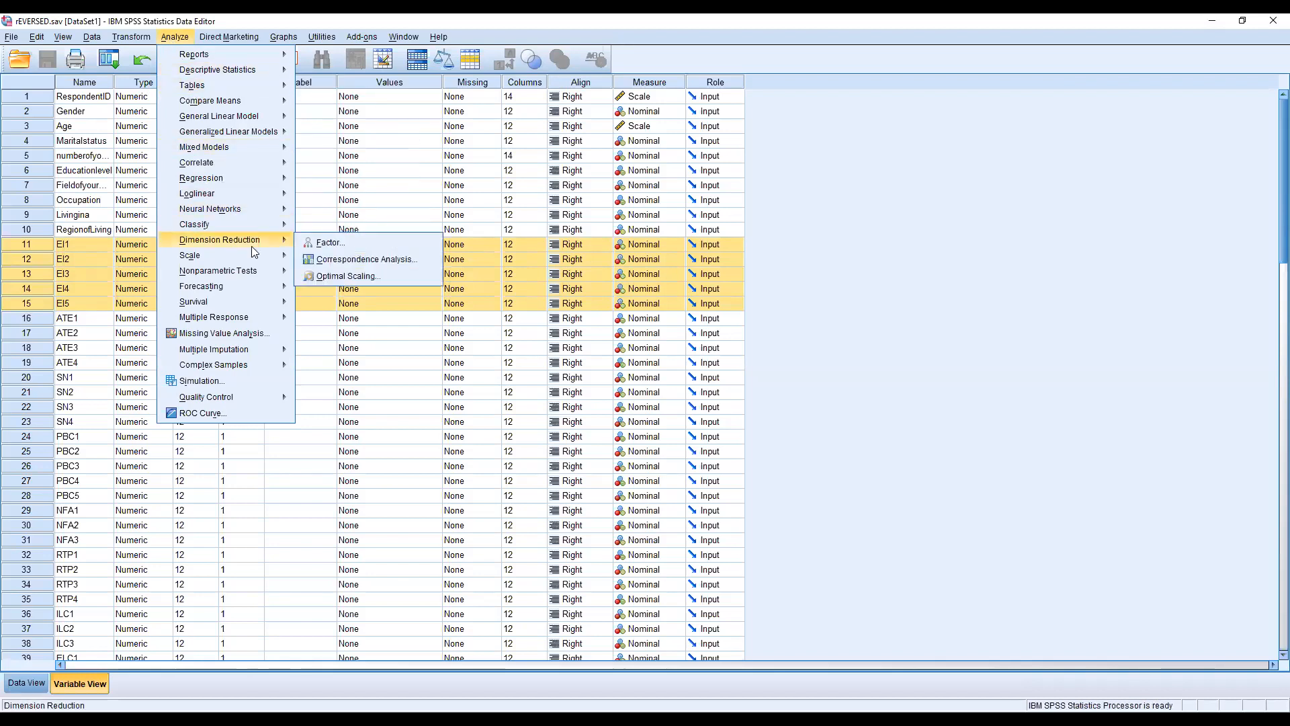
mouse_move(268, 256)
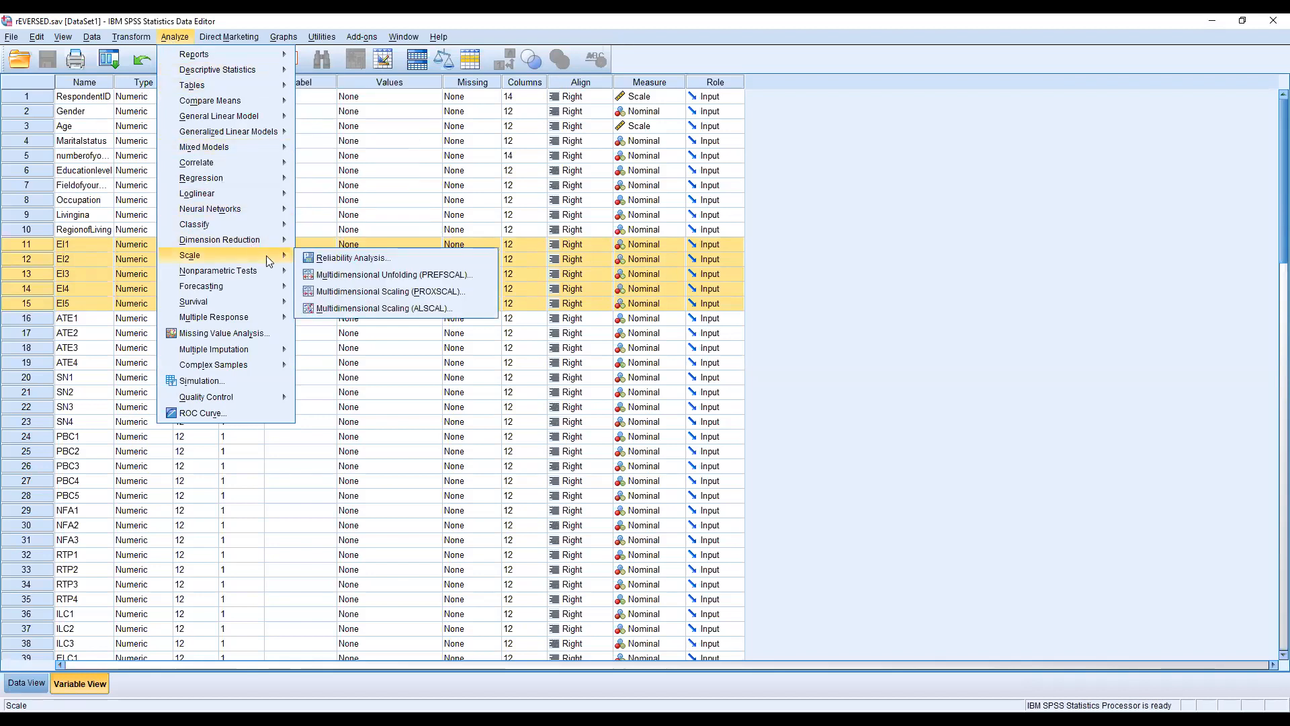
left_click(412, 258)
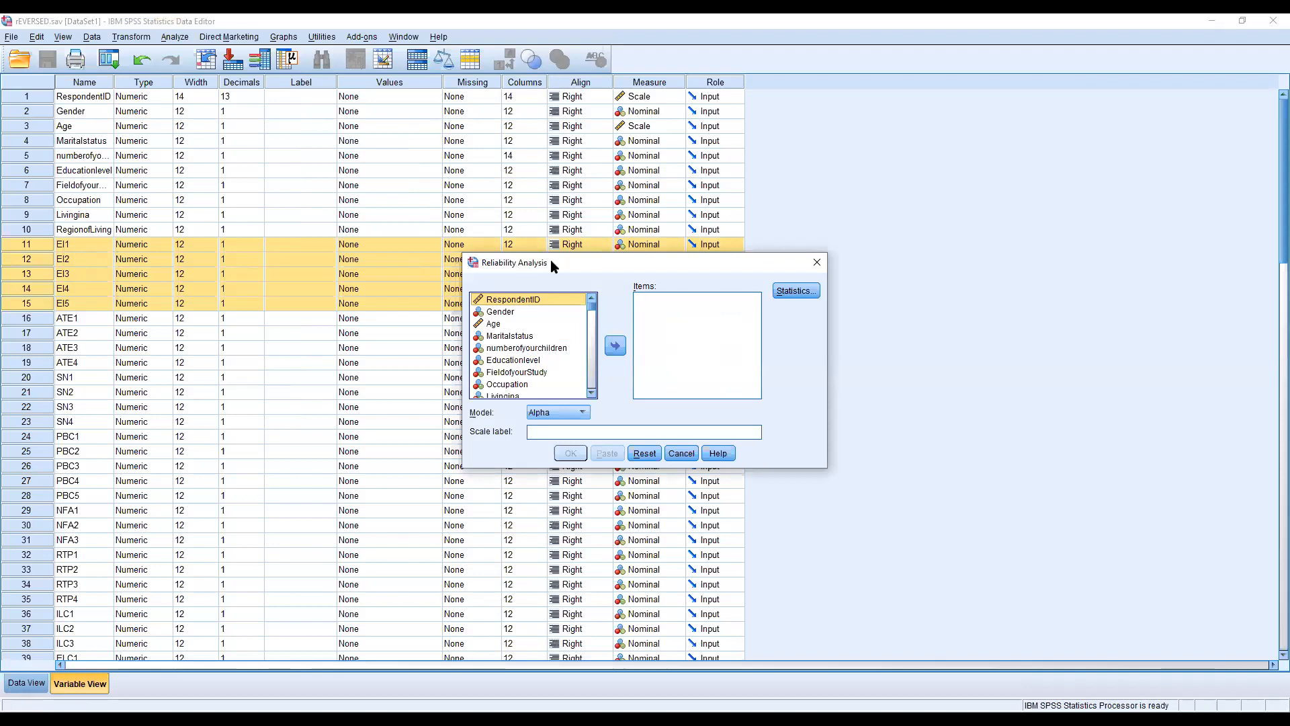
left_click_drag(550, 260, 390, 185)
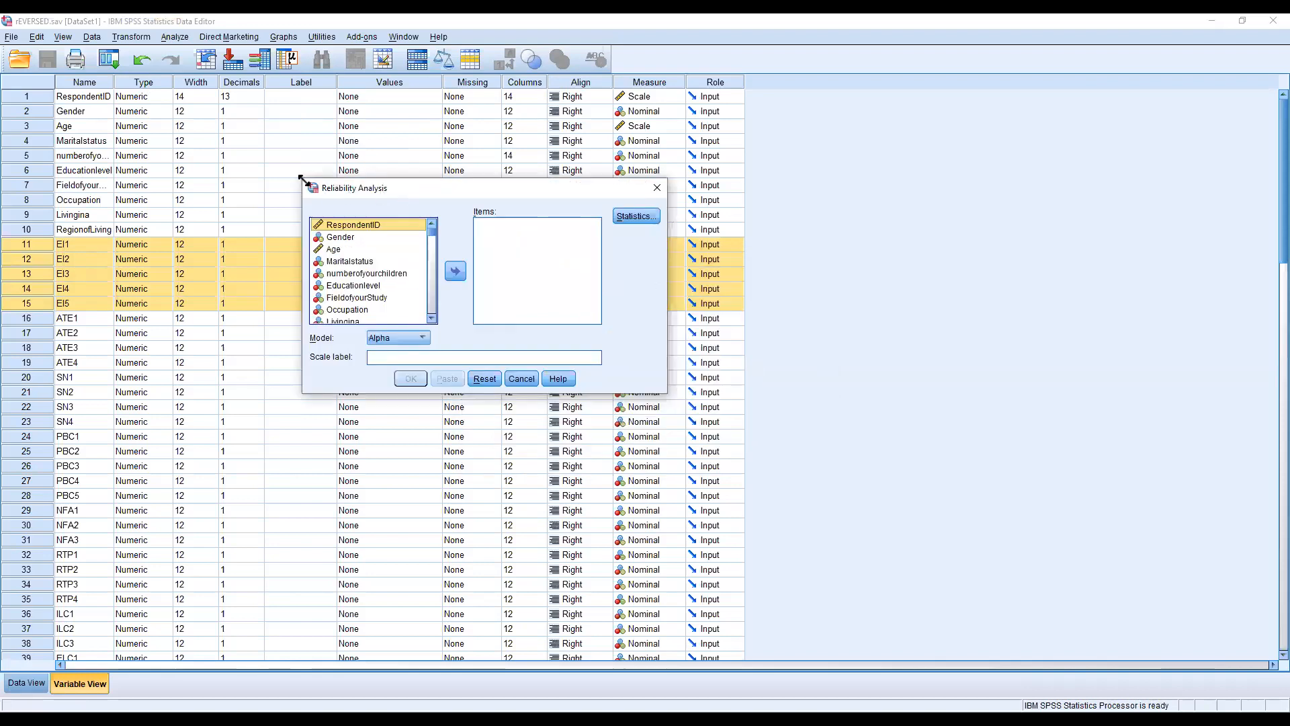
left_click_drag(301, 178, 175, 23)
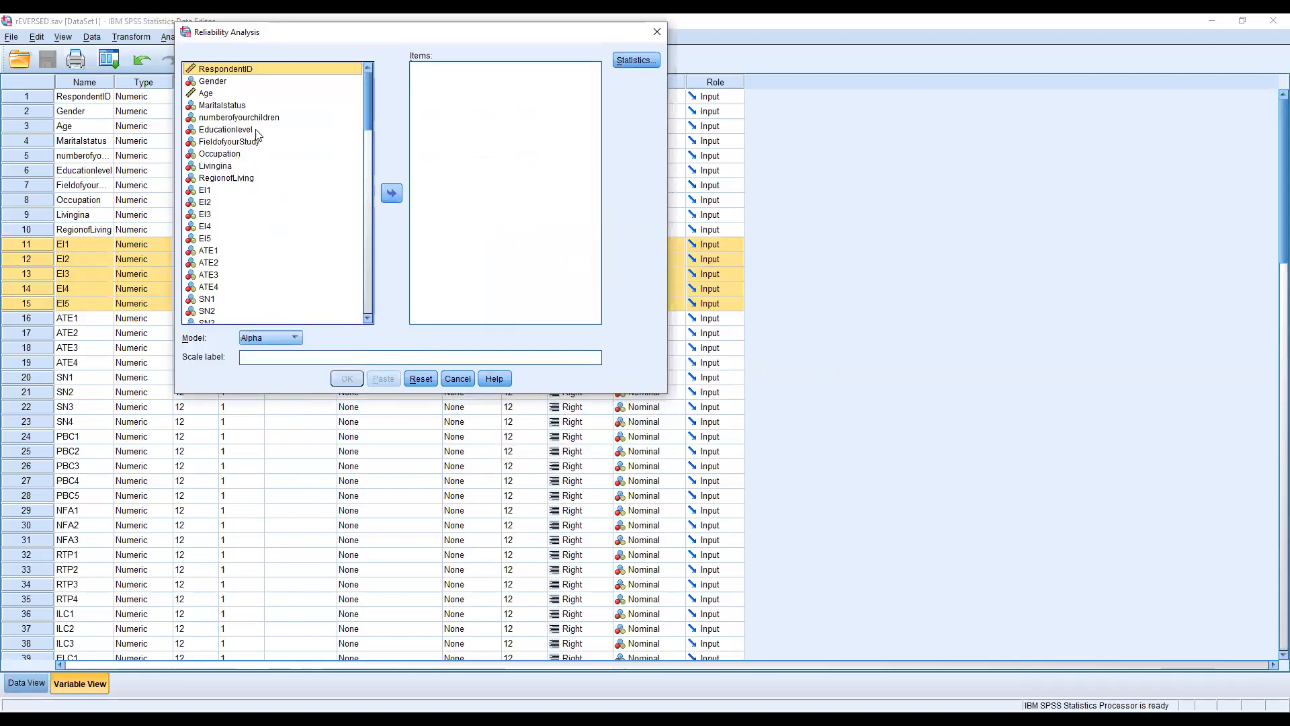
left_click(235, 191)
mouse_move(369, 102)
left_mouse_down()
mouse_move(355, 278)
mouse_move(361, 100)
left_mouse_up()
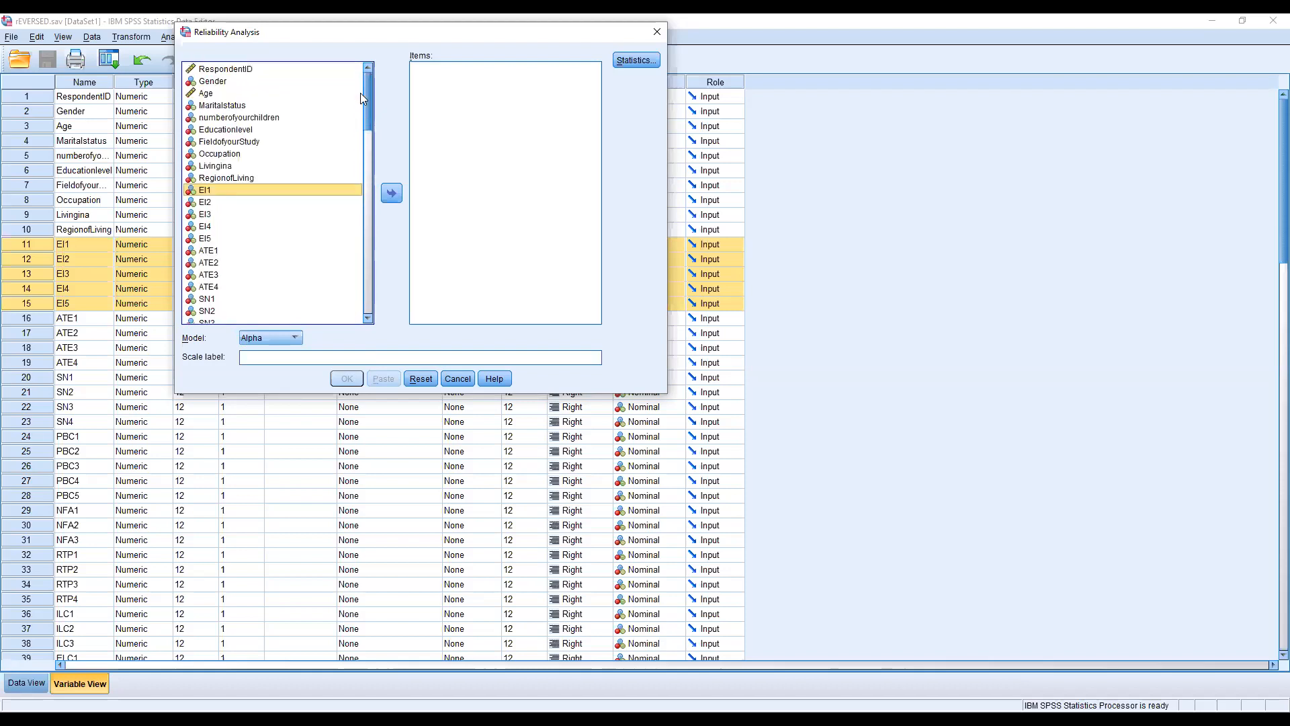
left_click(311, 239, "shift")
left_click(311, 240, "shift")
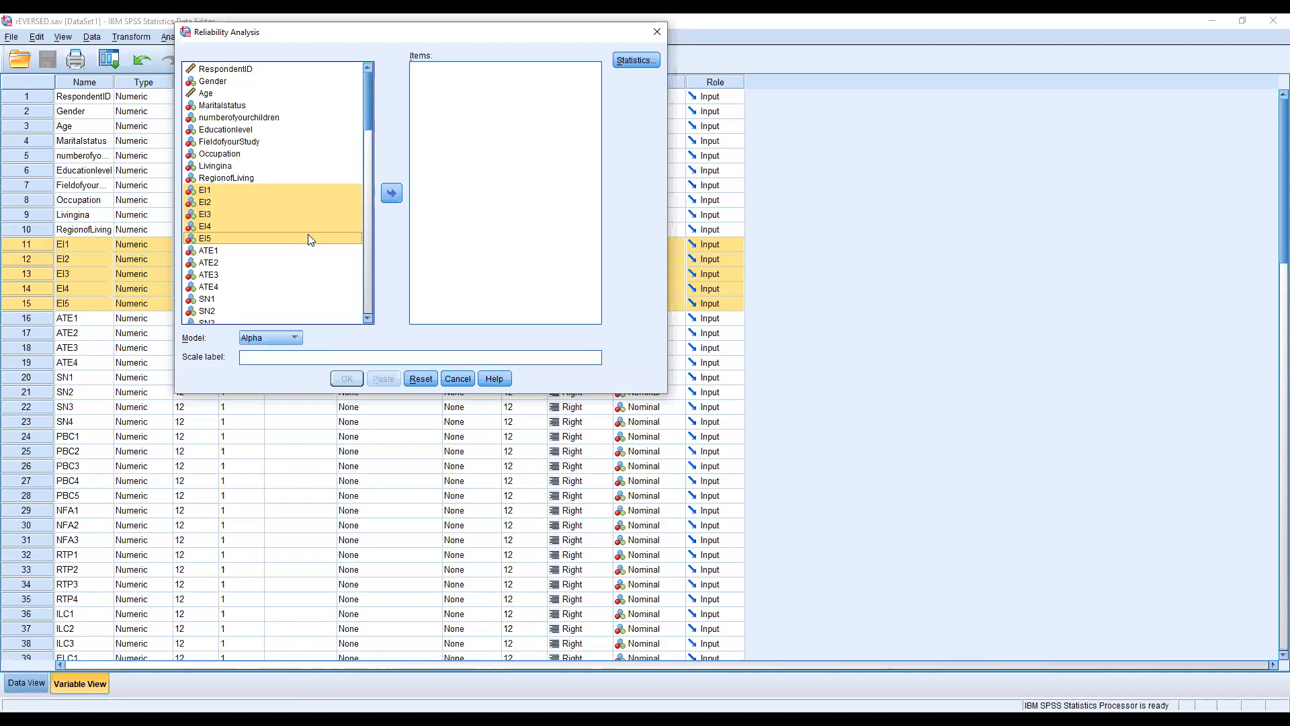
key("shift+Down")
key("shift+Down")
key("shift+Down")
key("shift+Down")
key("shift+Down")
key("shift+Down")
key("shift+Down")
key("shift+Down")
key("shift+Down")
key("shift+Down")
key("shift+Down")
key("shift+Down")
key("shift+Down")
key("shift+Down")
key("shift+Down")
key("shift+Down")
key("shift+Down")
key("shift+Down")
key("shift+Down")
key("shift+Down")
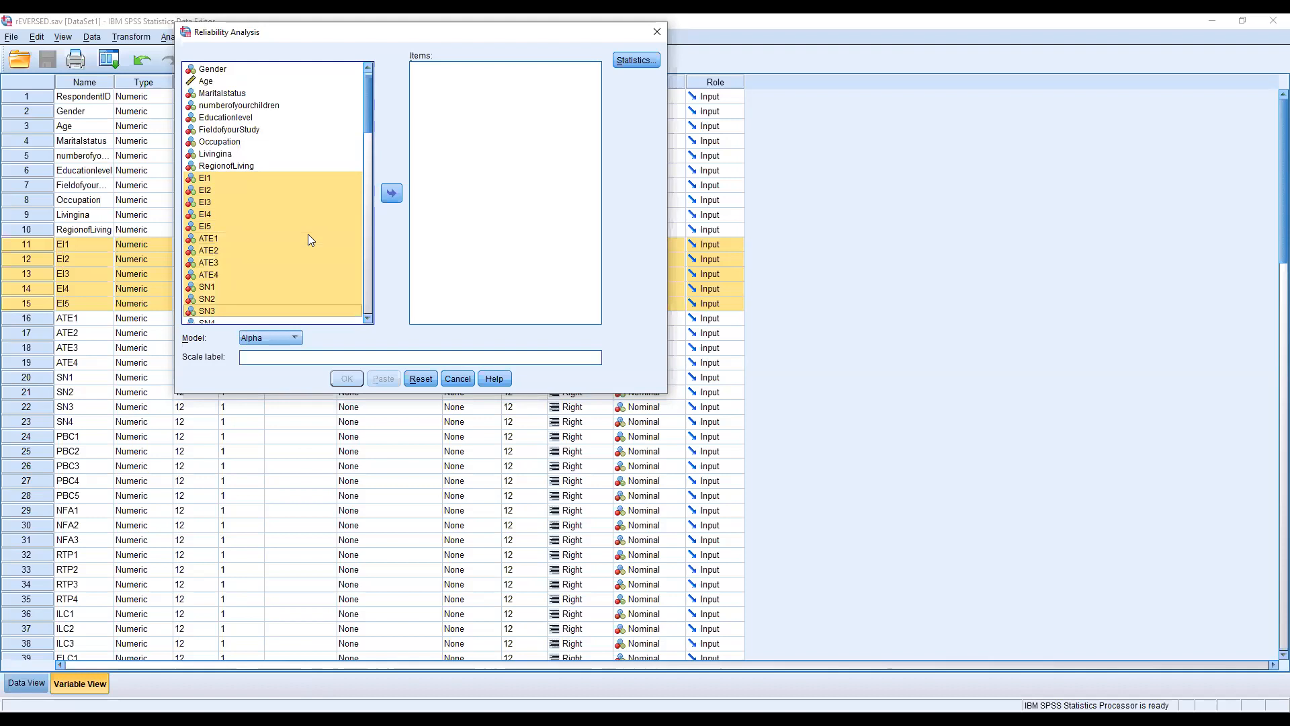
key("shift+Down")
key("shift+Down")
key("shift+Down")
key("shift+Down")
key("shift+Down")
key("shift+Down")
key("shift+Down")
key("shift+Down")
key("shift+Down")
key("shift+Down")
key("shift+Down")
key("shift+Down")
key("shift+Down")
key("shift+Down")
key("shift+Down")
key("shift+Down")
key("shift+Down")
key("shift+Down")
key("shift+Down")
key("shift+Down")
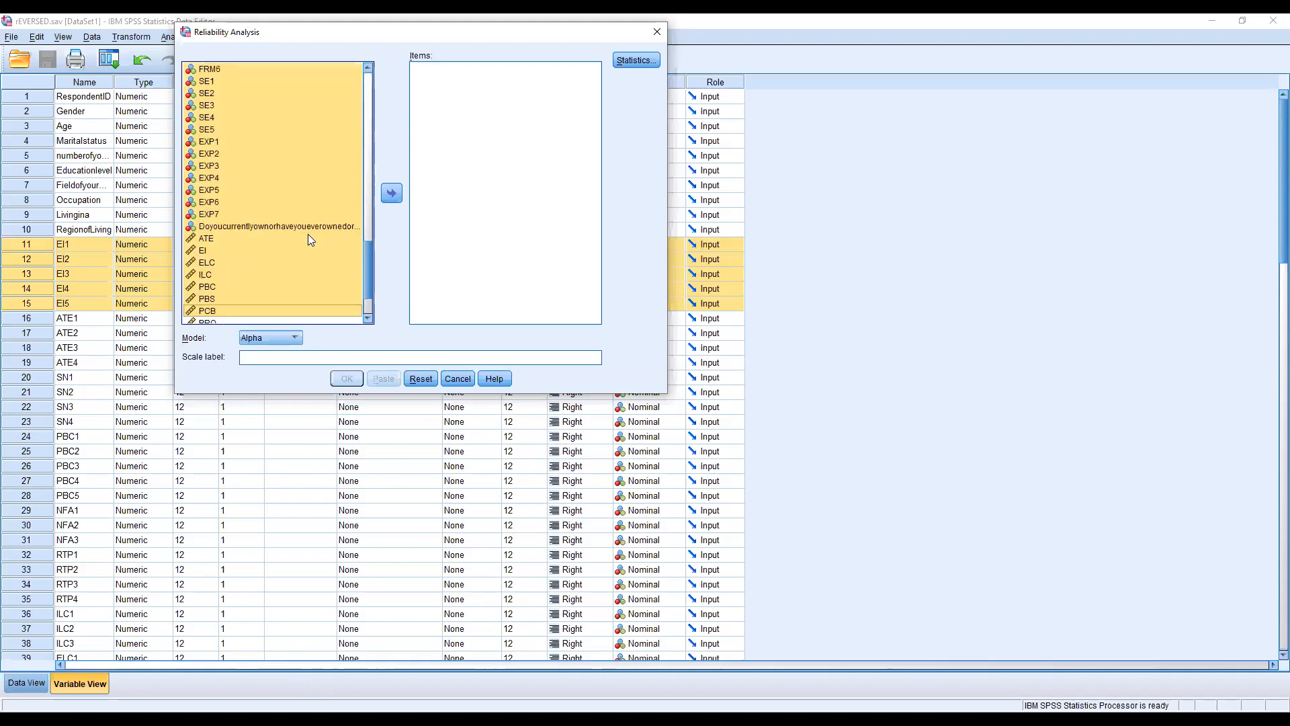
key("shift+Up")
key("shift+Up")
key("shift+Up")
key("shift+Up")
key("shift+Up")
key("shift+Up")
key("shift+Up")
key("shift+Up")
key("shift+Up")
key("shift+Up")
key("shift+Up")
key("shift+Up")
key("shift+Up")
key("shift+Up")
key("shift+Up")
key("shift+Up")
key("shift+Up")
key("shift+Up")
key("shift+Up")
key("shift+Up")
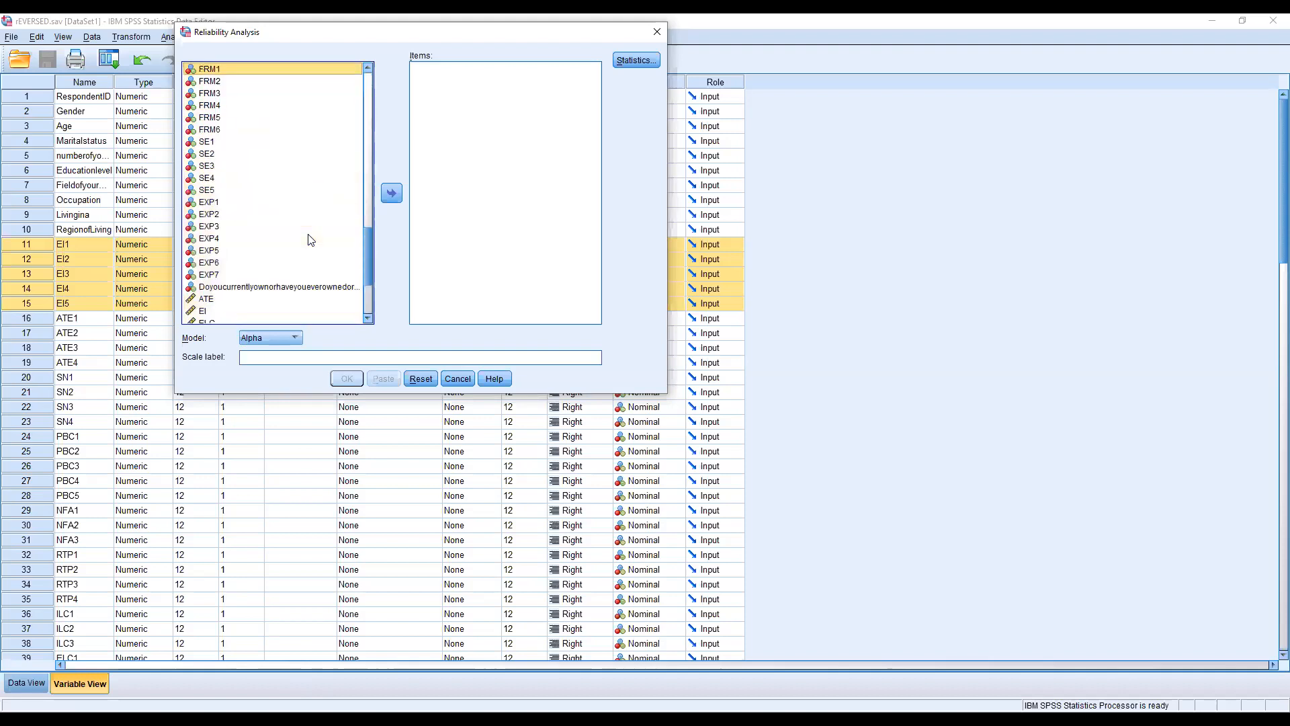
key("shift+Up")
key("shift+Up")
key("shift+Up")
key("shift+Up")
key("shift+Up")
key("shift+Up")
key("shift+Up")
key("shift+Up")
key("shift+Up")
key("shift+Up")
key("shift+Up")
key("shift+Up")
key("shift+Up")
key("shift+Up")
key("shift+Up")
key("shift+Up")
key("shift+Up")
key("shift+Up")
key("shift+Up")
key("shift+Up")
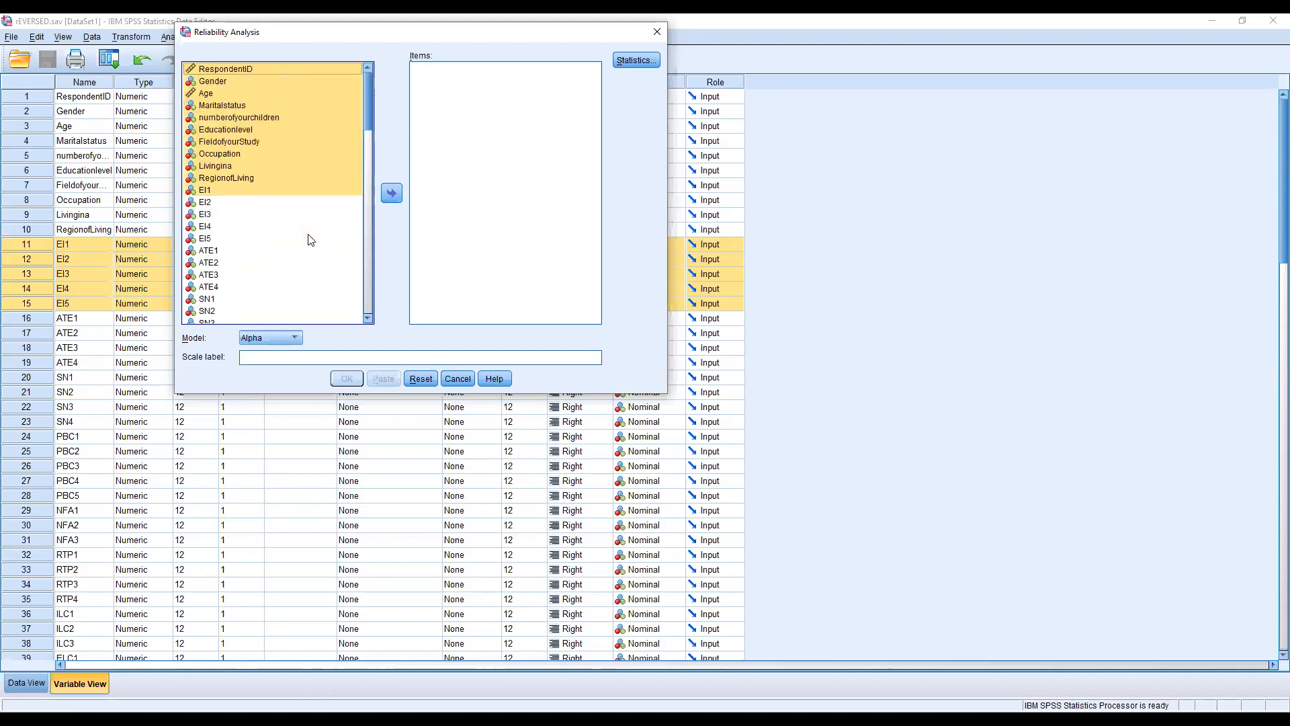
Step: Add the variables EI1 through EI5 to the reliability analysis items
key("Down")
key("Down")
key("Down")
key("Down")
key("Down")
key("Down")
key("Down")
key("Down")
key("Down")
key("Down")
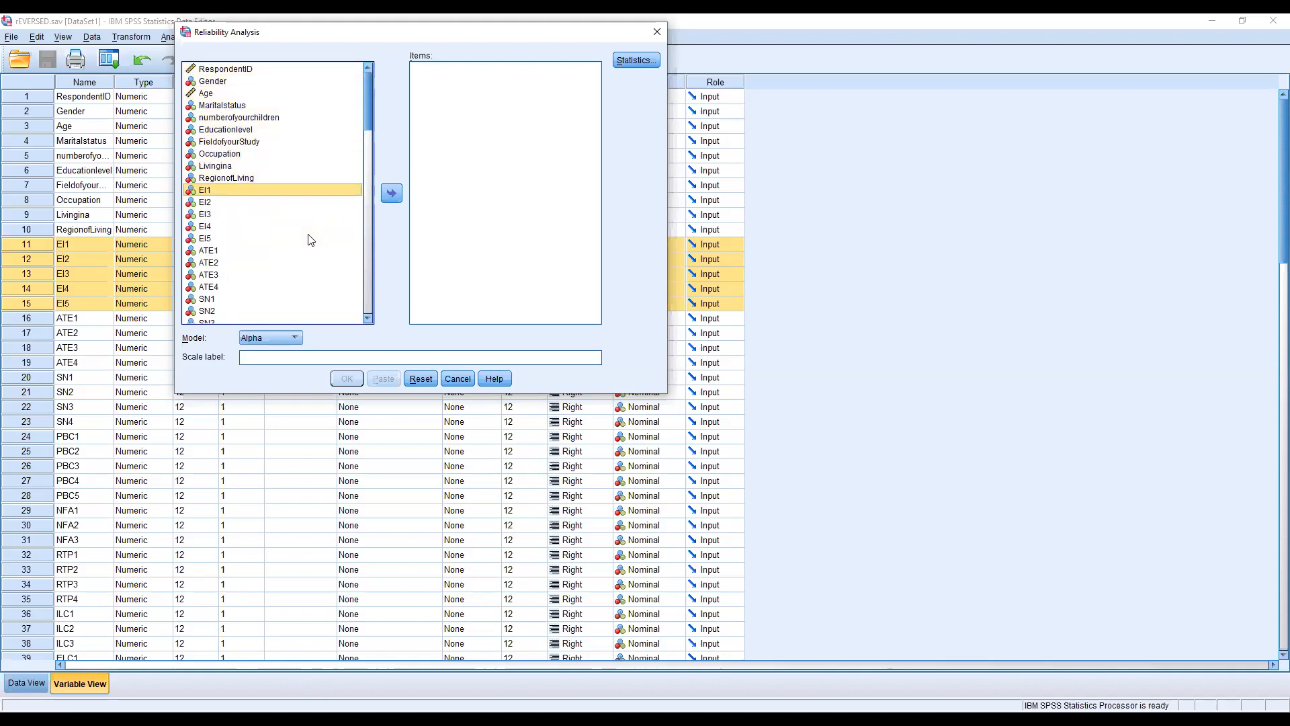
key("shift+Down")
key("shift+Down")
key("shift+Down")
key("shift+Down")
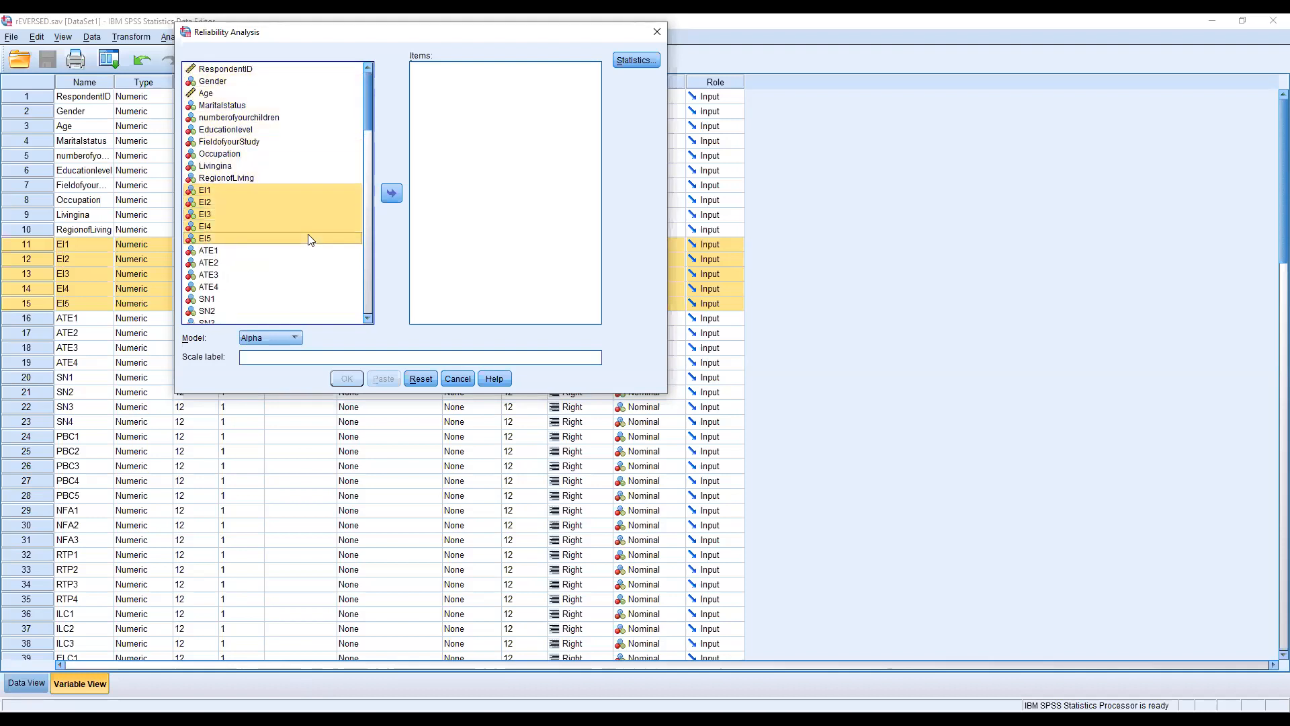
left_click(394, 194)
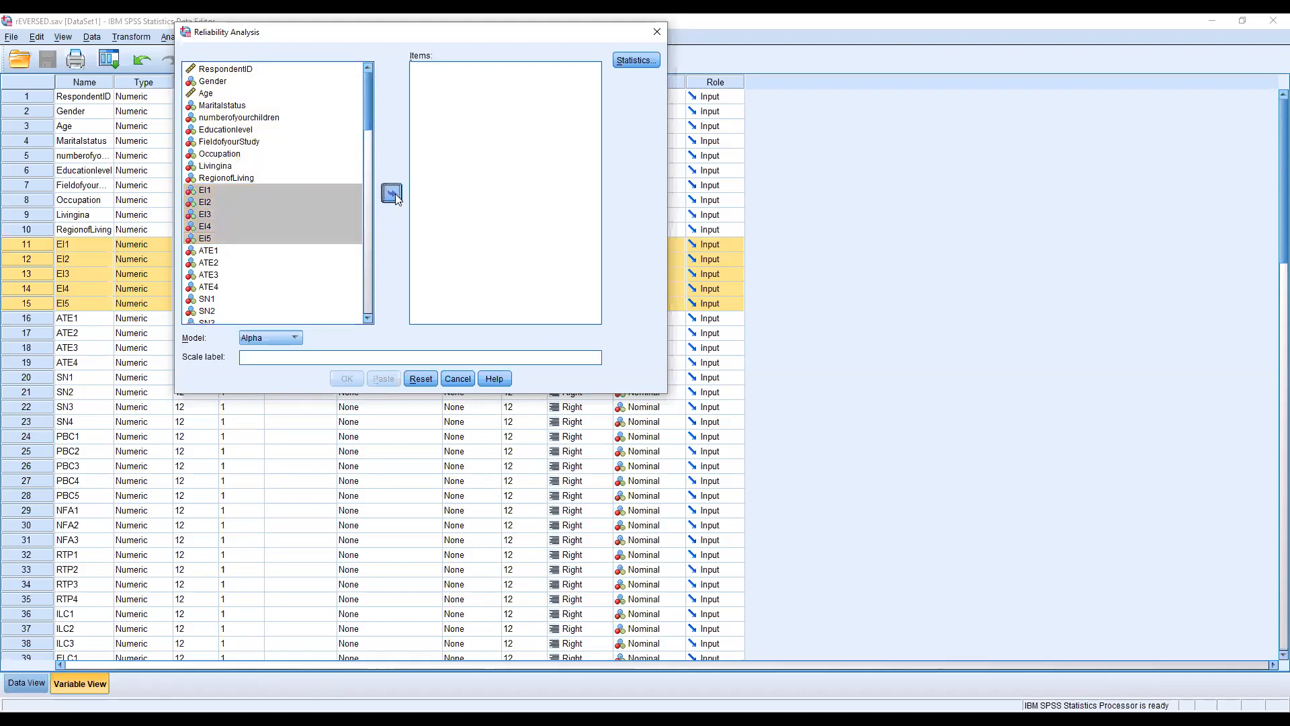
Step: Run the reliability analysis with the Alpha model and the Scale if item deleted descriptives
left_click(290, 339)
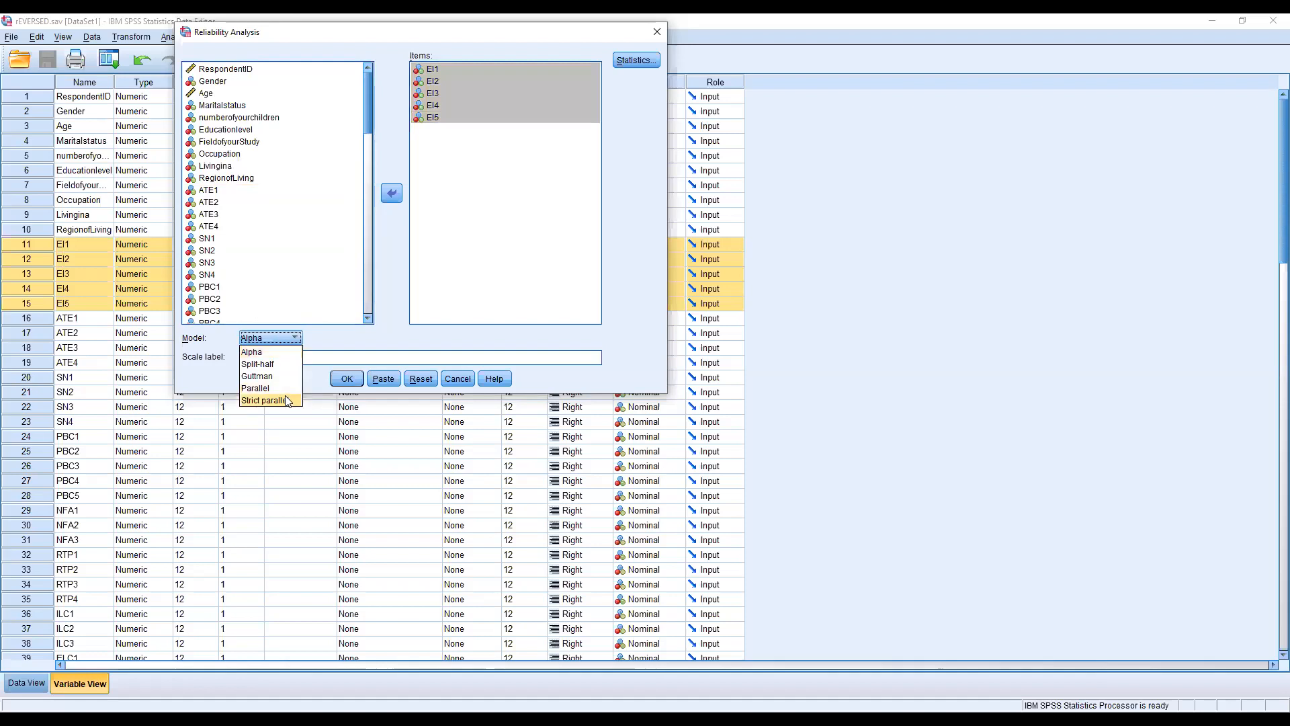
left_click(267, 351)
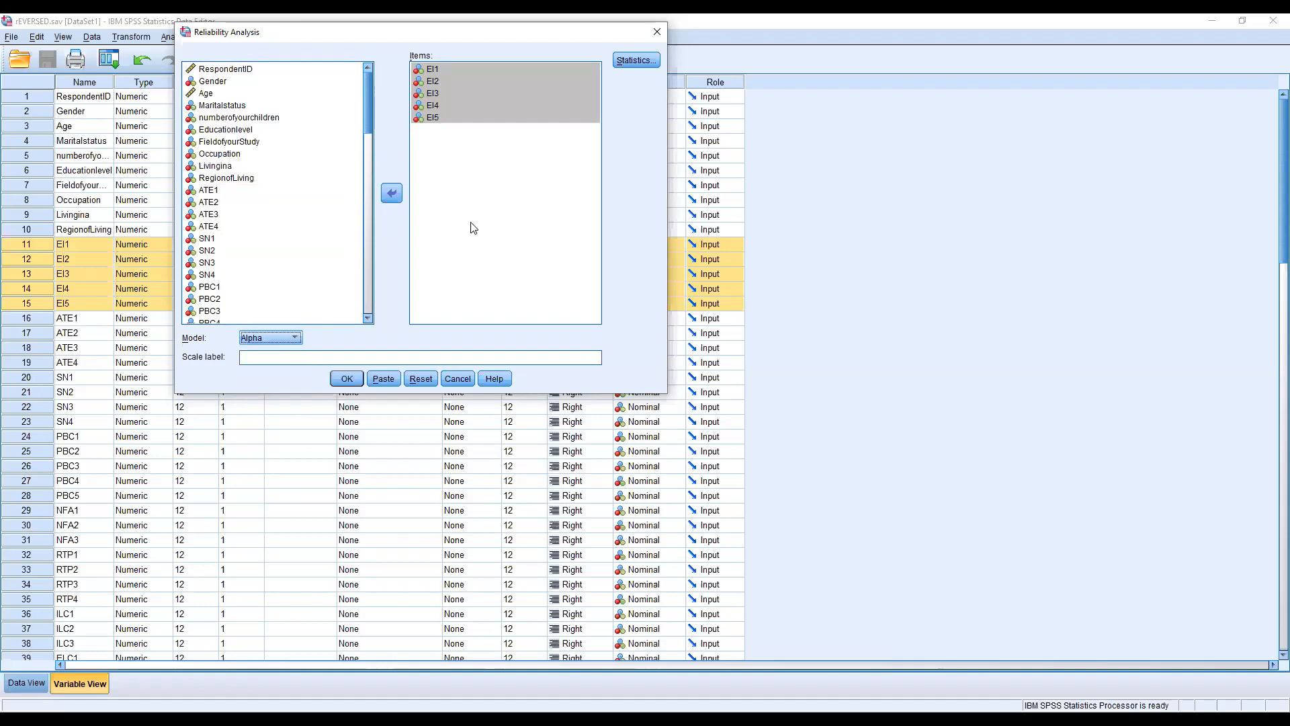
left_click(624, 62)
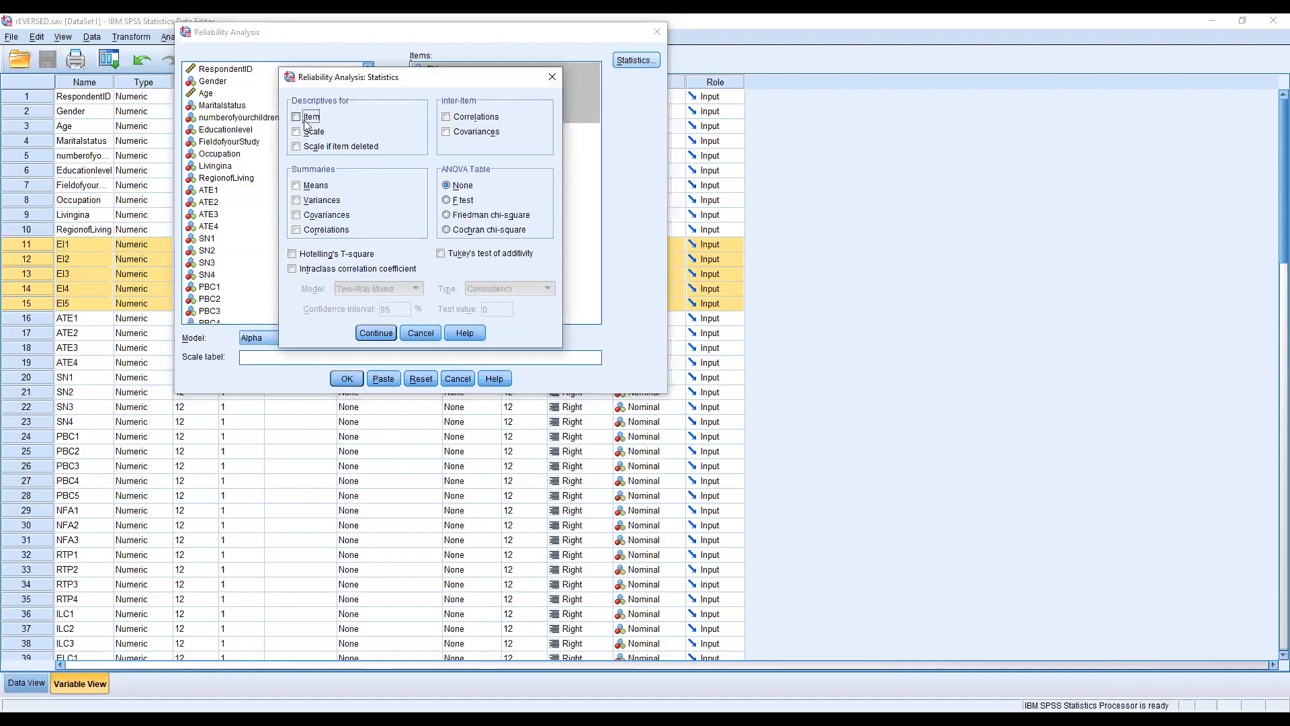
left_click(297, 147)
left_click(378, 332)
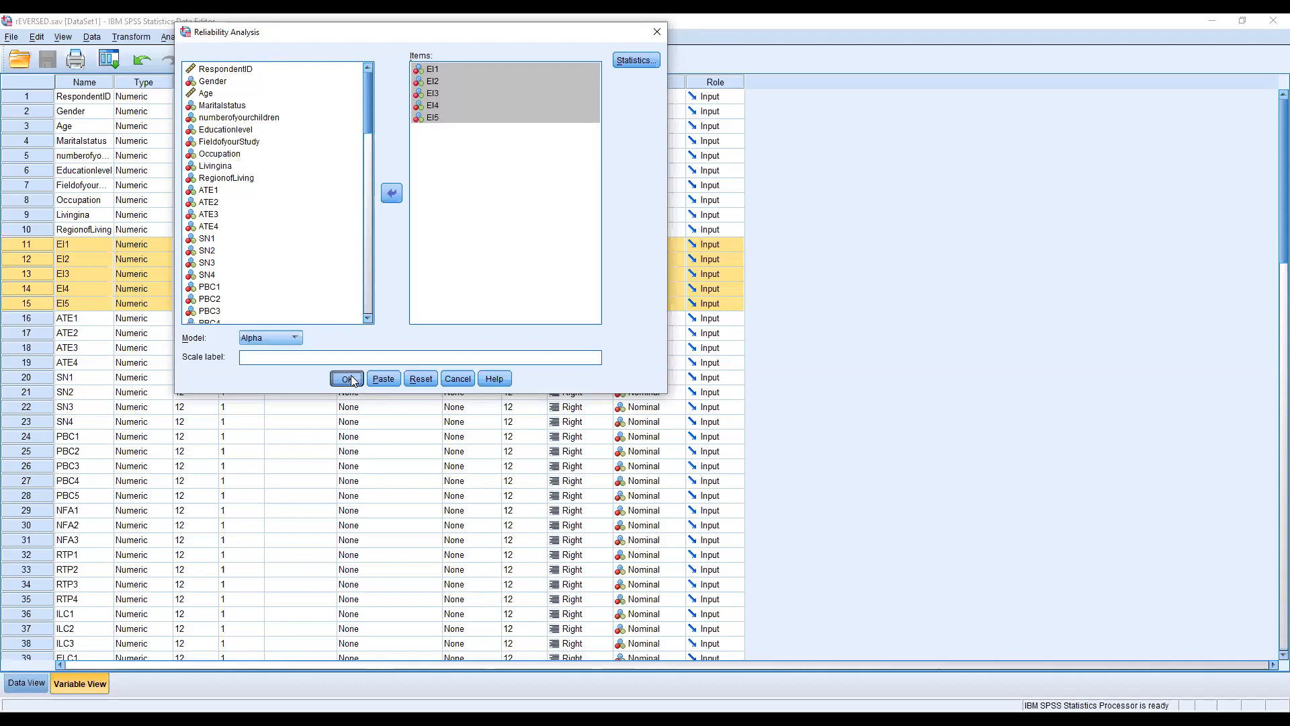
left_click(352, 380)
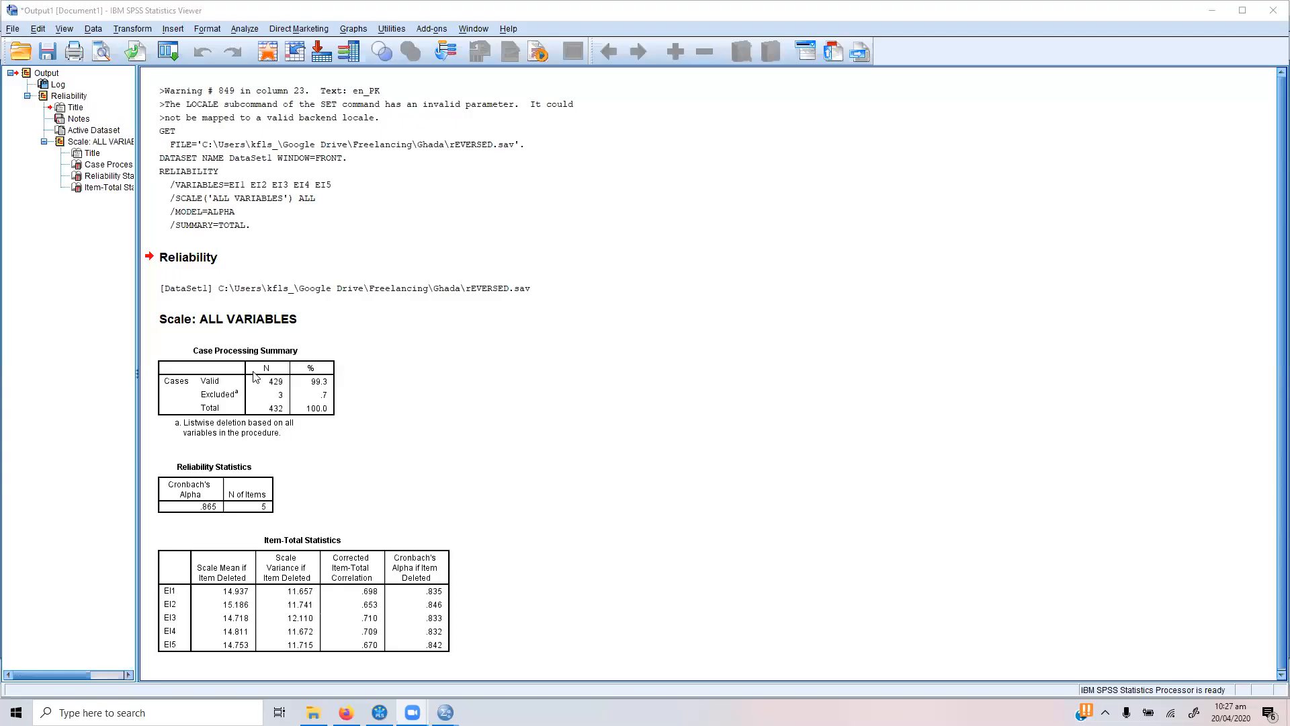
Step: Examine the Case Processing Summary and Reliability Statistics tables in the output
left_click(256, 376)
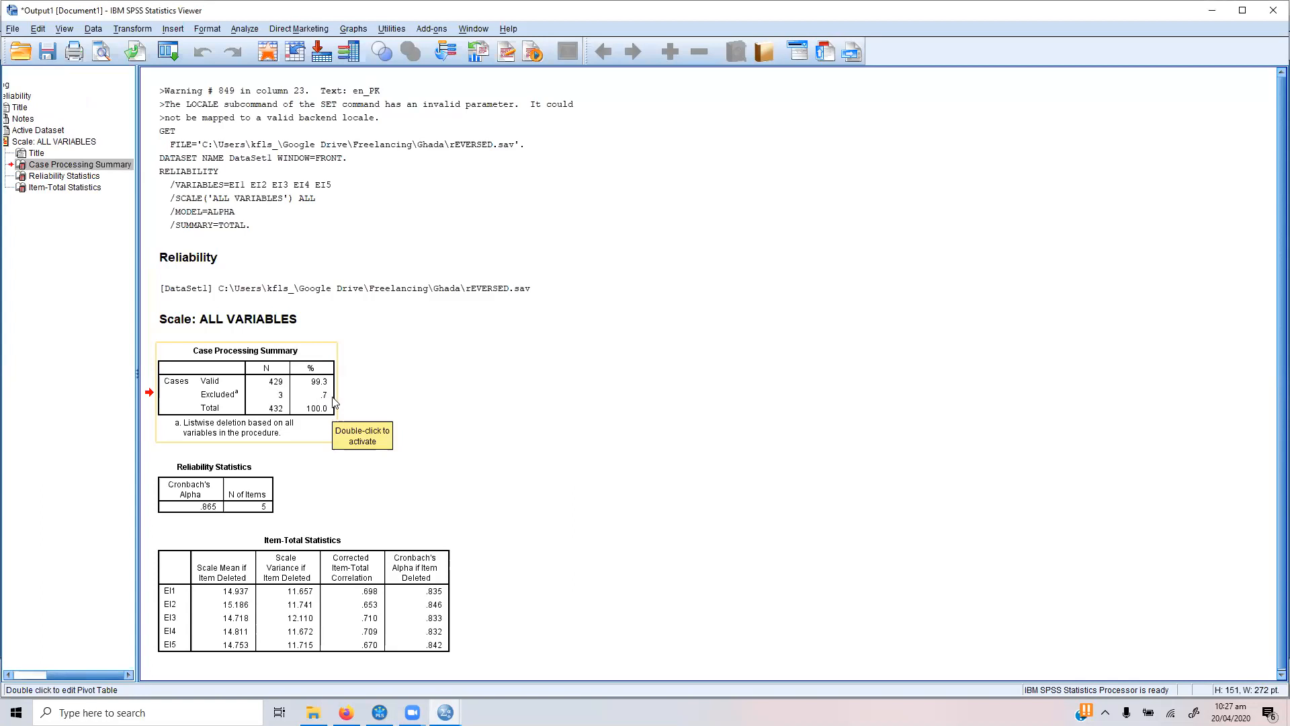
left_click(243, 481)
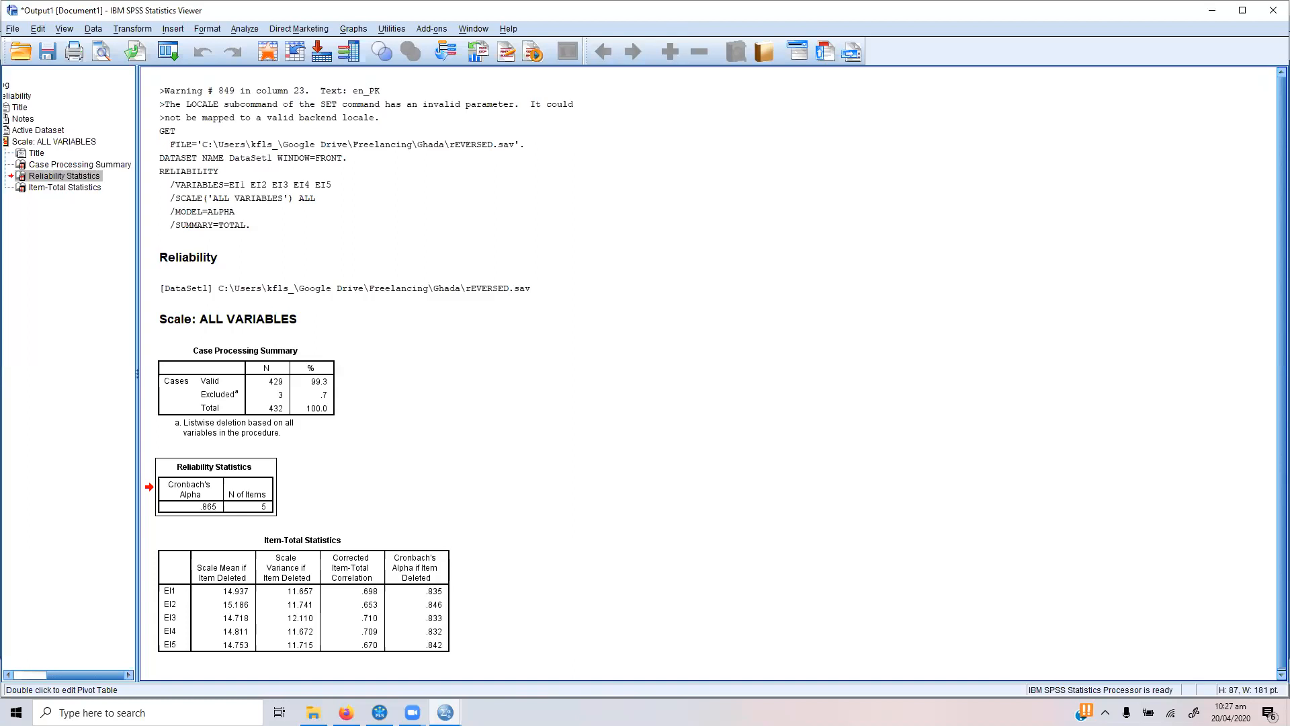
key("alt+Tab")
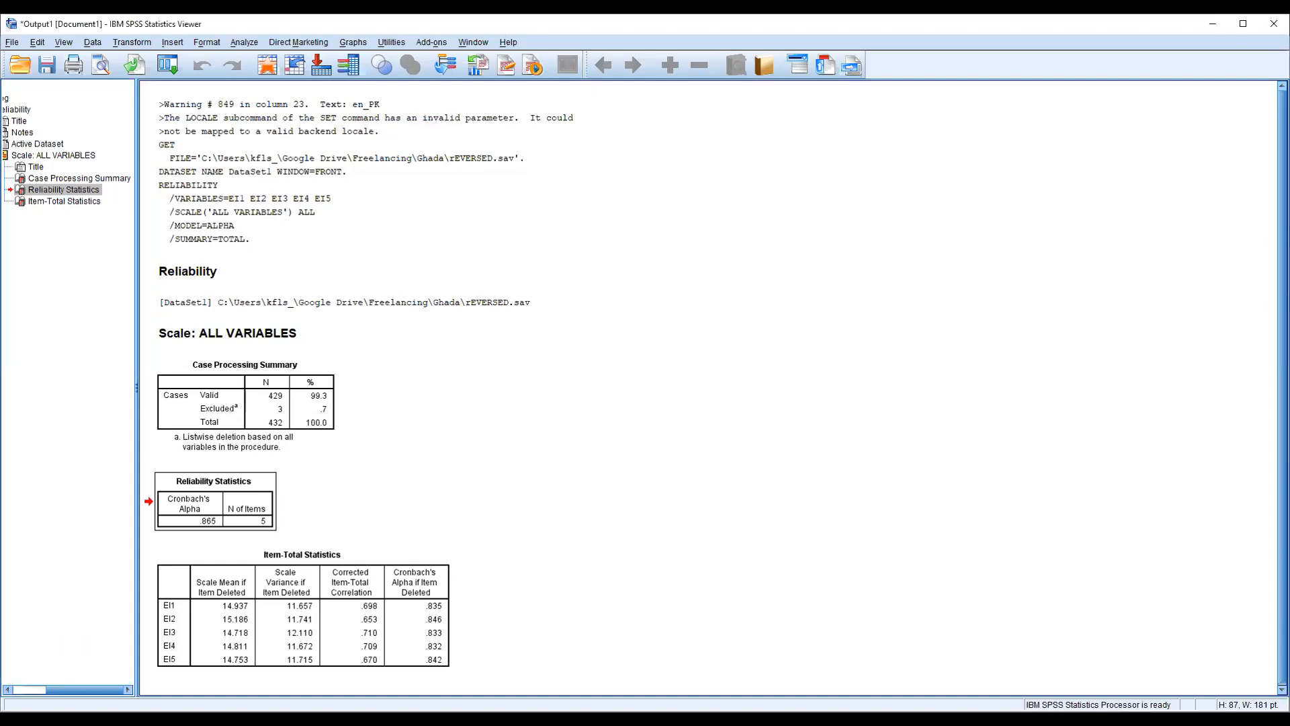
key("alt+Tab")
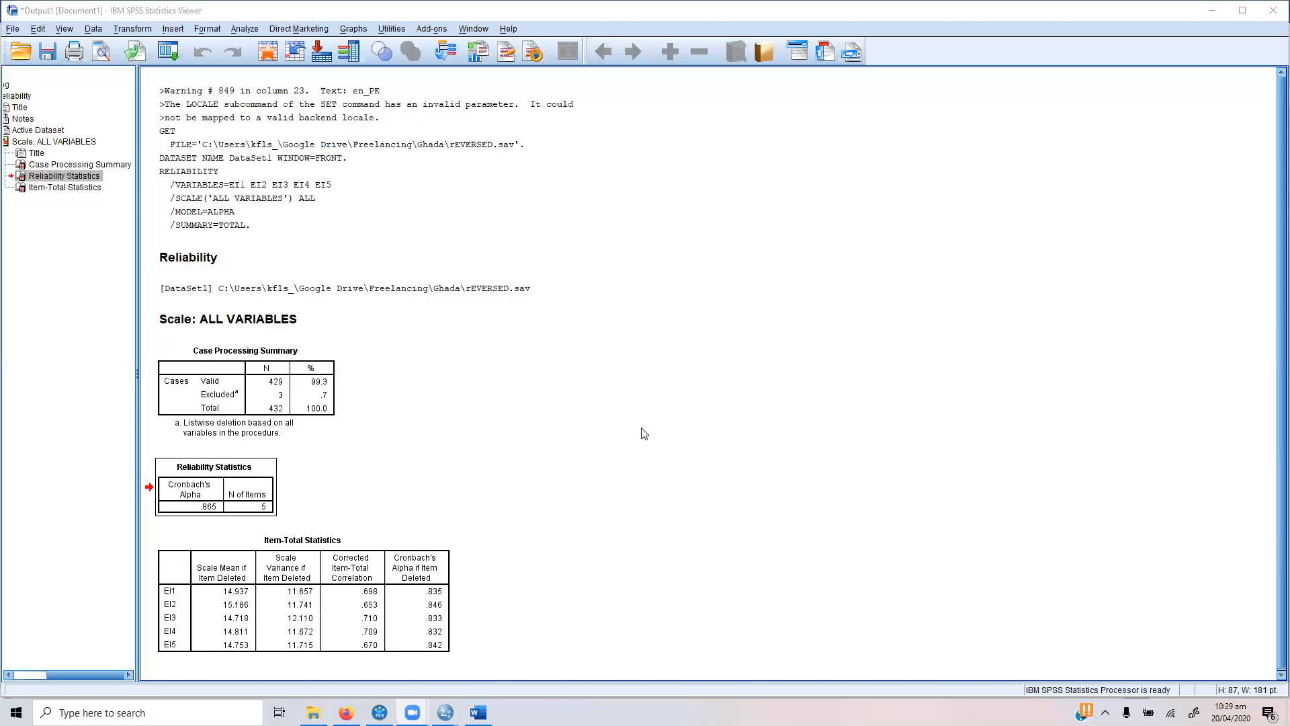
Step: Copy the Reliability Statistics table into the blank Word document and delete its title row
left_click(551, 518)
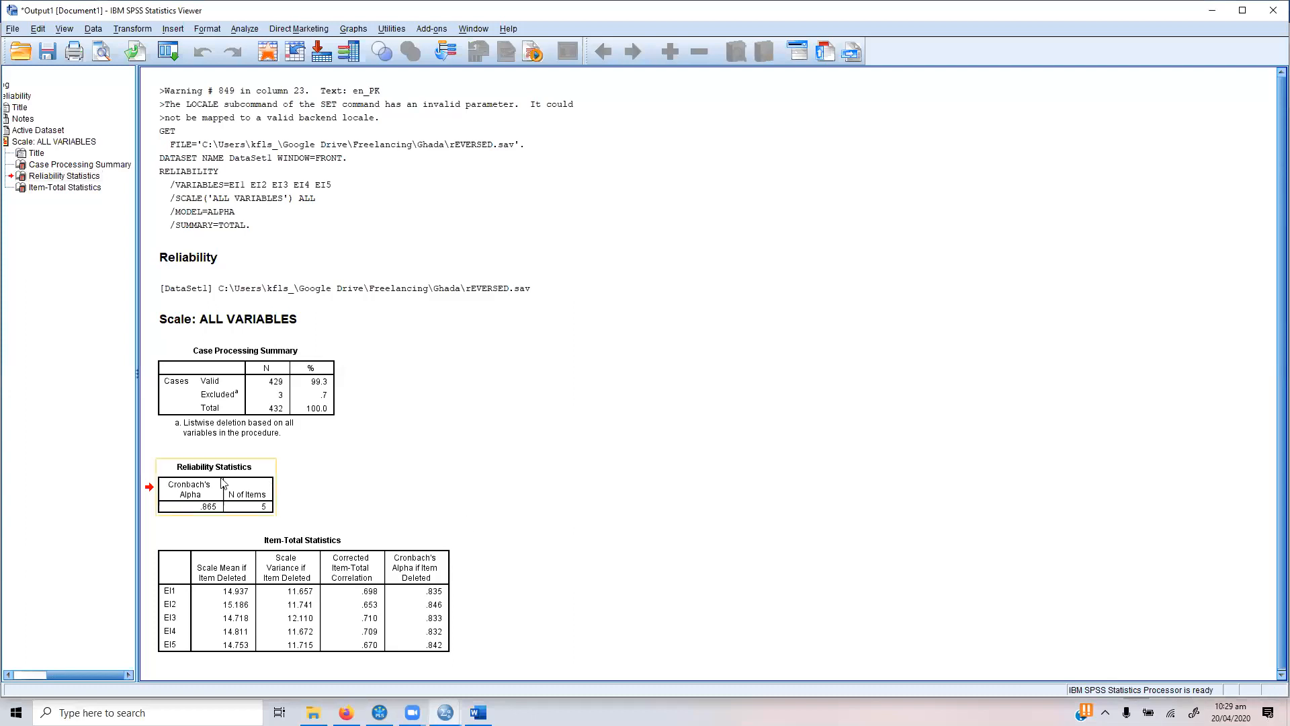
left_click(225, 484)
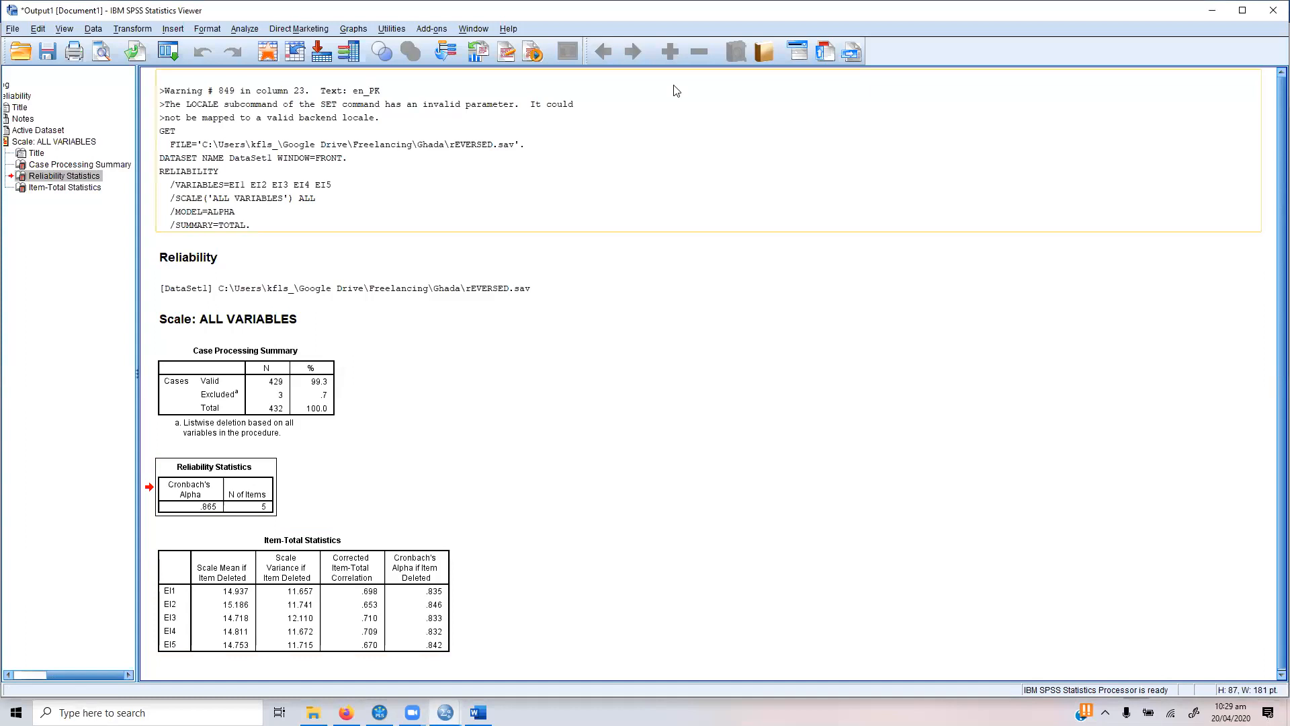
left_click(477, 712)
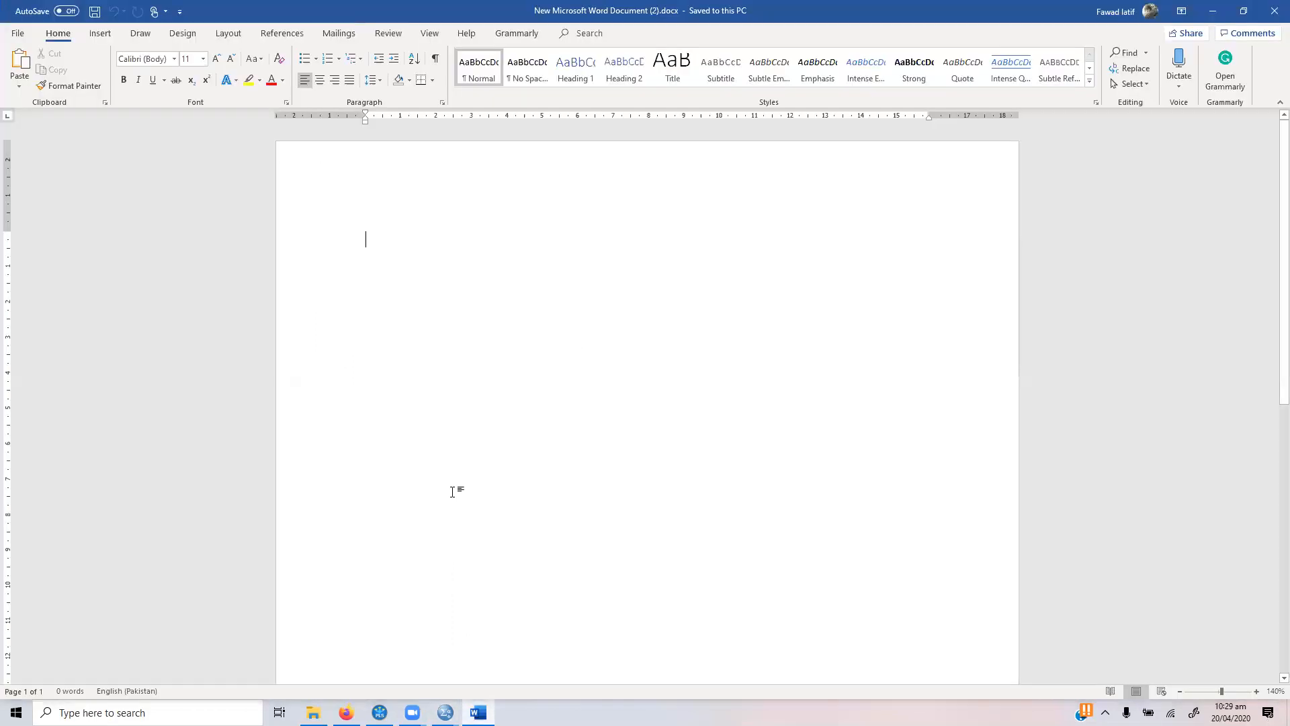
key("ctrl+v")
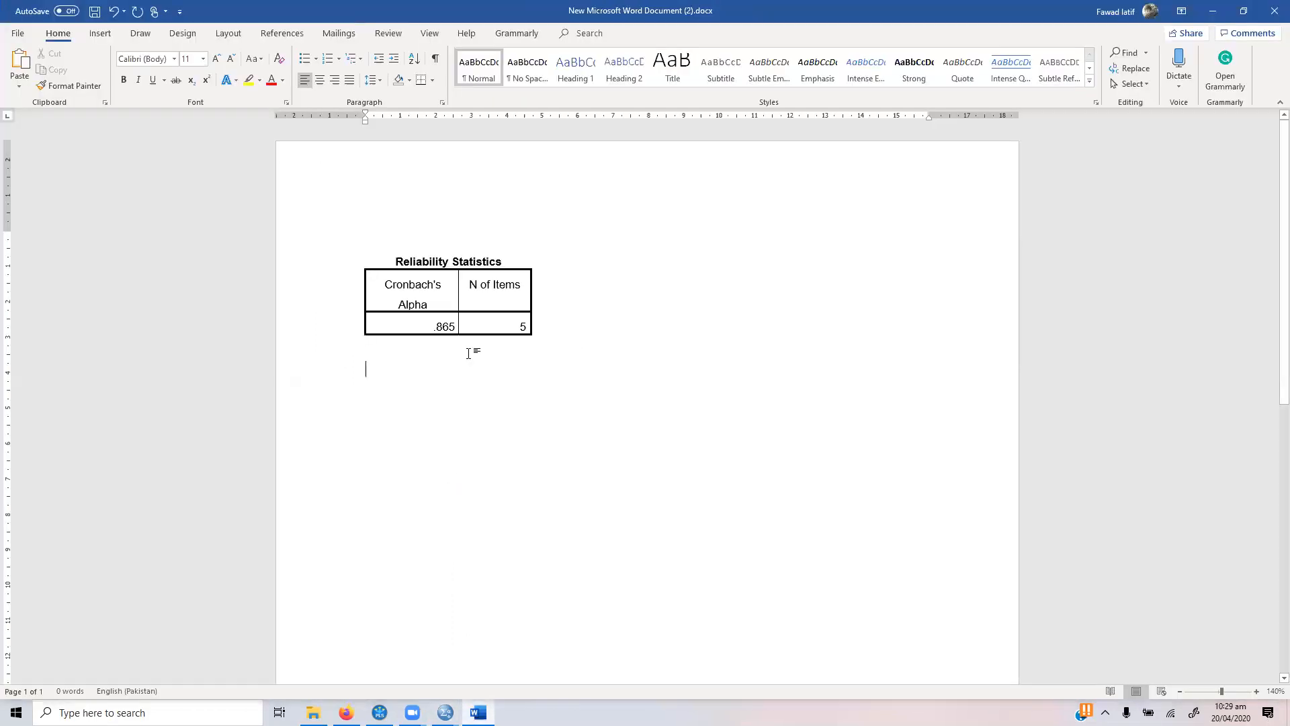
triple_click(428, 260)
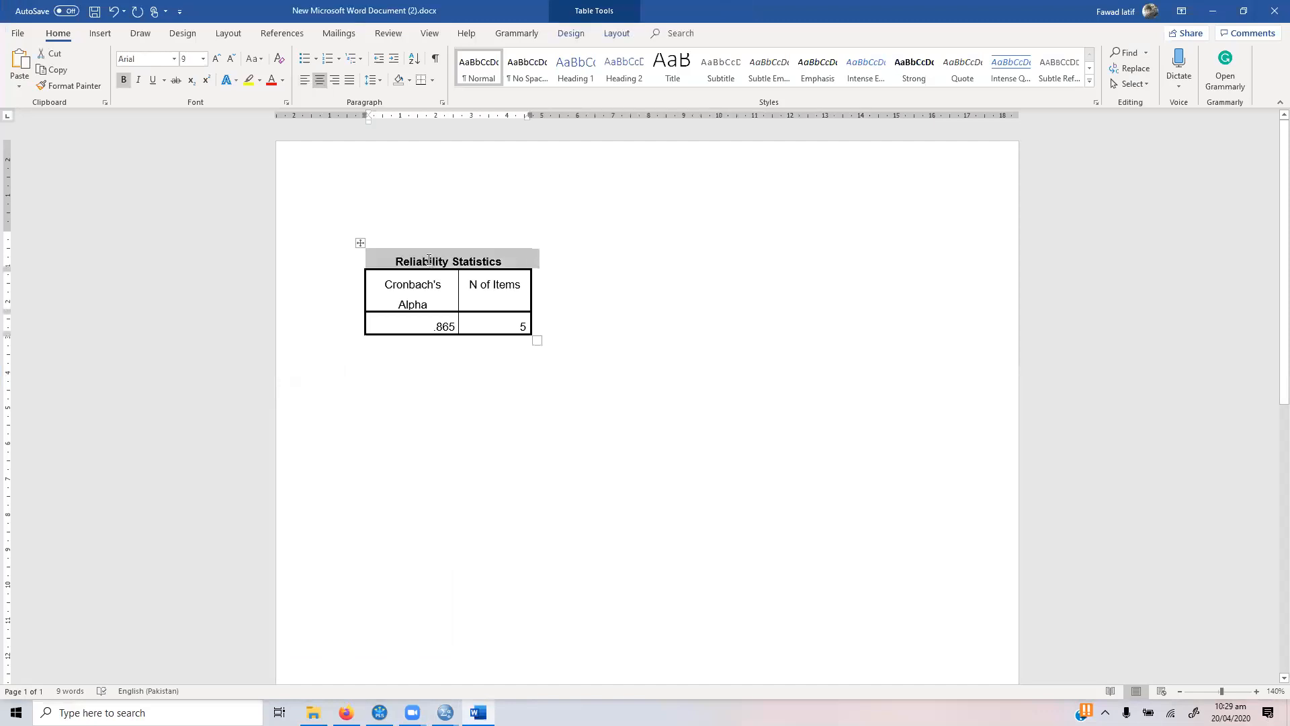
key("BackSpace")
Step: Write the lines "0 to 1" and ">=.70" below the table as plain text without bullets
key("Down")
key("Down")
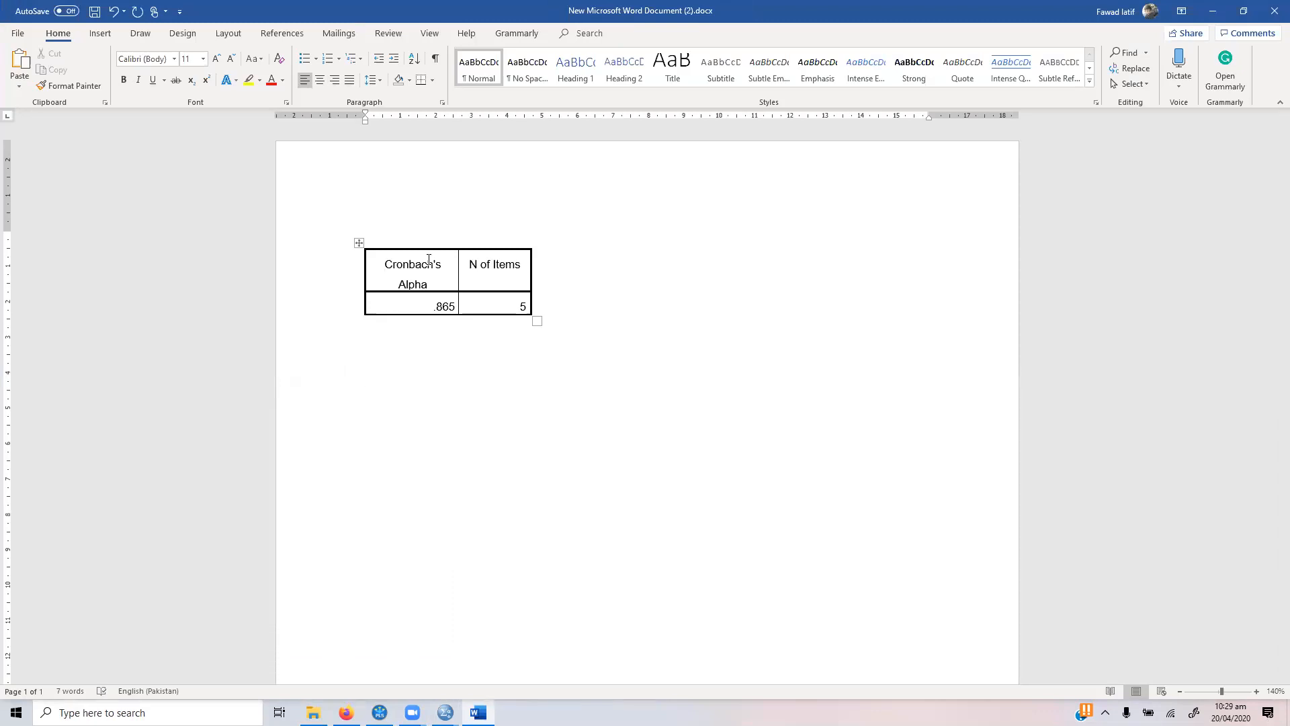
type("0 to 1")
type(">")
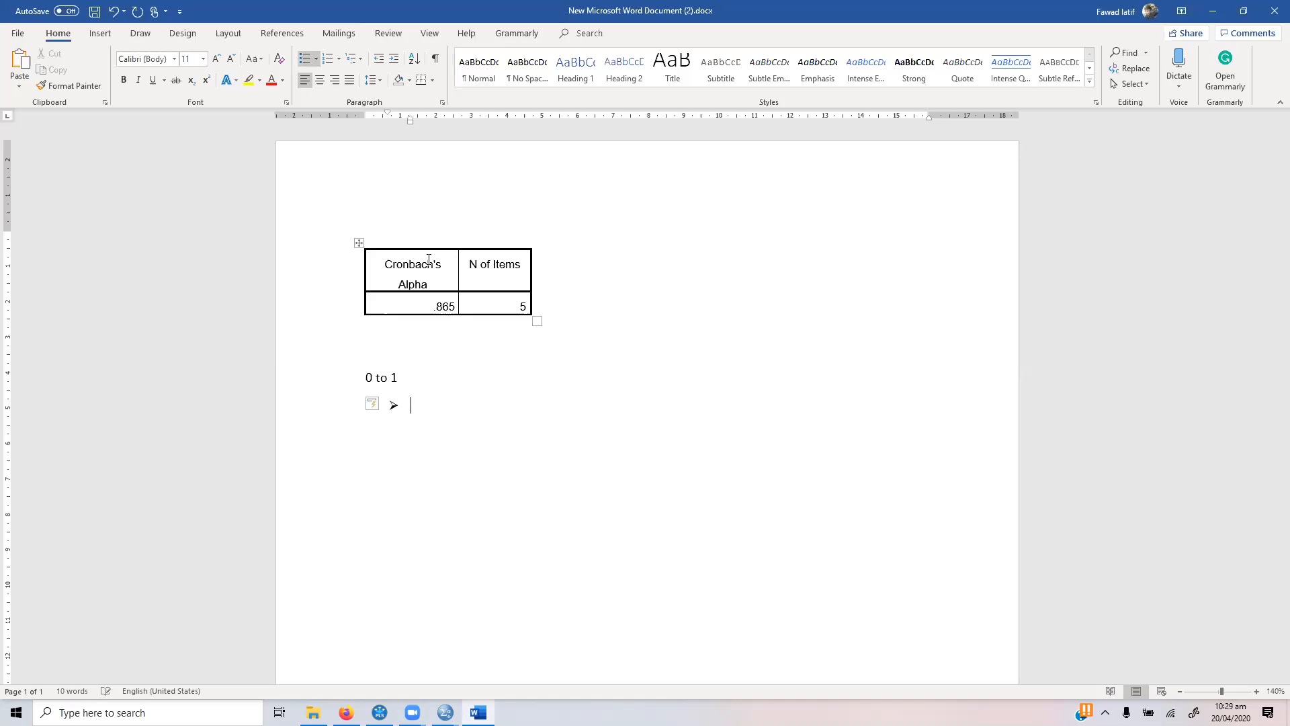
key("BackSpace")
key("BackSpace")
type(">=.70")
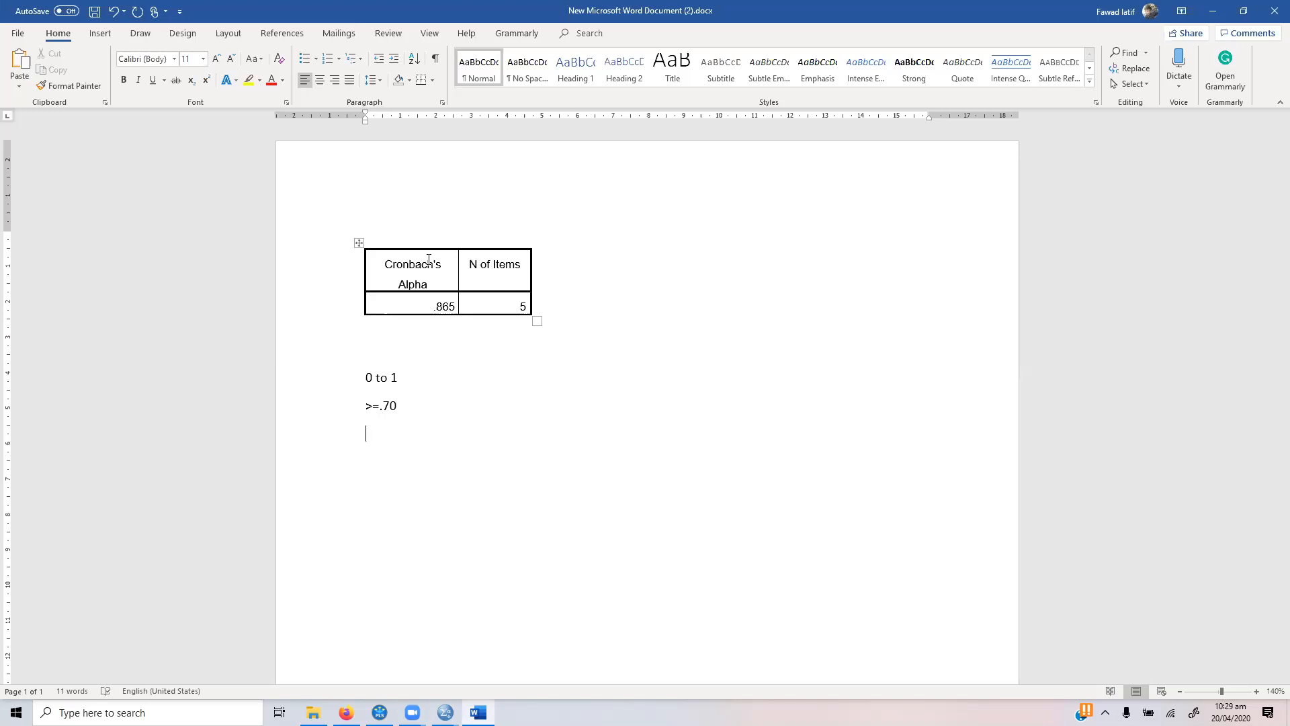
type(">")
type("60 ")
type("- Good")
Step: Add the first reliability rating line, ">60 – Fair", below the existing notes
key("Return")
key("shift+Left")
key("shift+Left")
key("shift+Left")
key("shift+Left")
type("Fair")
key("Return")
Step: Add the rating lines ">.70 – Good", ">.80 – Verg Good" and ">.90 - Excellent"
type(">.70 - Good")
key("Return")
type(">.80 - Verg Good")
key("Return")
type(">.90 - Excellent")
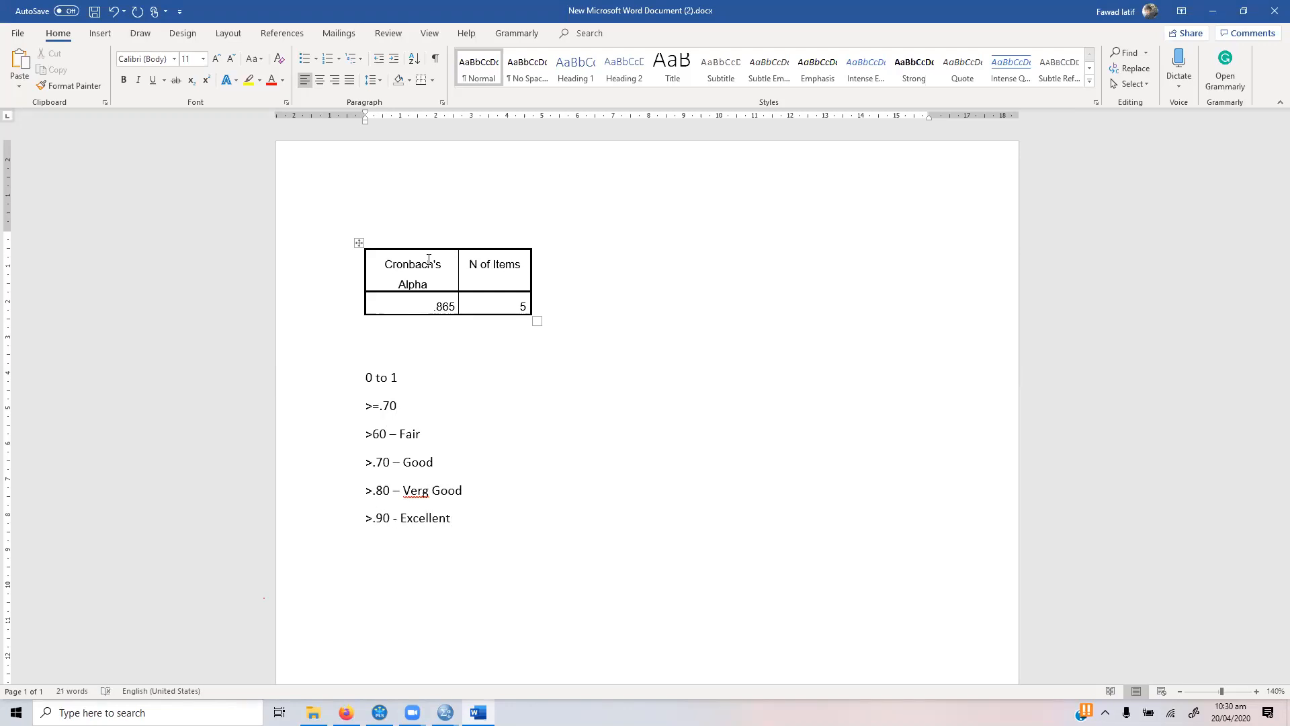
Step: Delete the "0 to 1" and ">=.70" lines above the rating list
key("Up")
key("Up")
key("Up")
key("shift+Up")
key("shift+Up")
key("Delete")
Step: Add the line "<.60 – Reliability Issues to be solved" above the ">60 – Fair" rating
key("Return")
key("Up")
type("<.60 - ")
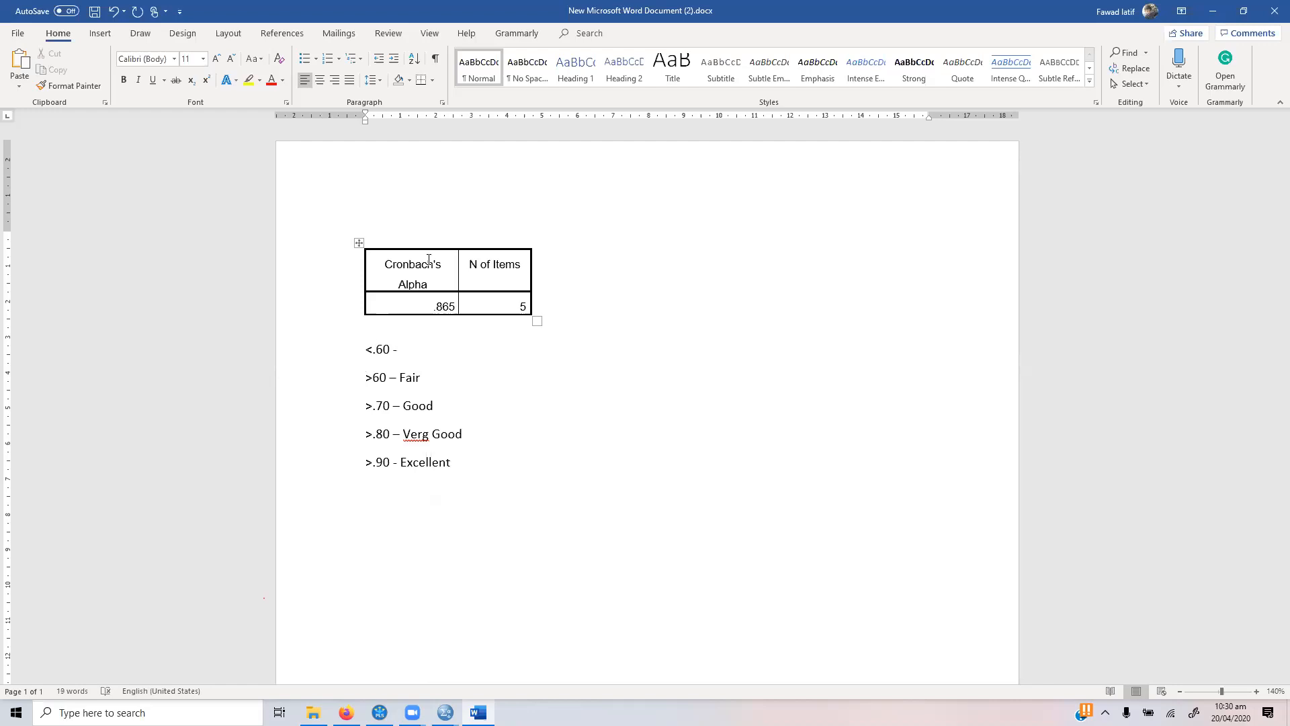
type("Reliaility Issues to be solved")
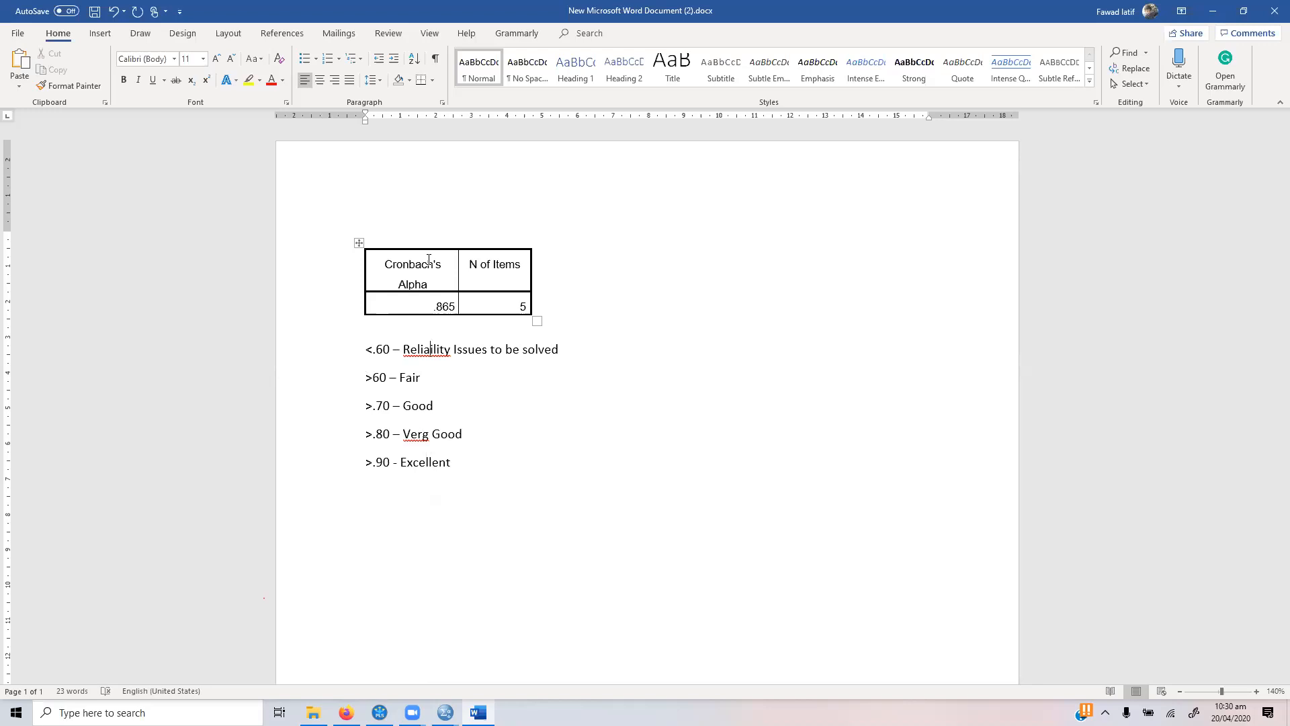
type("b")
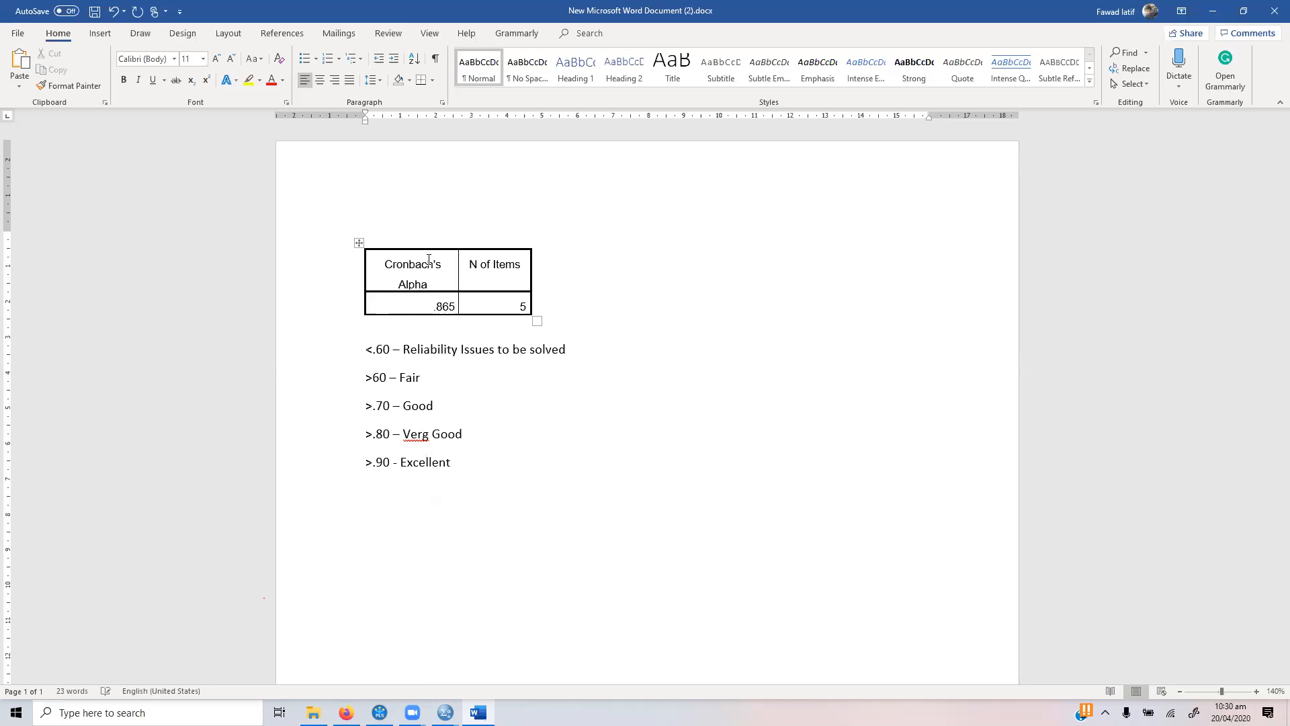
Step: Insert blank lines between the alpha table and the rating list, and correct "Verg Good" to "Very Good"
key("Home")
key("Return")
key("Return")
key("Return")
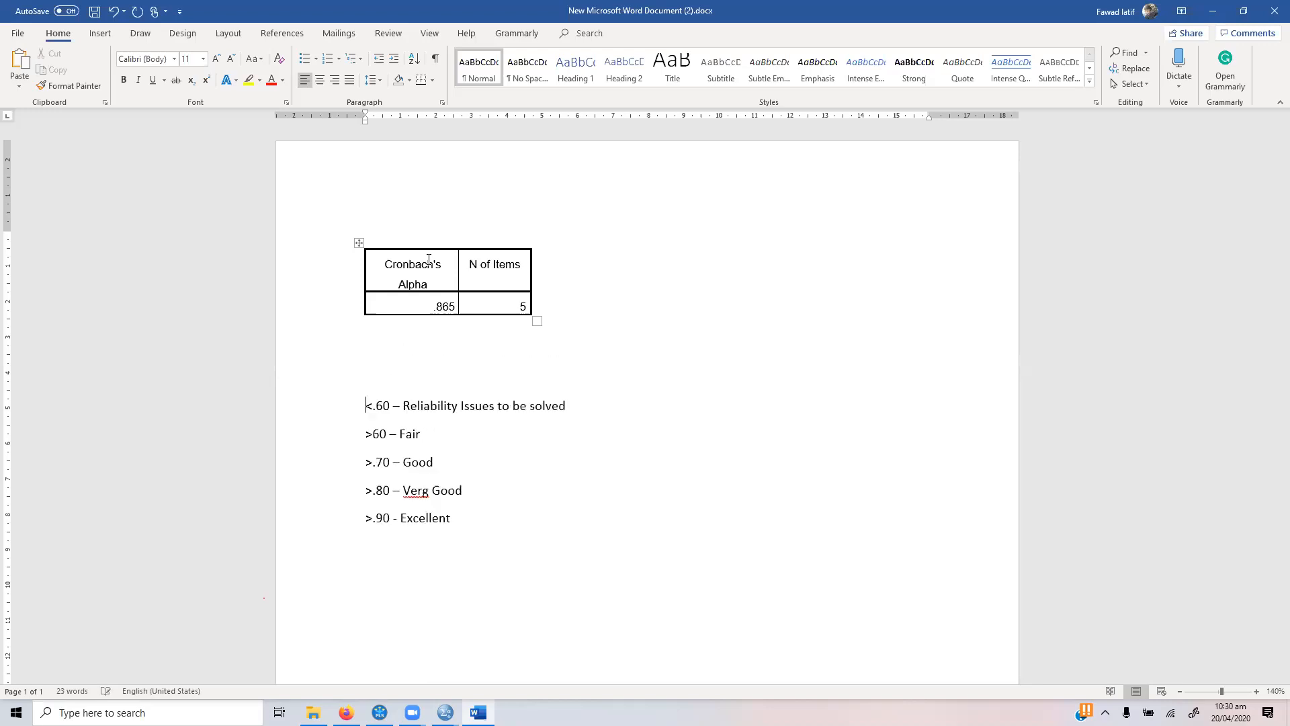
left_click(444, 301)
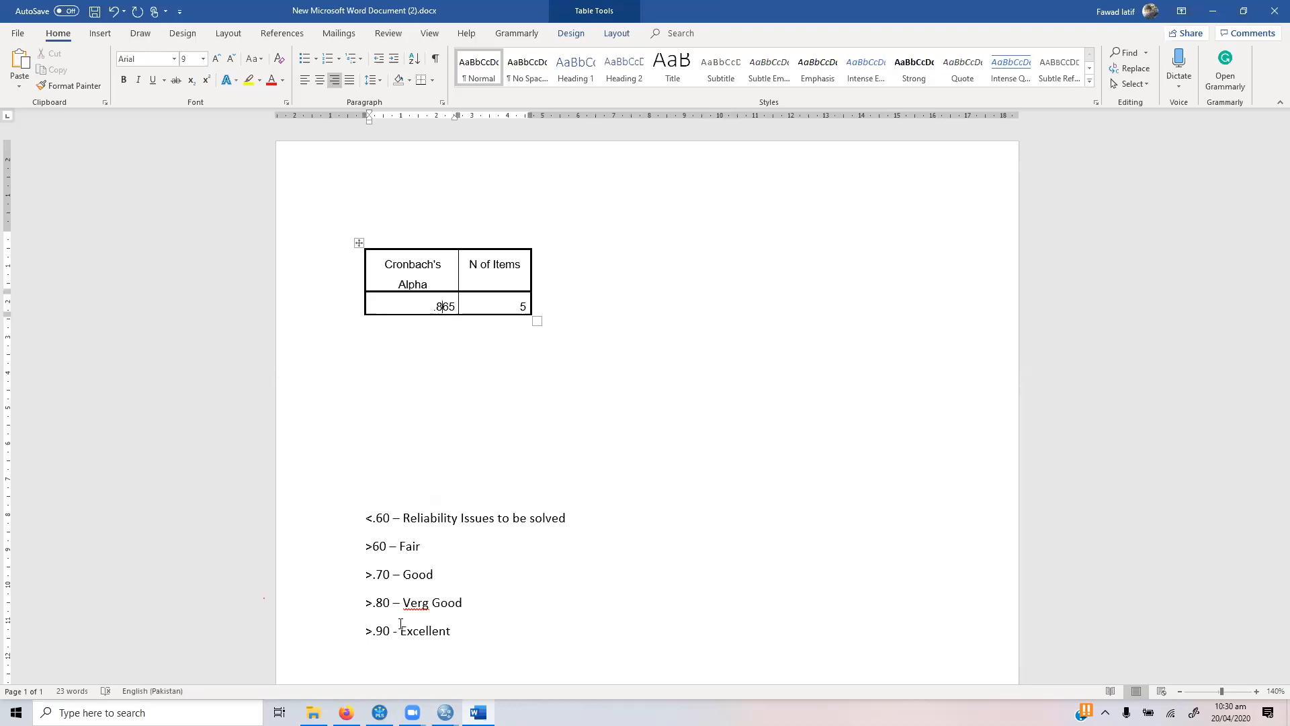
left_click(426, 600)
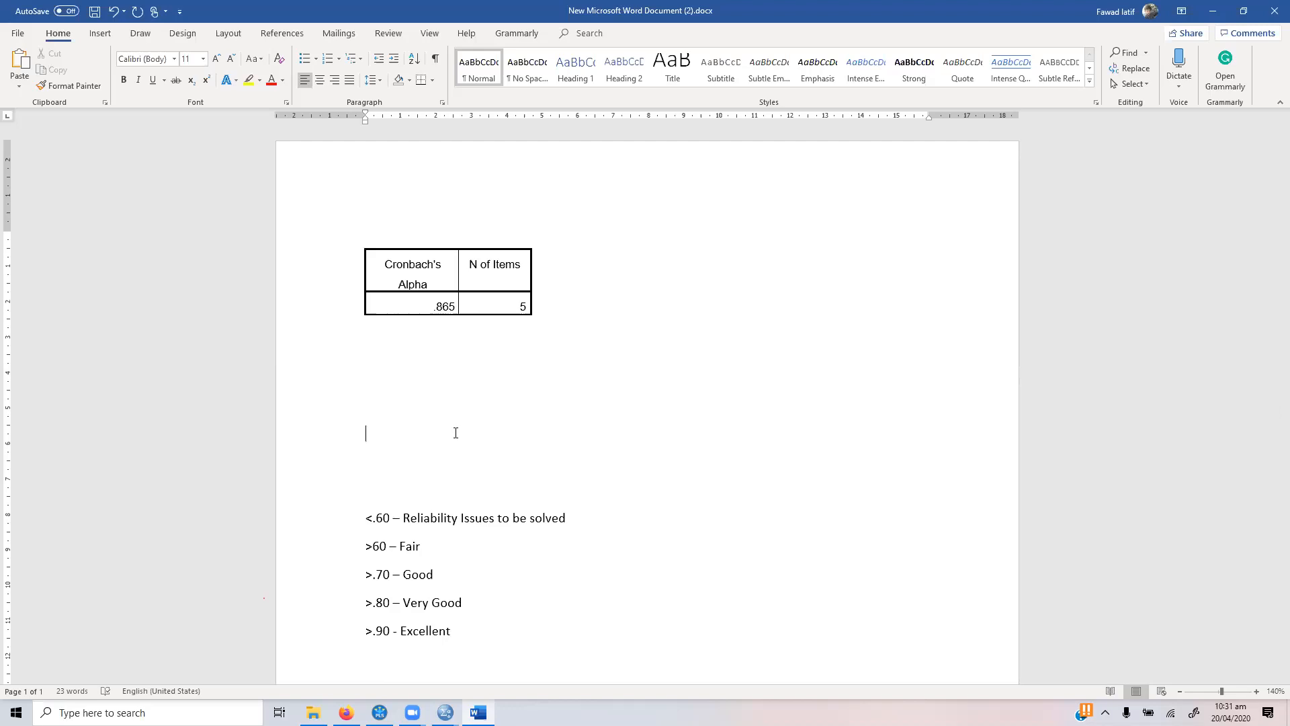
Step: Copy the Item-Total Statistics table from the SPSS output into the Word document's blank space above the rating list
left_click(455, 433)
mouse_move(446, 711)
left_click(376, 645)
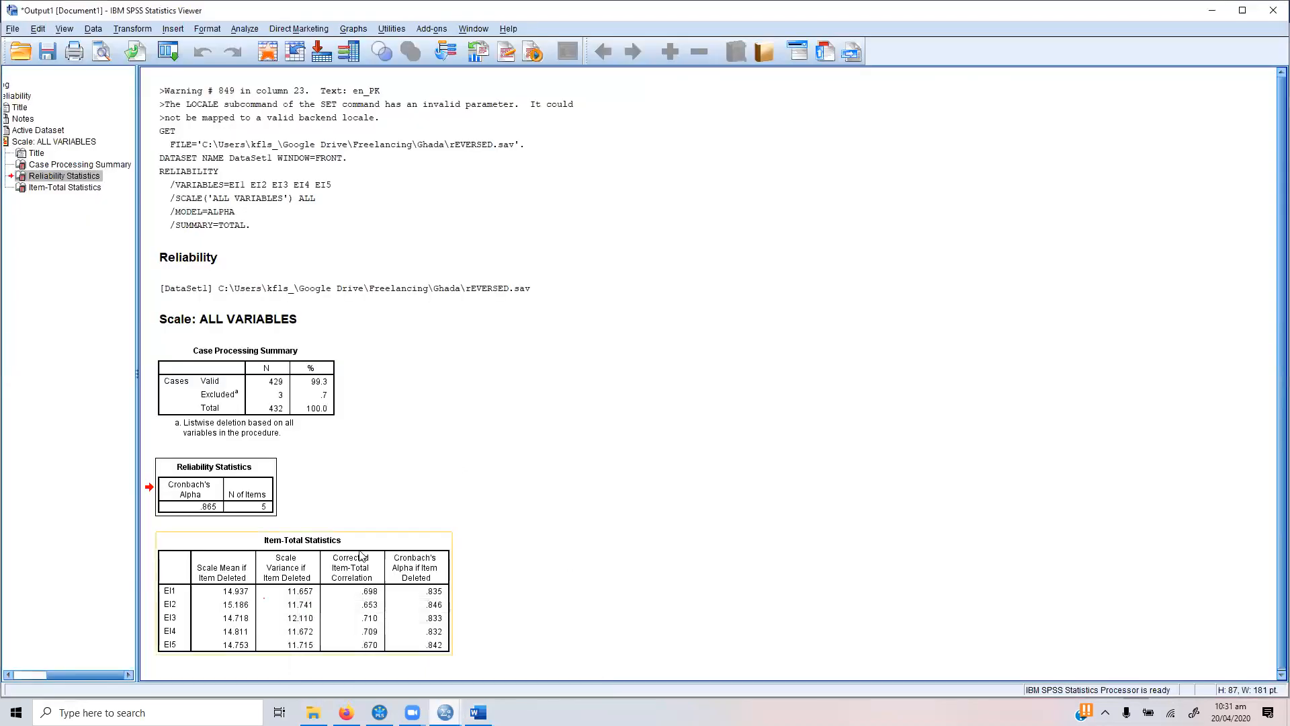
left_click(363, 542)
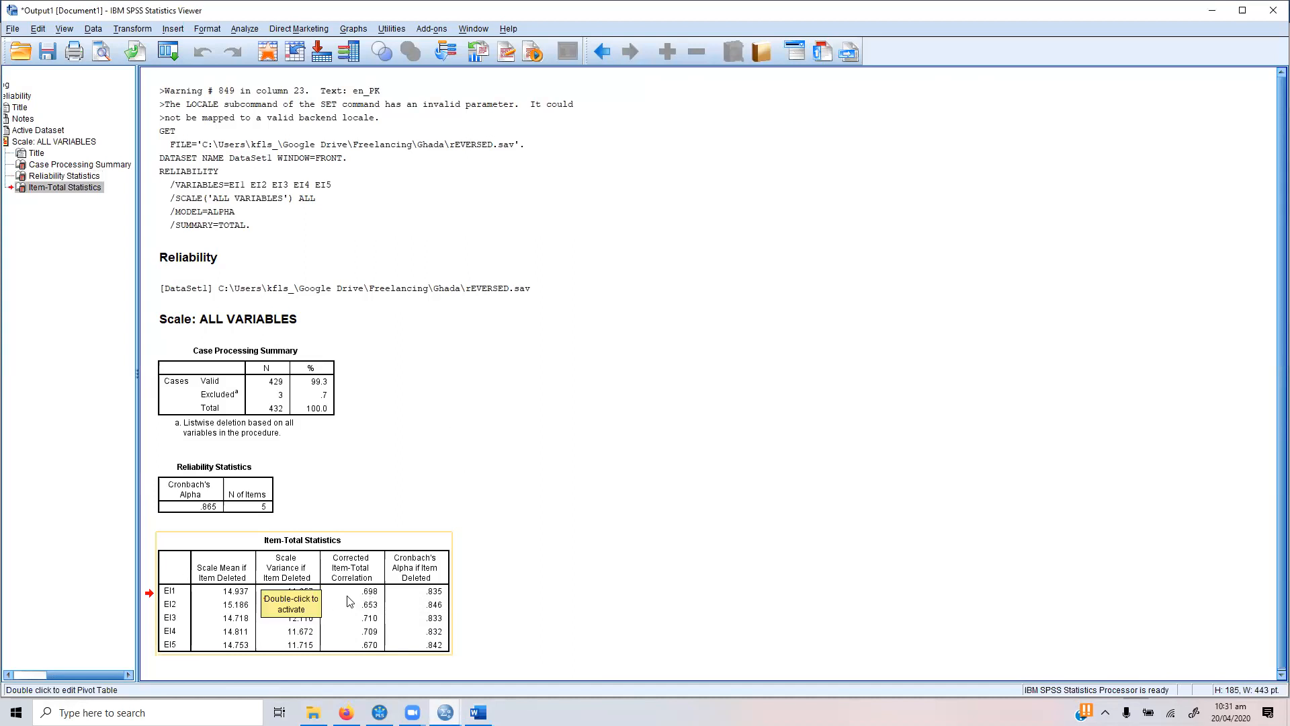
left_click(478, 713)
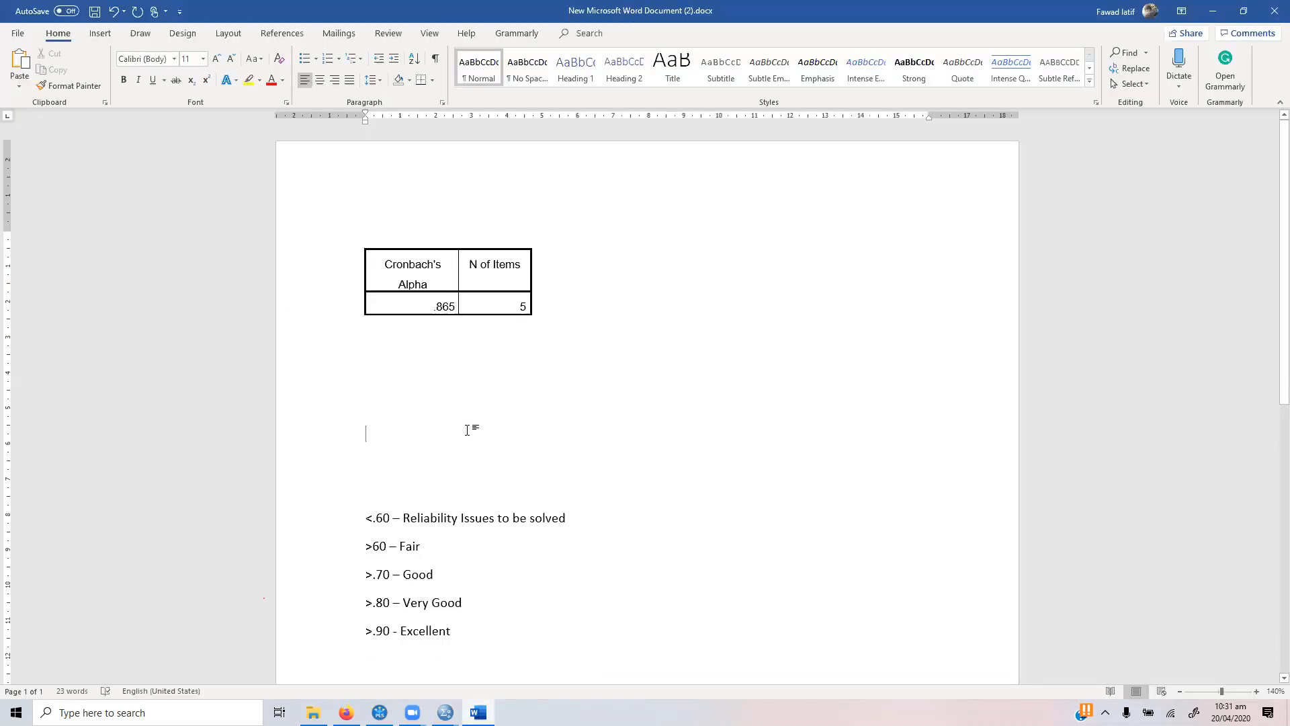
key("ctrl+v")
Step: Delete the surplus blank lines between the Cronbach's Alpha table and the Item-Total Statistics table
left_click(463, 338)
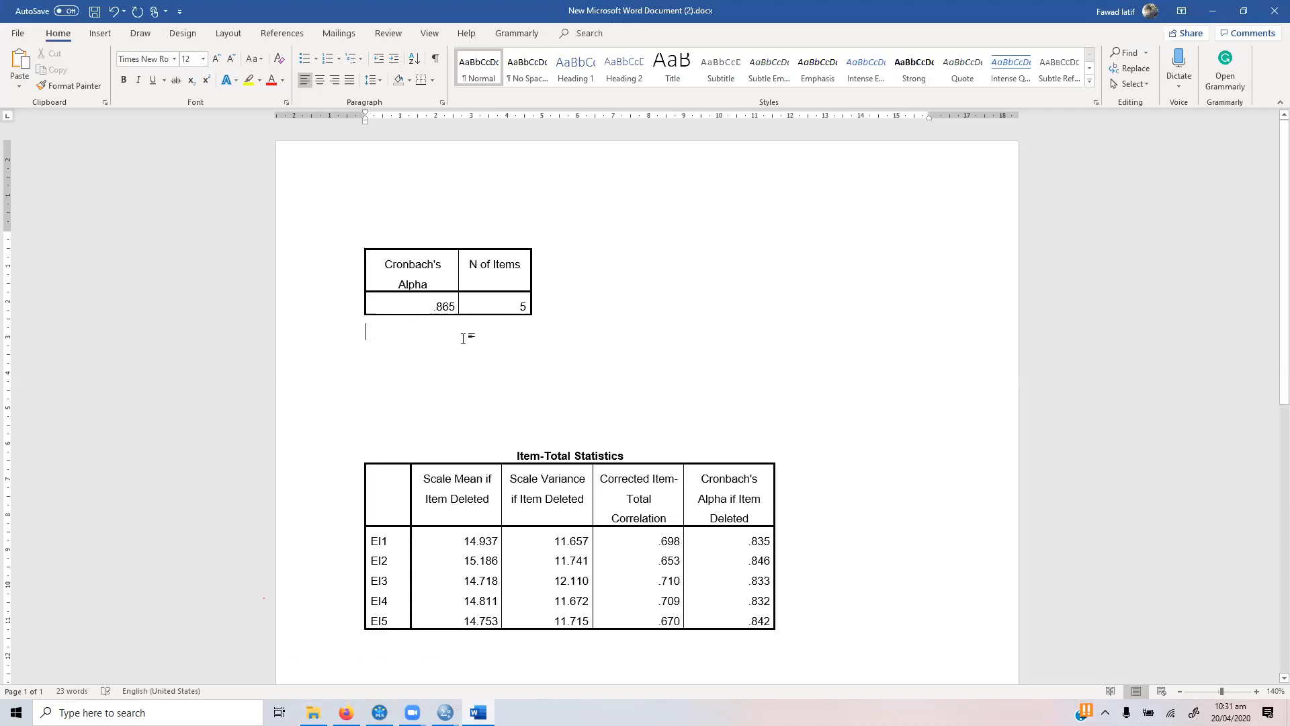
key("Down")
key("Delete")
key("Delete")
key("Delete")
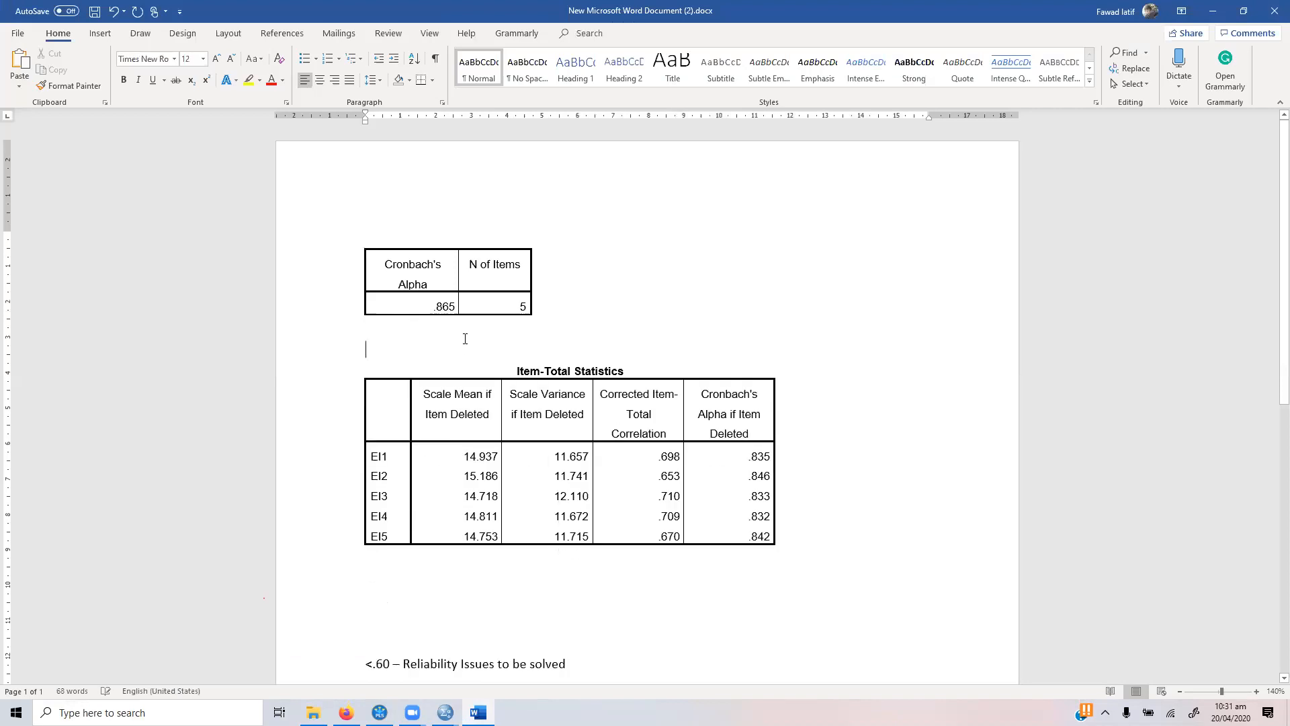
Step: Examine the EI1 row of the Item-Total Statistics table, from scale mean and variance to item-total correlation and alpha if item deleted
left_click(1255, 691)
left_click(1256, 691)
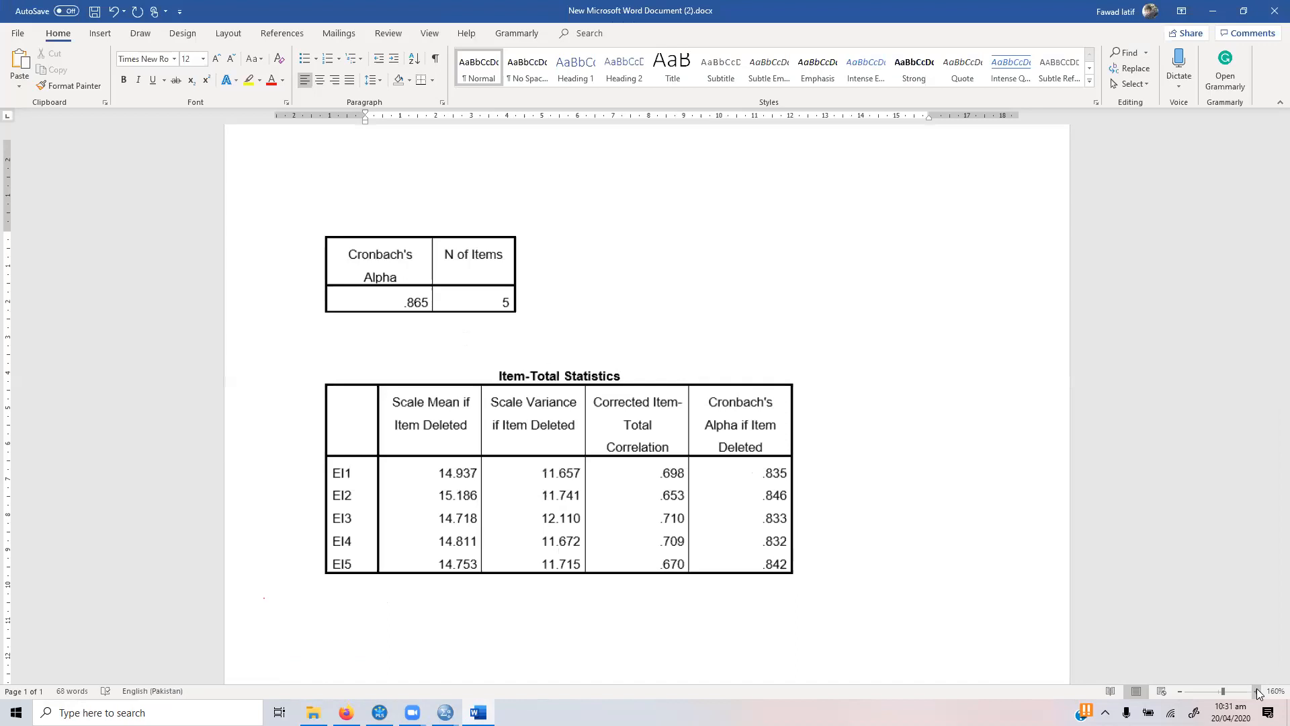
left_click(1256, 691)
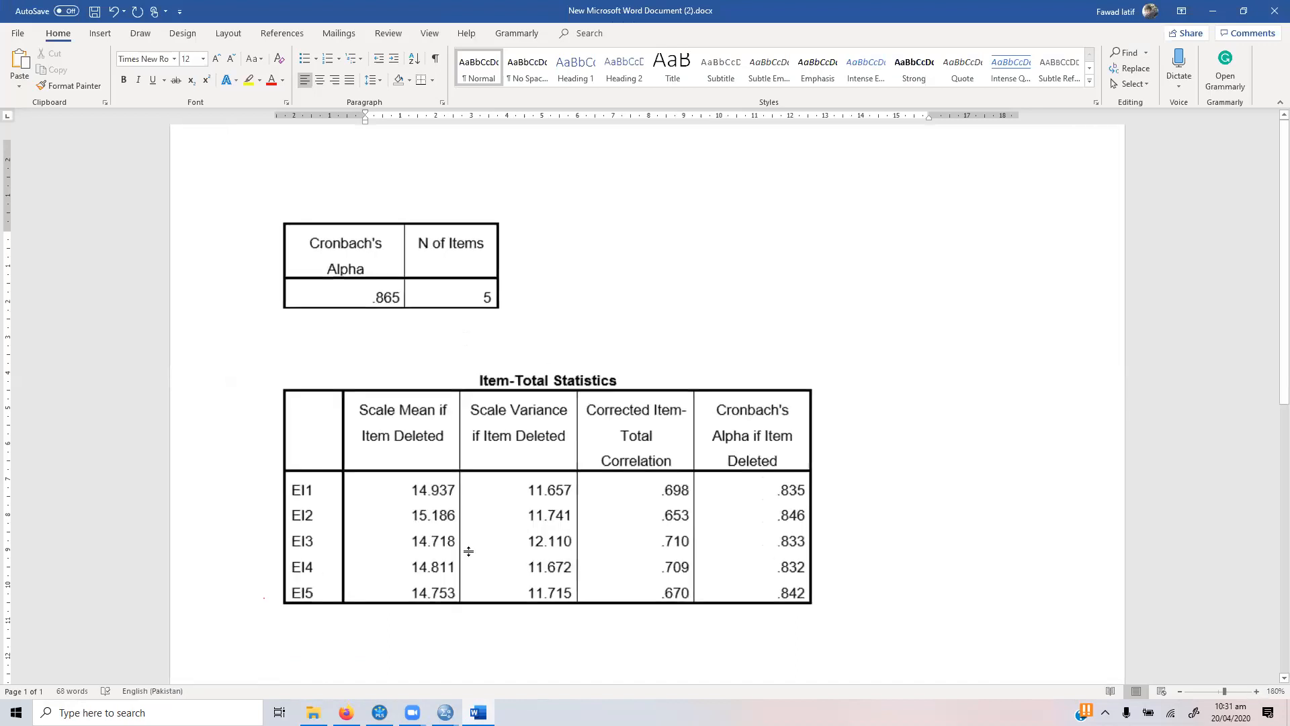
left_click(301, 489)
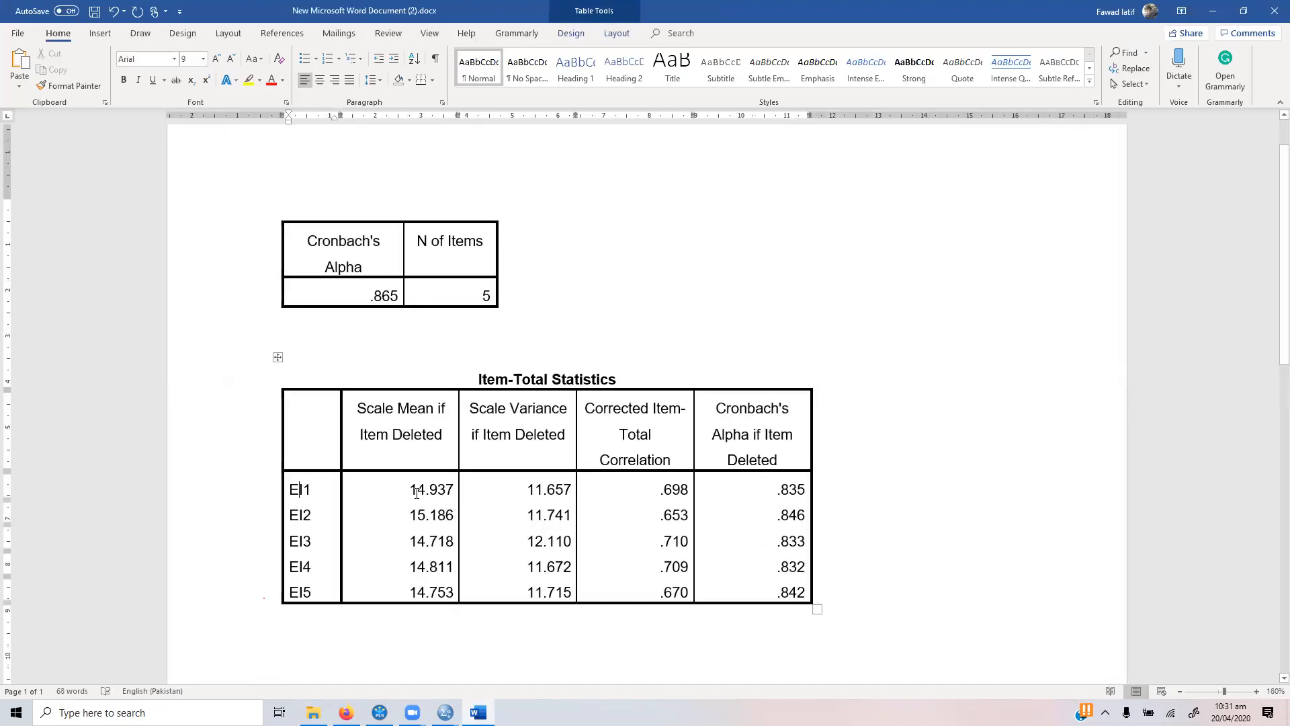
left_click_drag(410, 487, 455, 488)
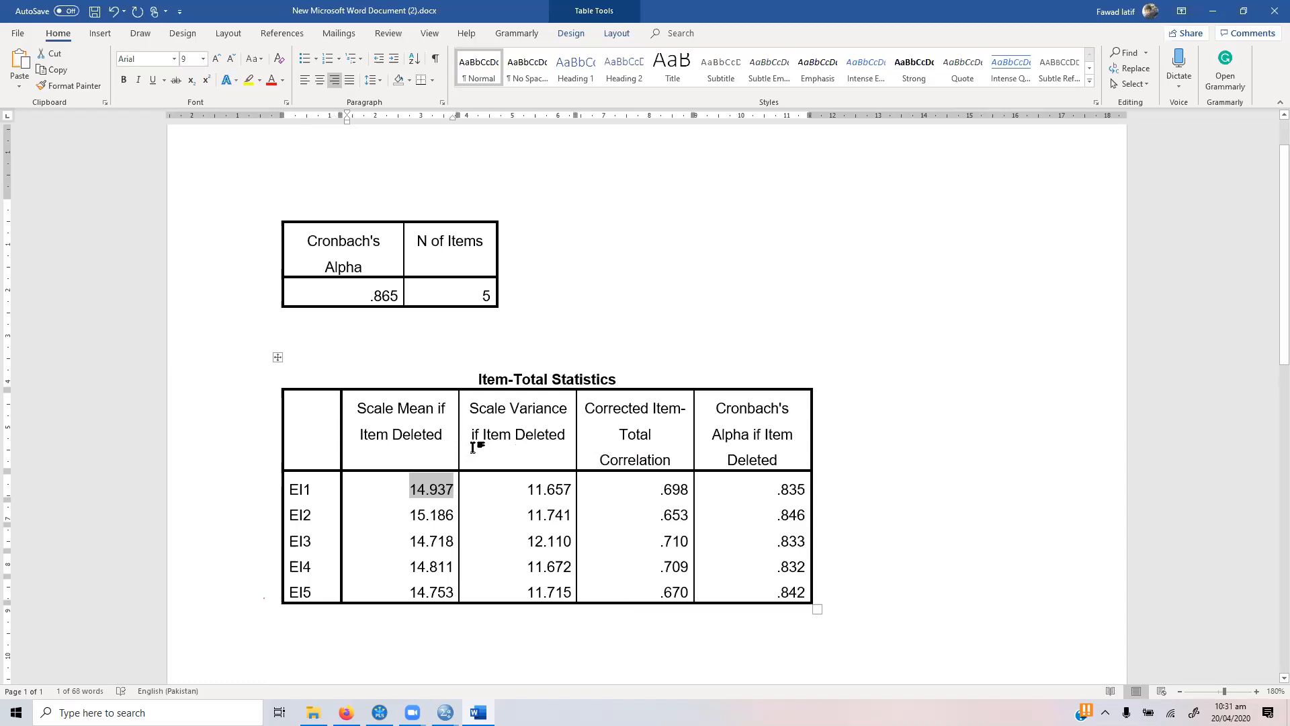
left_click(535, 489)
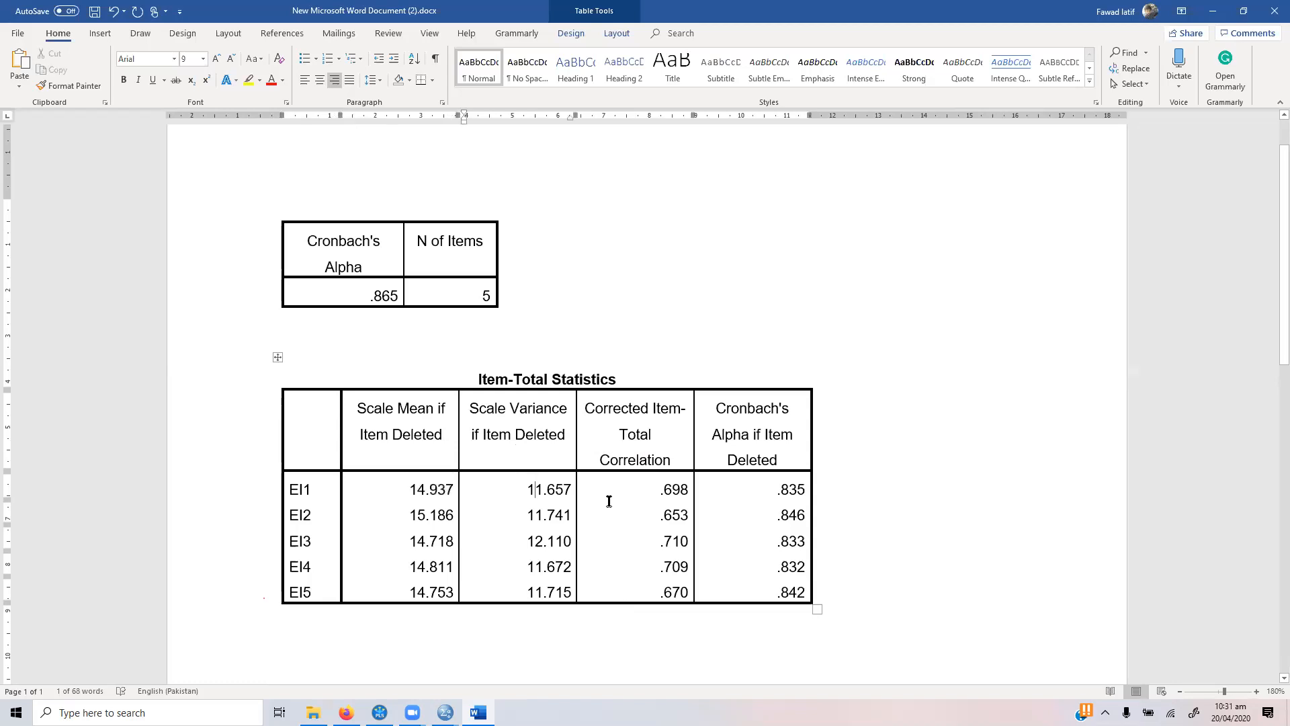
left_click(642, 491)
left_click(763, 493)
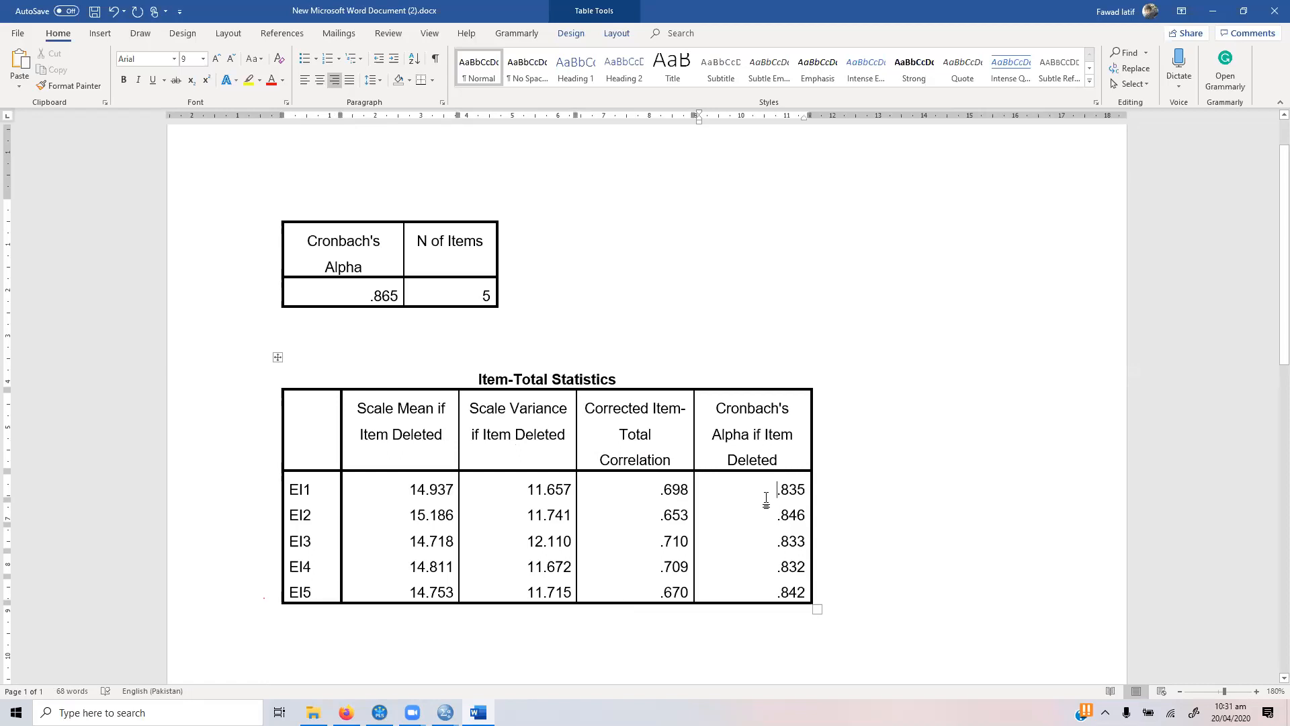
left_click_drag(666, 489, 762, 491)
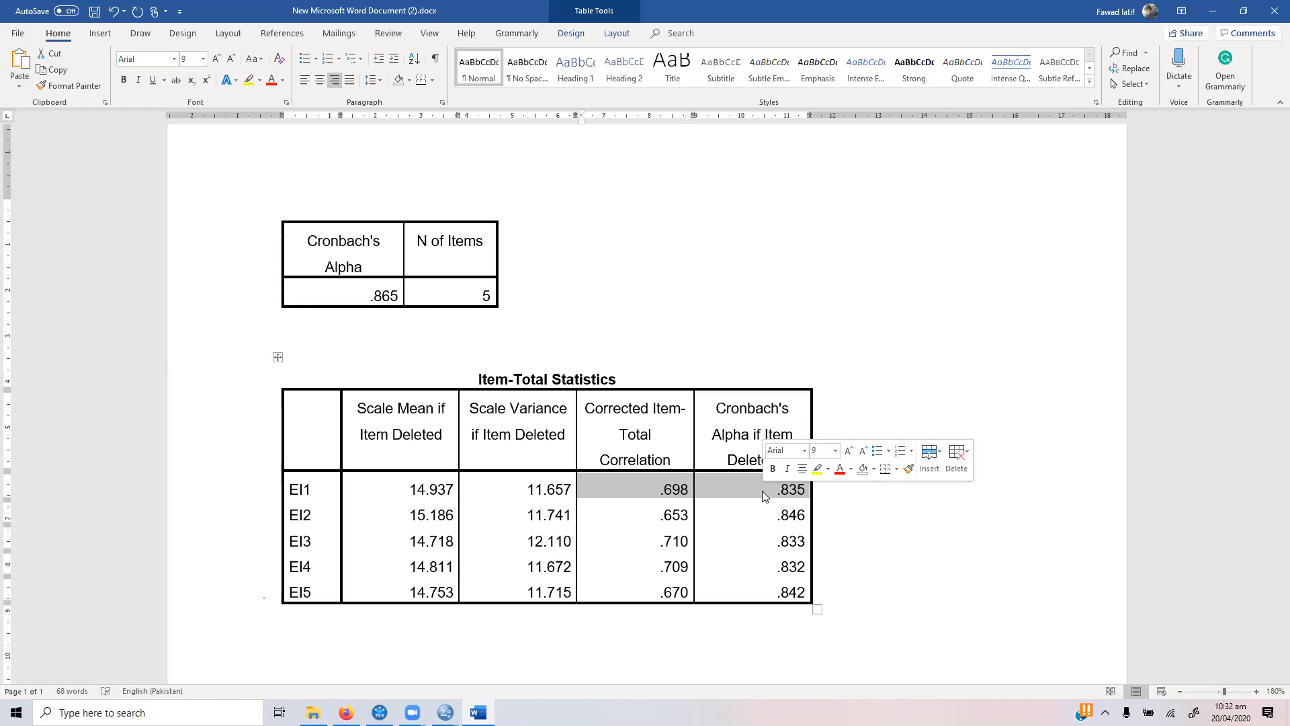
Step: Write the note "Item-Total Correlation > .30" directly below the Item-Total Statistics table
left_click(556, 660)
type("Item-Total ")
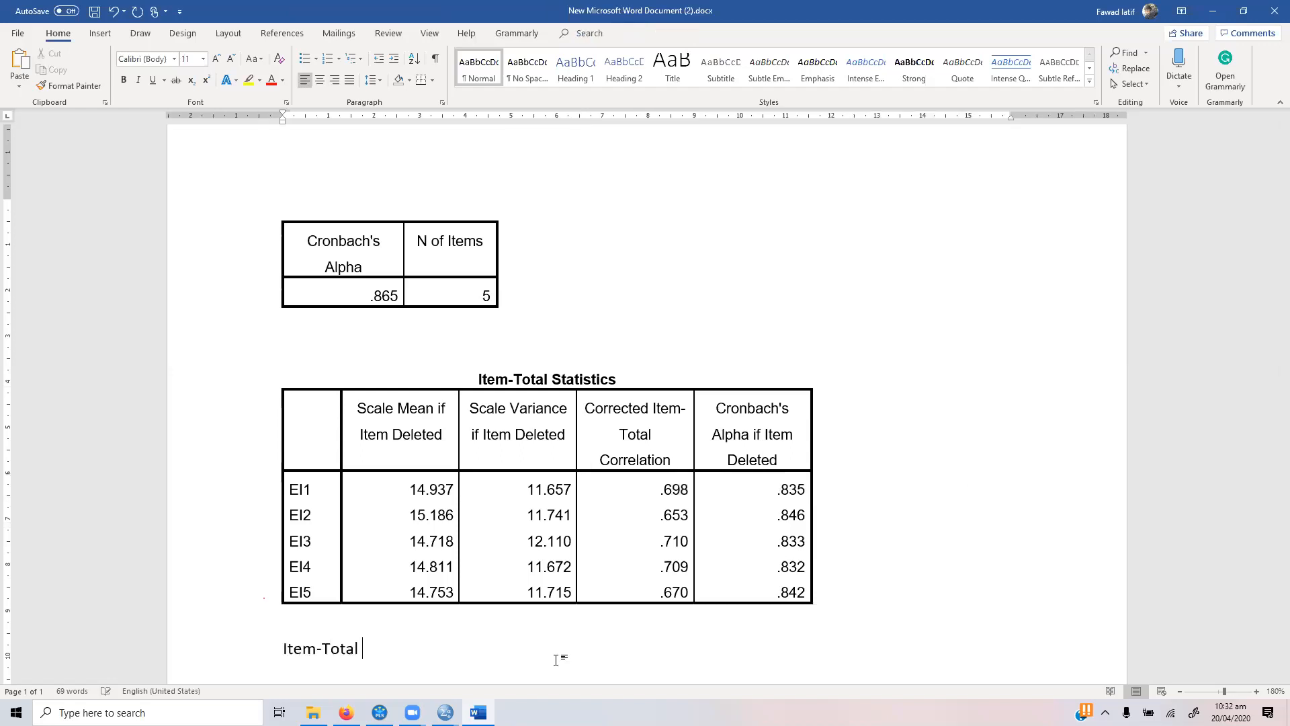
type("Correlation > .30")
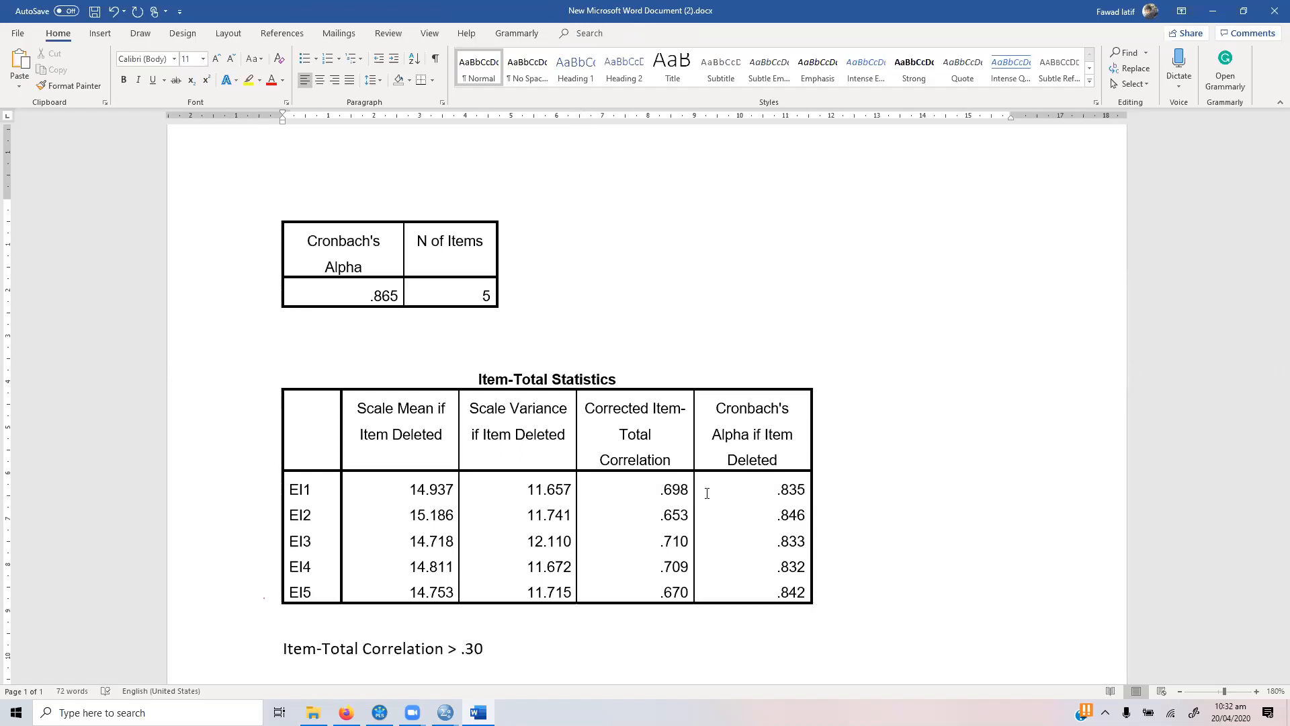
Step: Review the Corrected Item-Total Correlation column for all five items and the Cronbach's Alpha if Item Deleted values for EI1 and EI2
left_click_drag(672, 489, 674, 591)
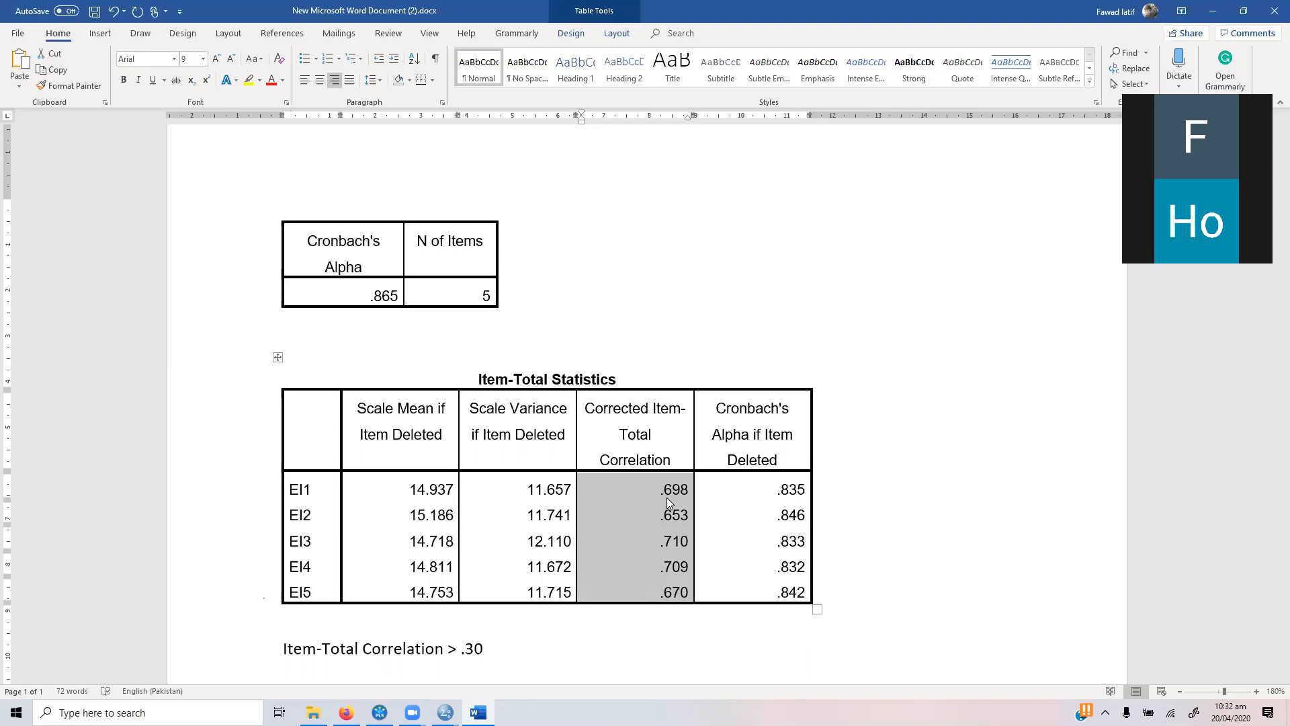
left_click(767, 497)
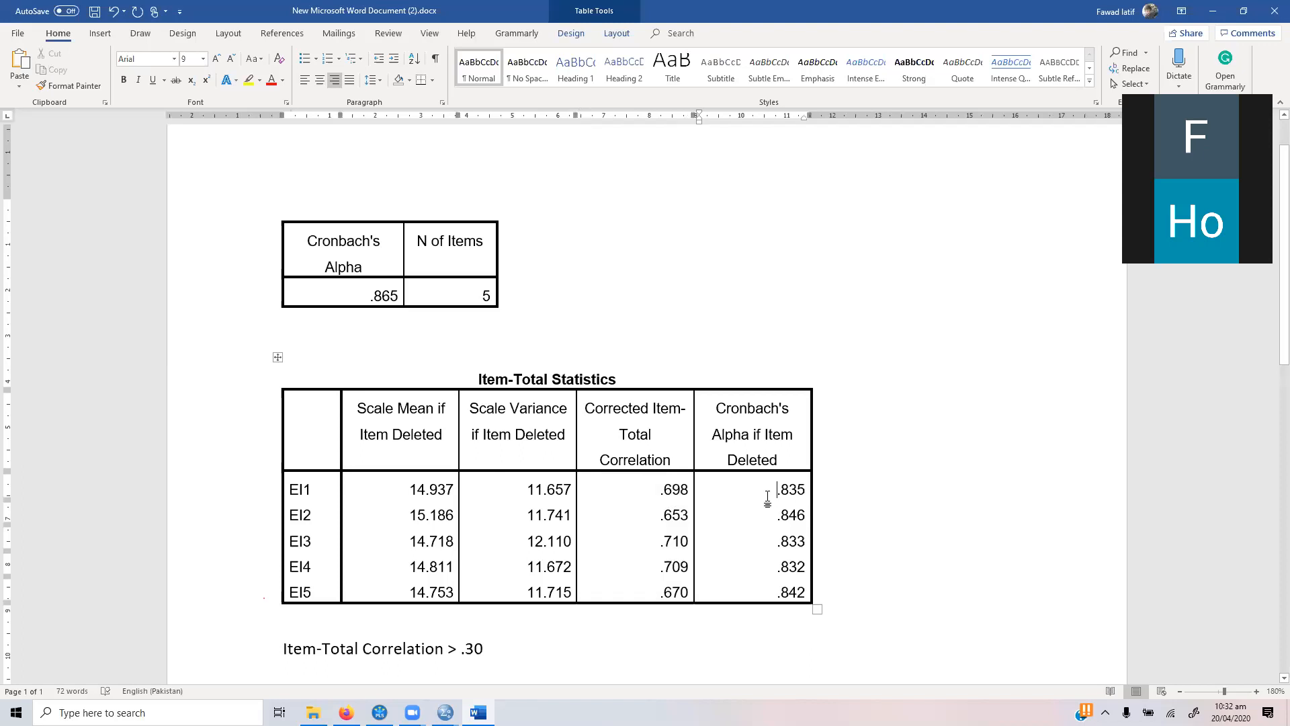
left_click_drag(716, 406, 771, 455)
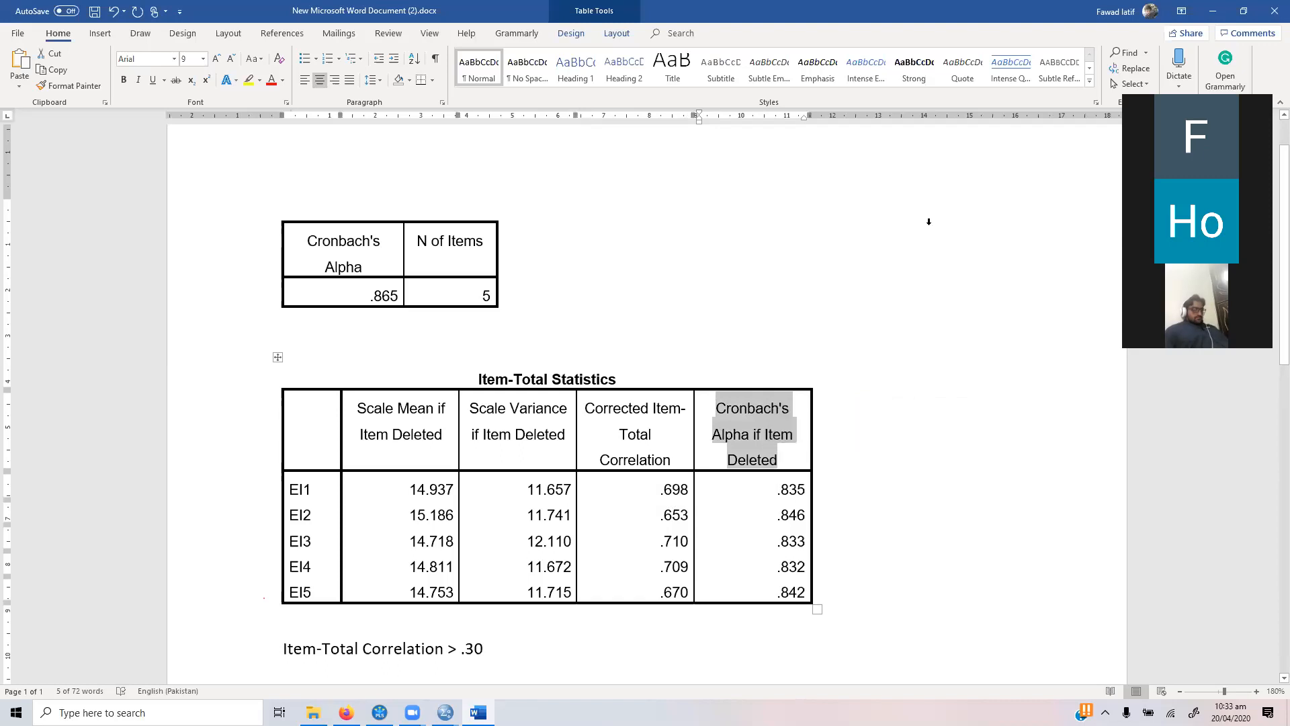
left_click(778, 489)
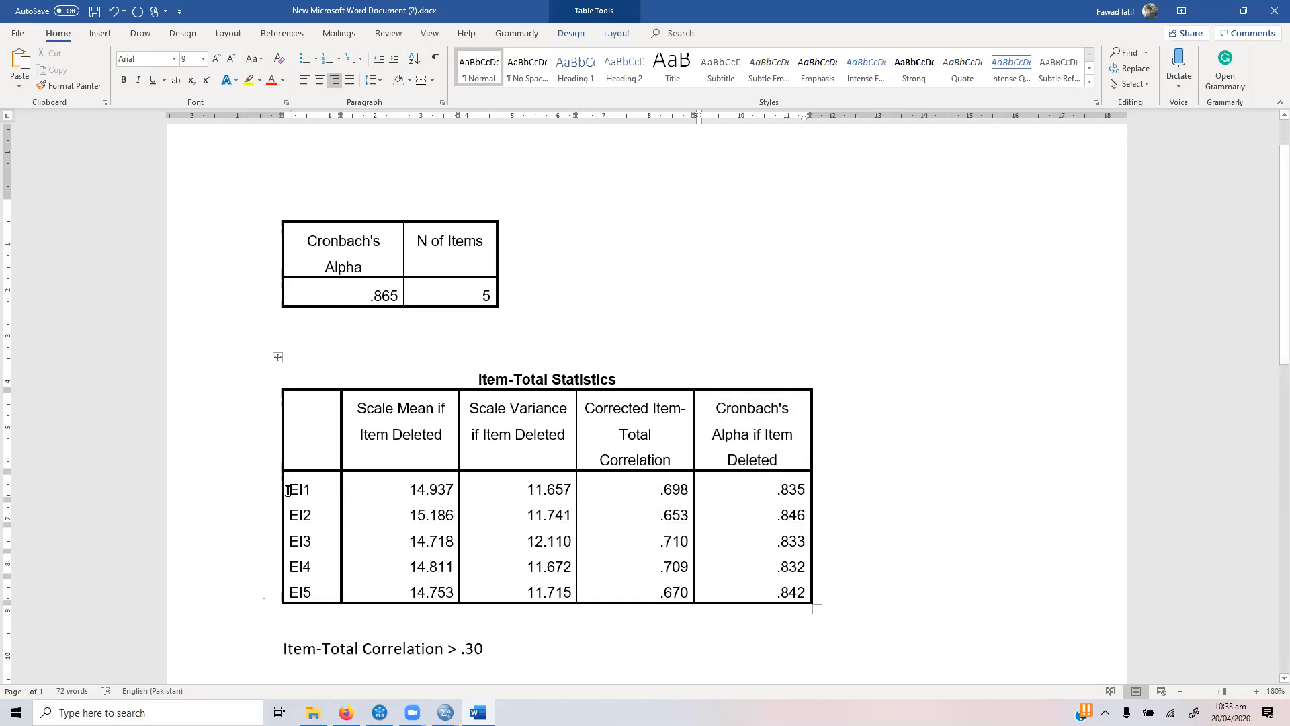
left_click_drag(288, 491, 313, 490)
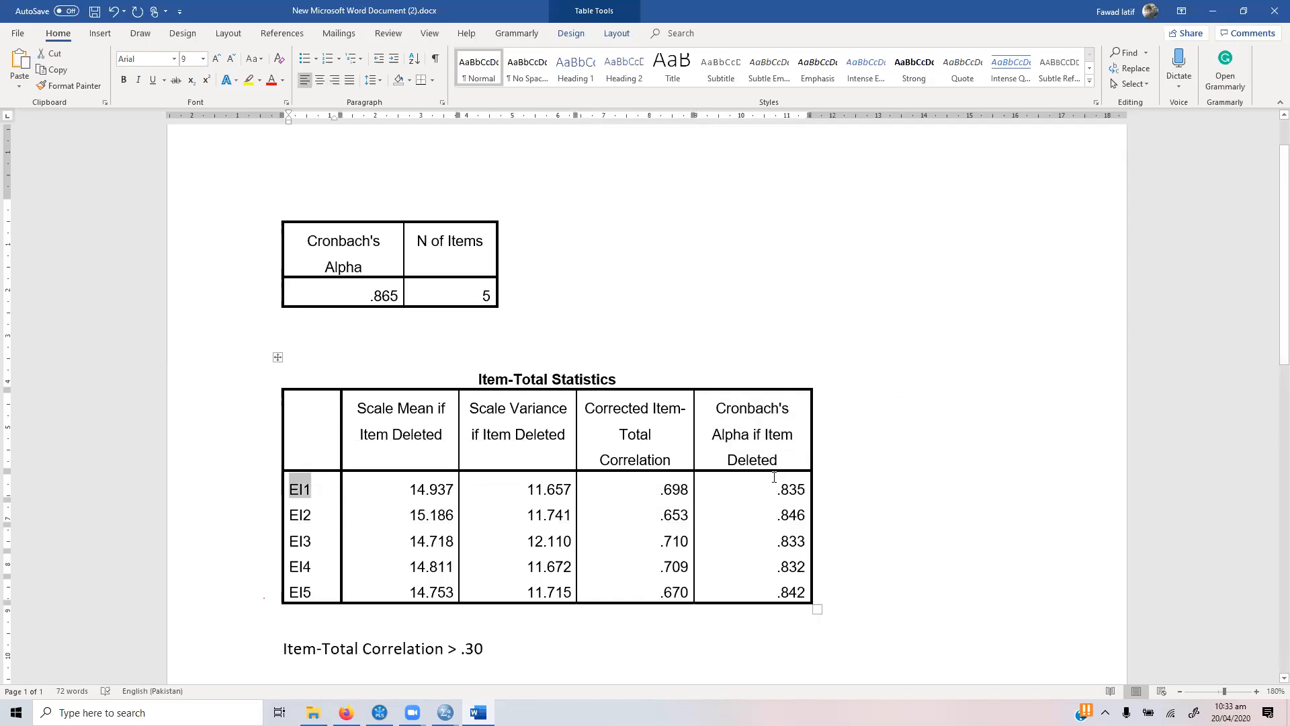
left_click_drag(777, 489, 805, 489)
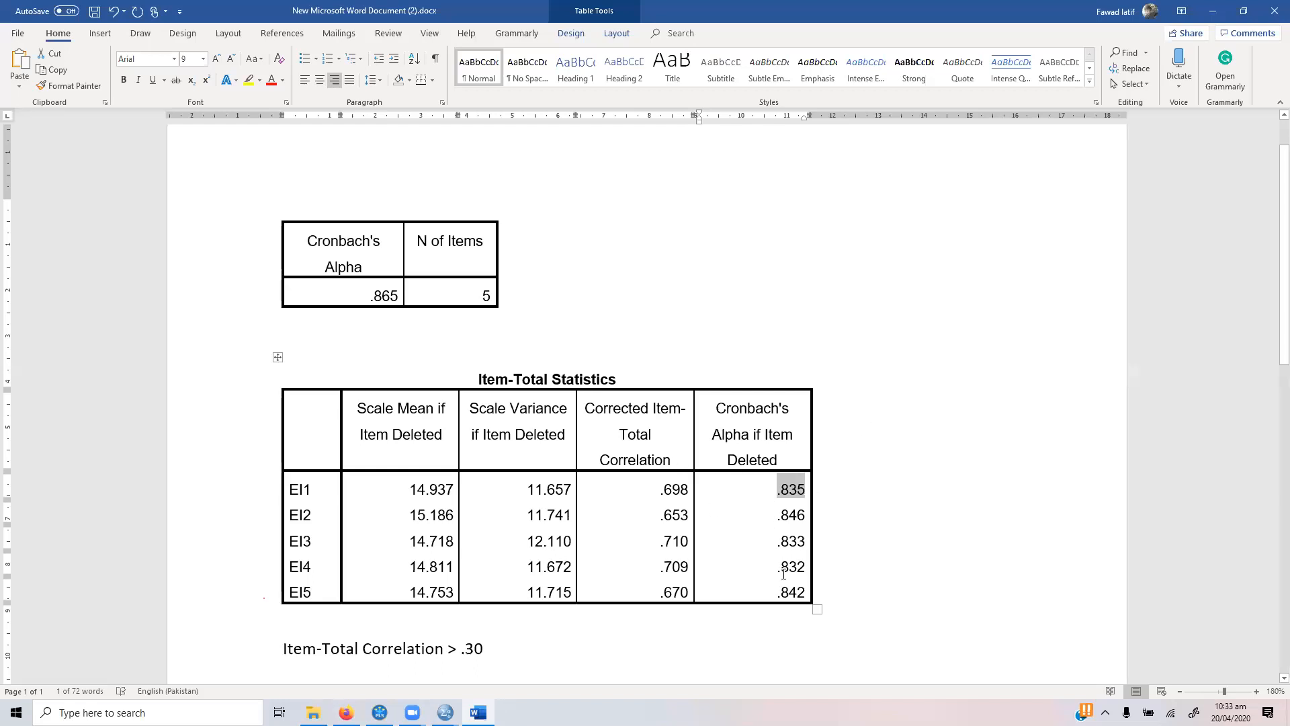
left_click(783, 515)
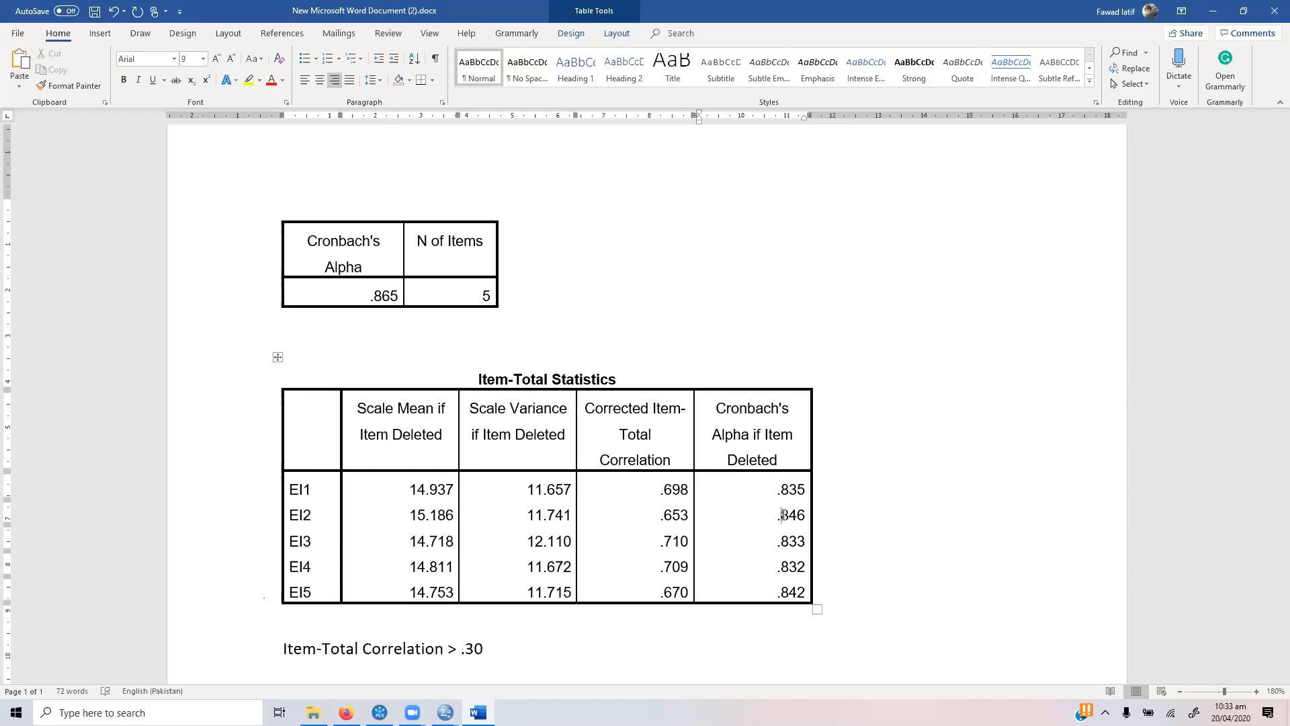
Step: AutoFit the Cronbach's Alpha table to the window width
left_click(360, 173)
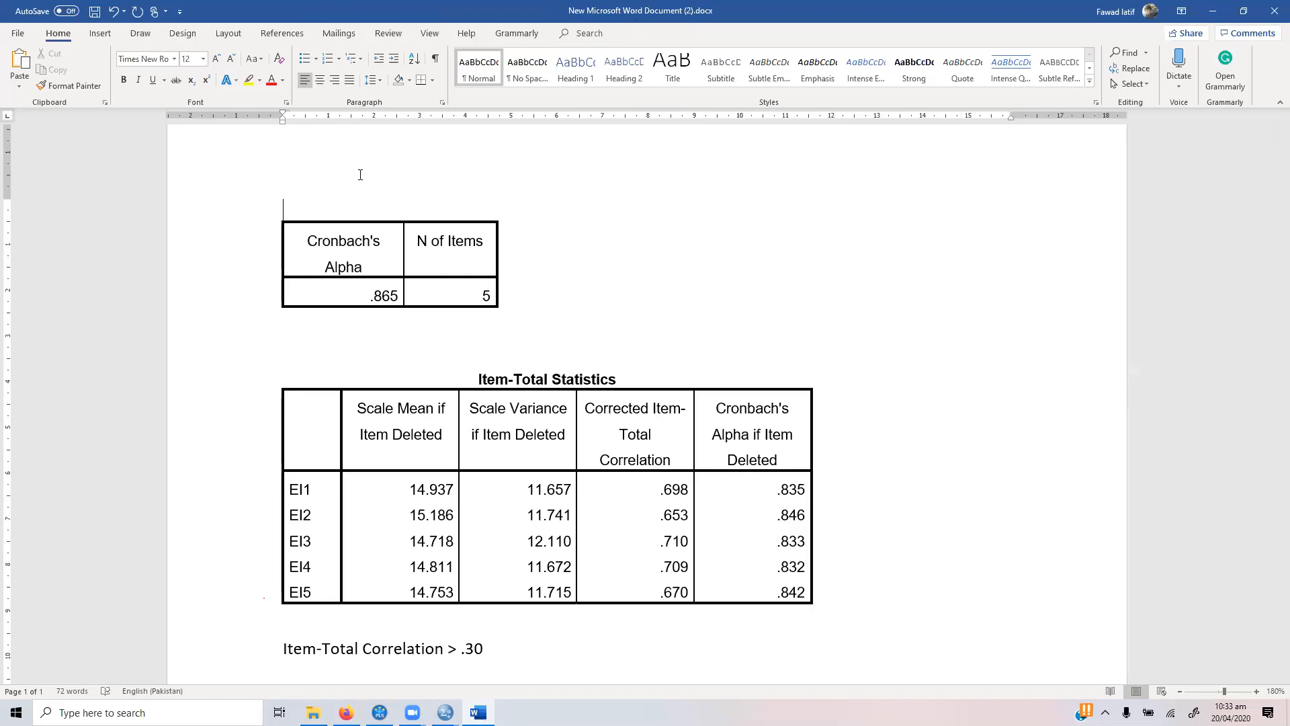
left_click(274, 217)
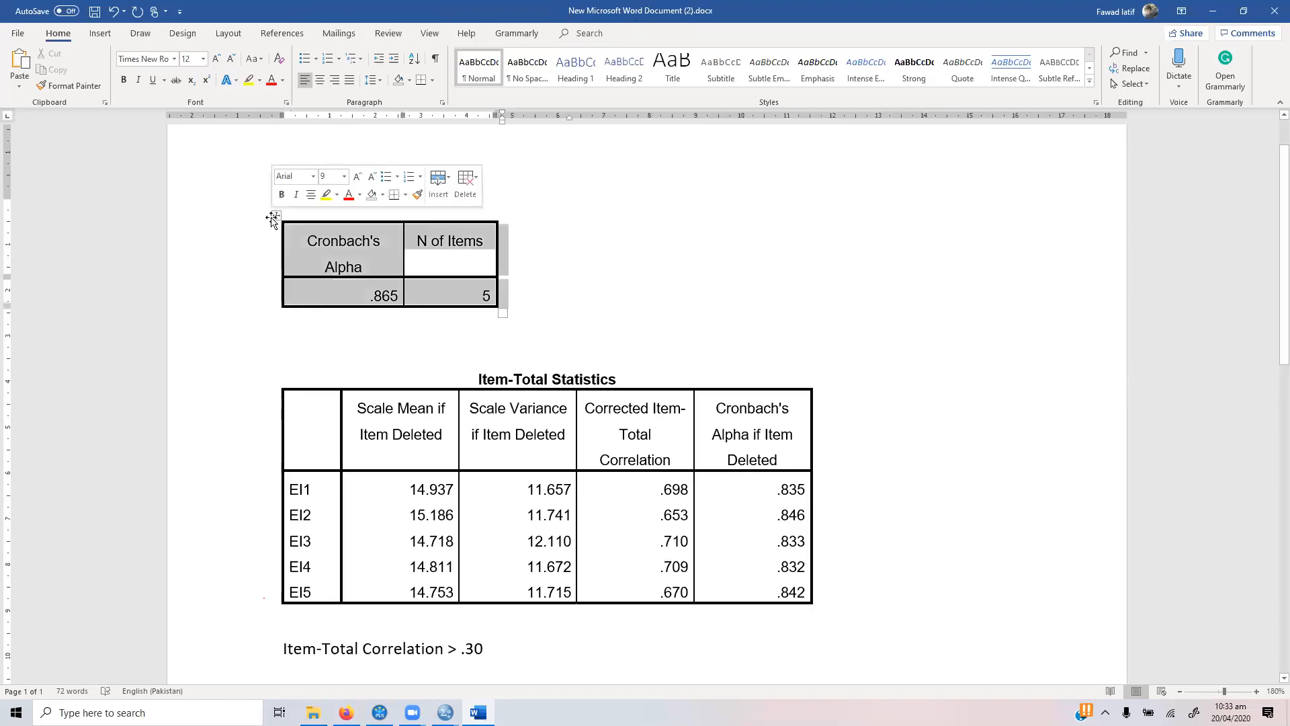
right_click(272, 217)
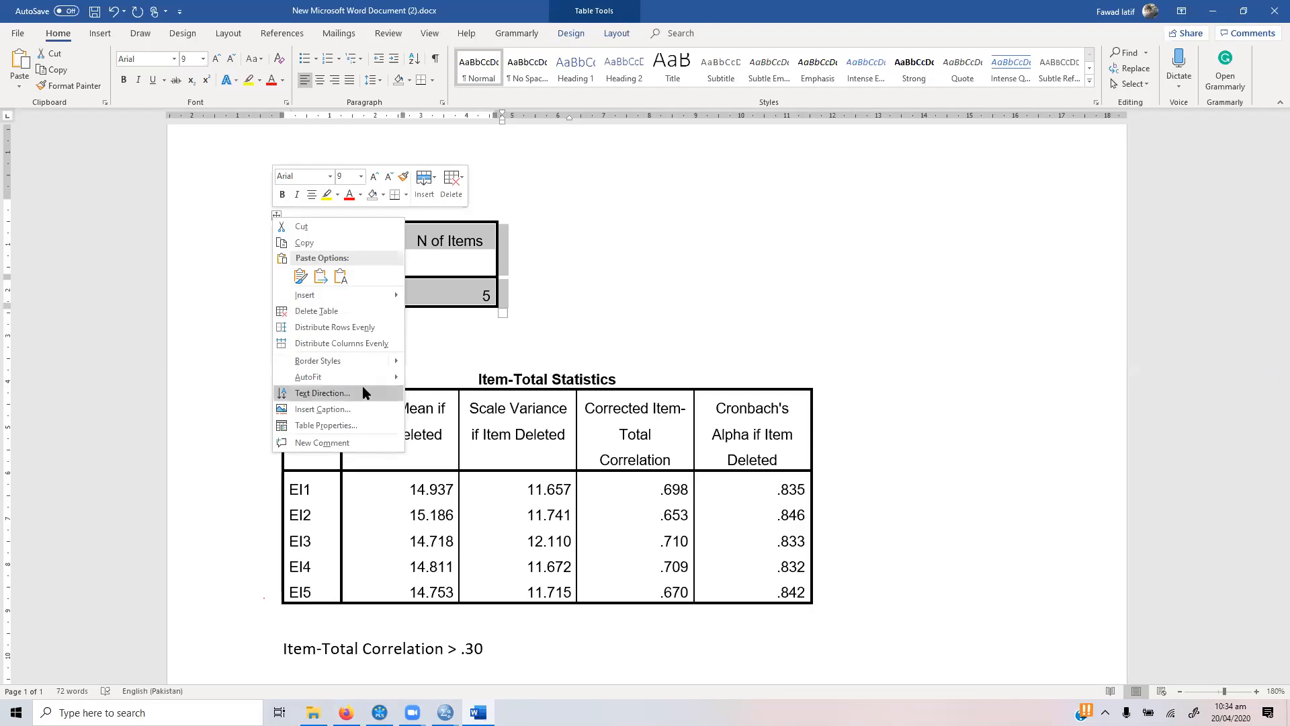
mouse_move(388, 378)
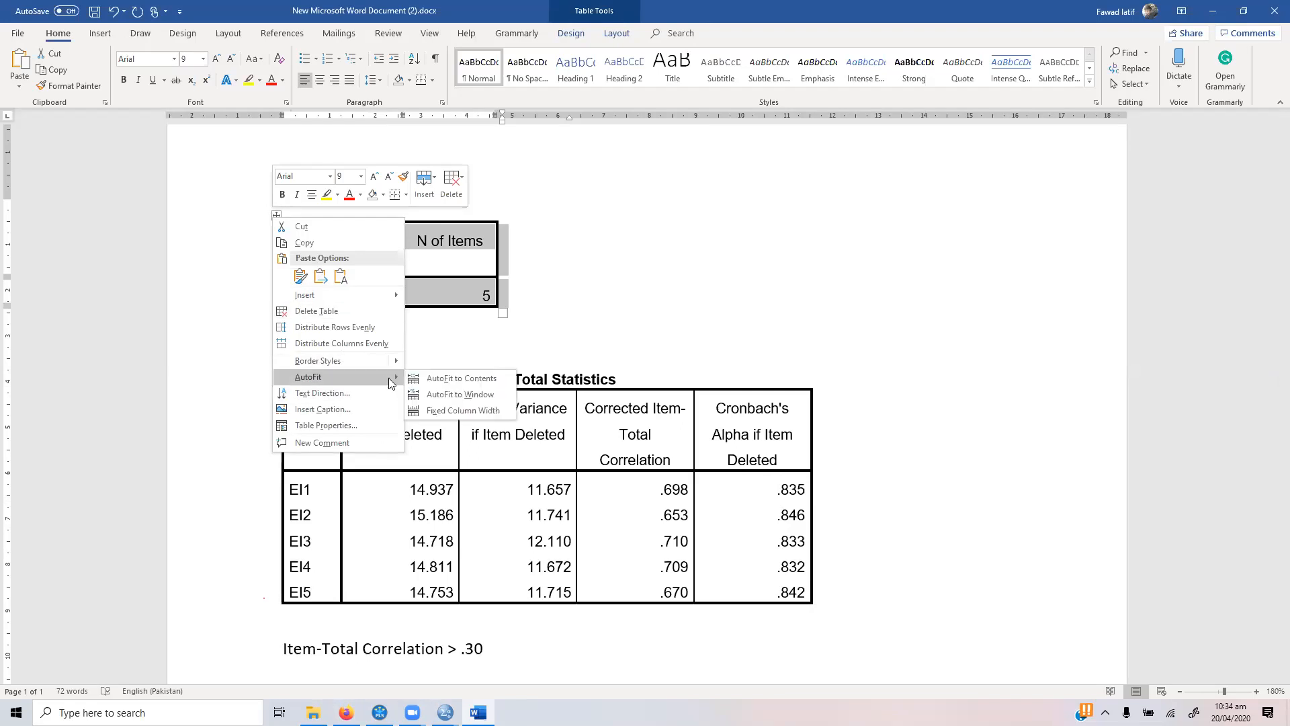
left_click(439, 396)
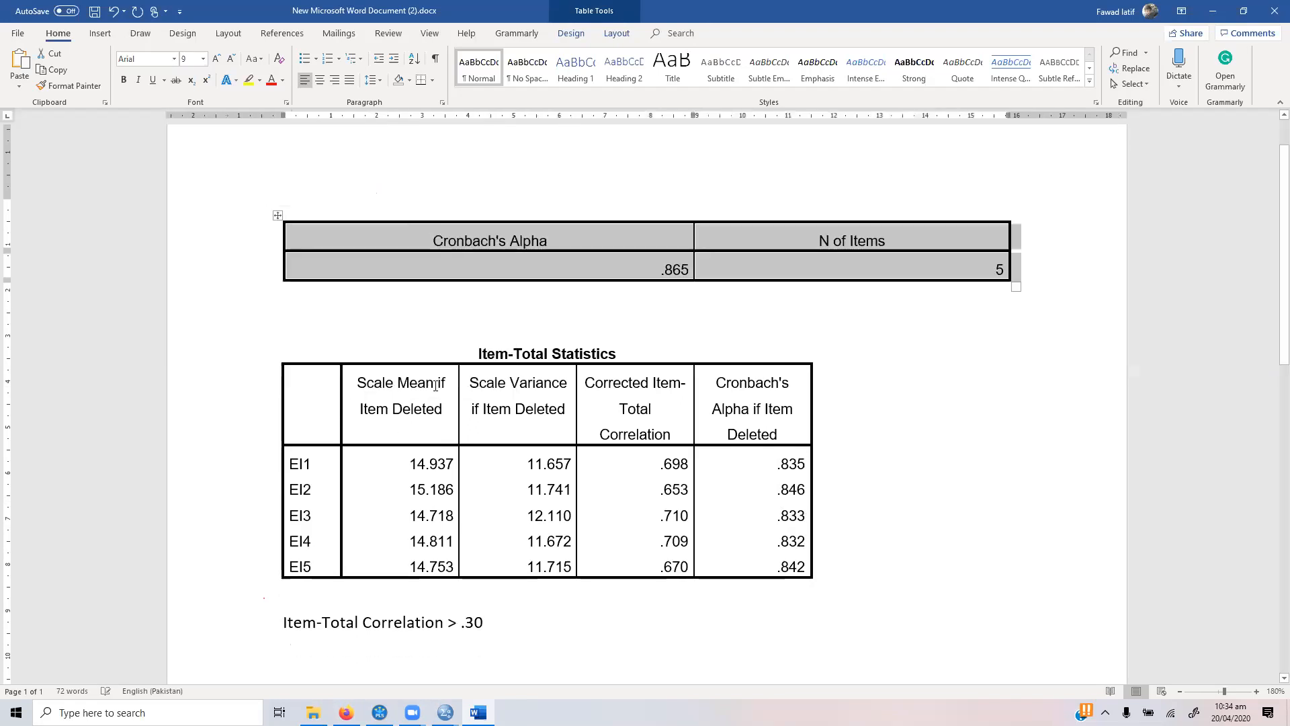
Step: Try deleting the Cronbach's Alpha column from the widened table, and undo the deletion
left_click(565, 241)
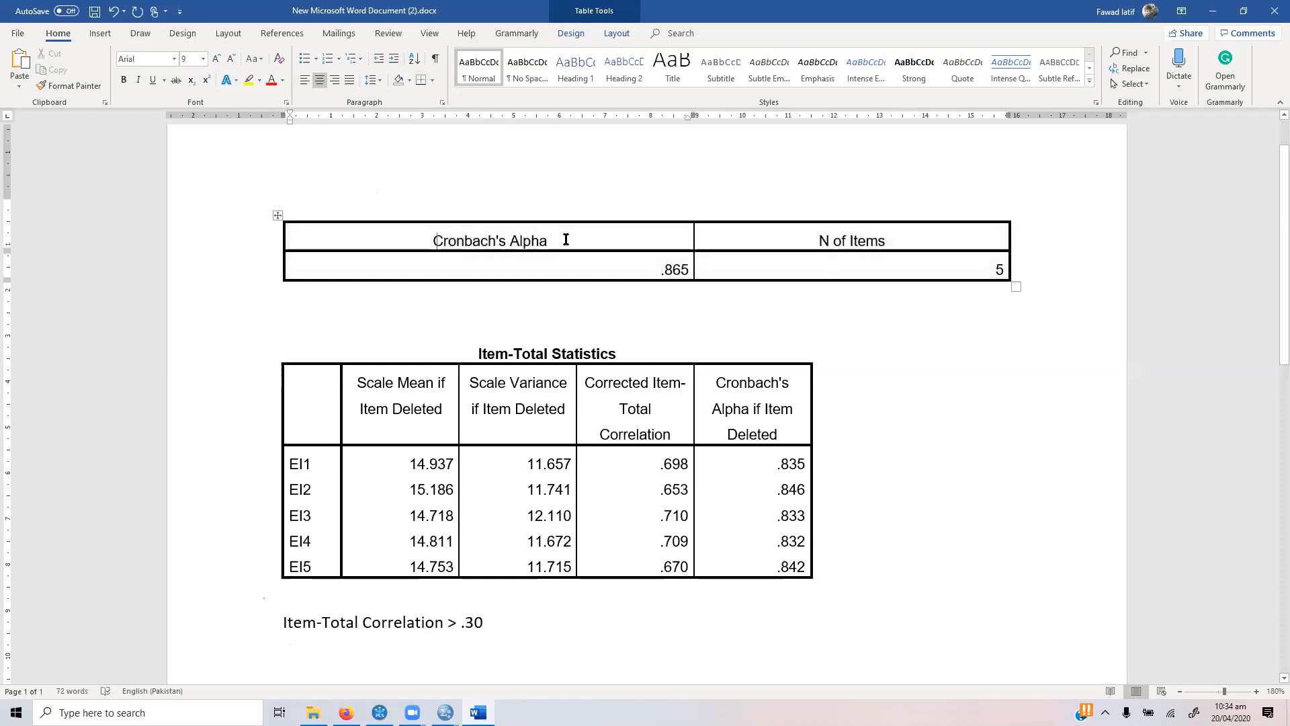
key("shift+Down")
key("BackSpace")
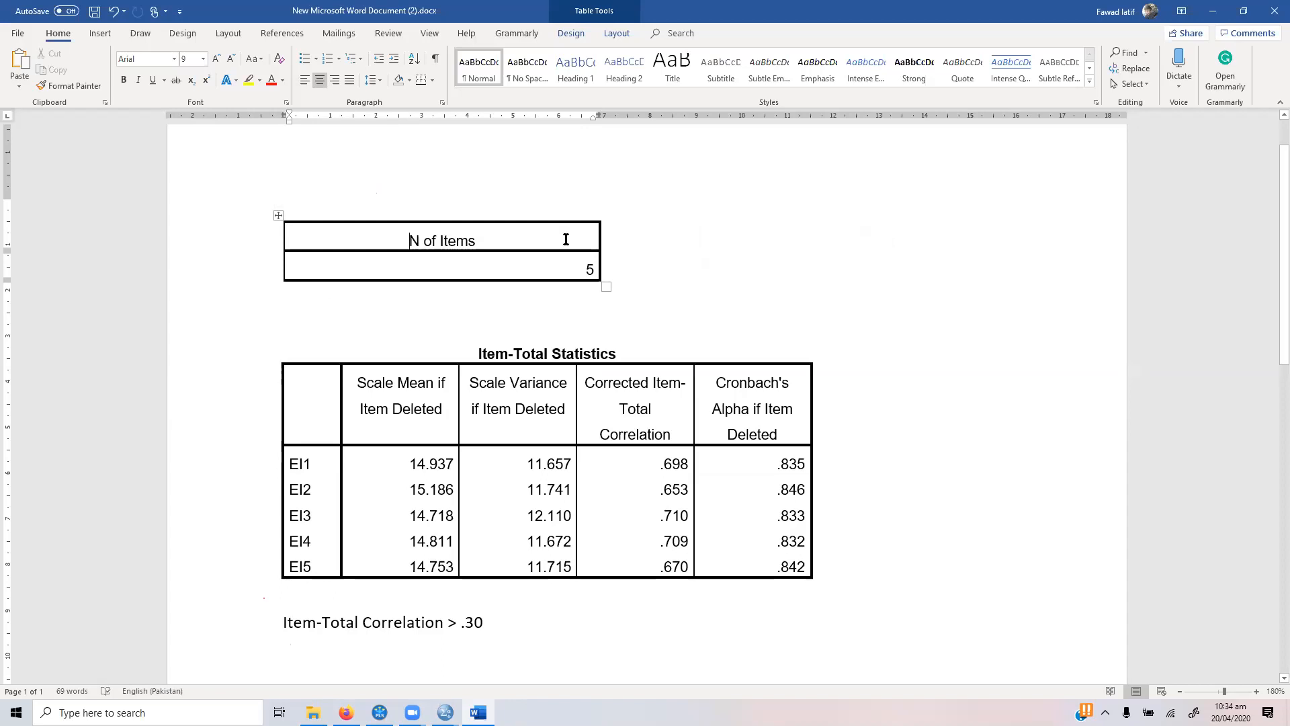
key("ctrl+z")
left_click(381, 238)
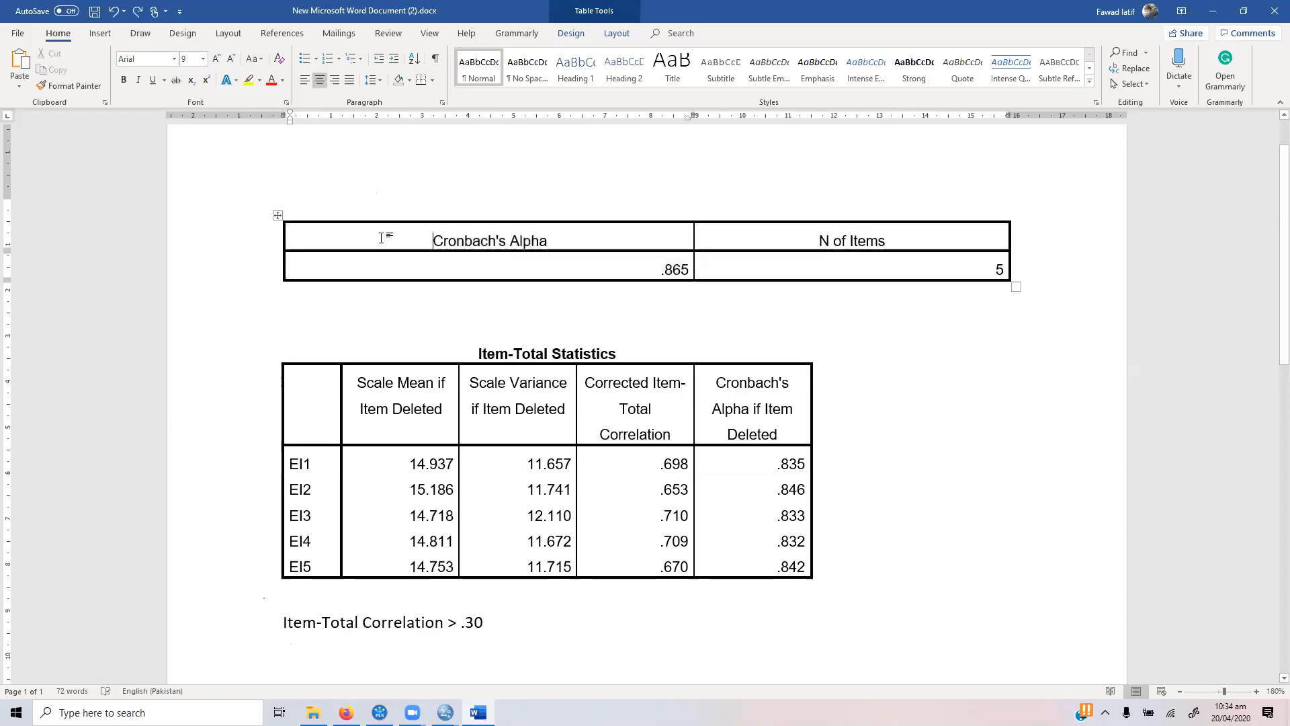
Step: Insert a column before Cronbach's Alpha with the header "Scale" and the entry "EI", and add an empty row below it
right_click(381, 238)
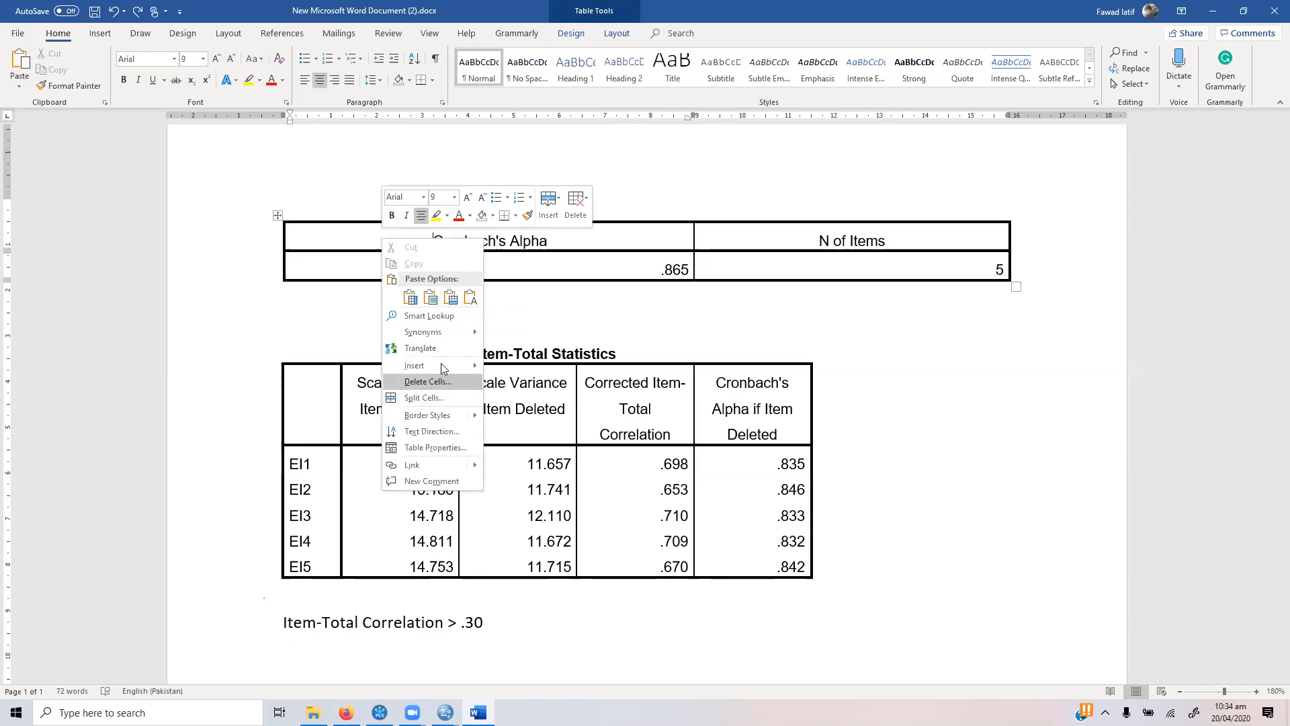
mouse_move(441, 365)
left_click(526, 371)
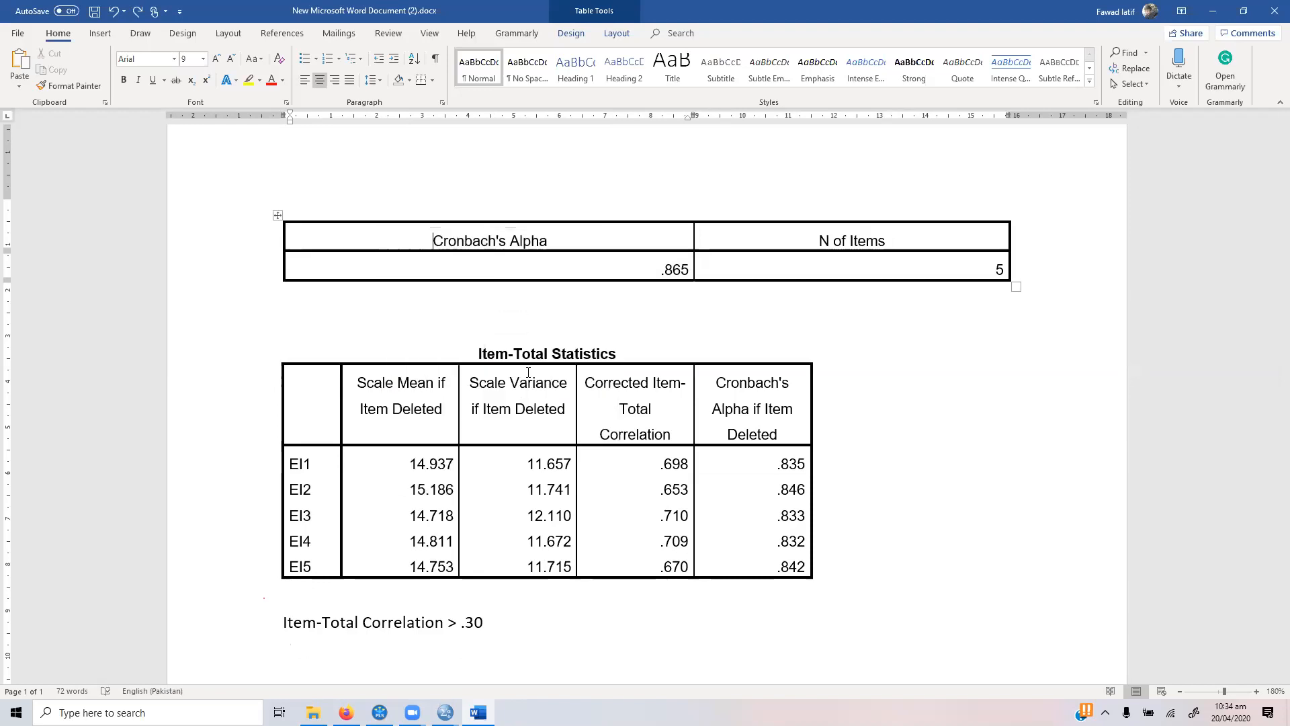
left_click(439, 235)
type("Scale")
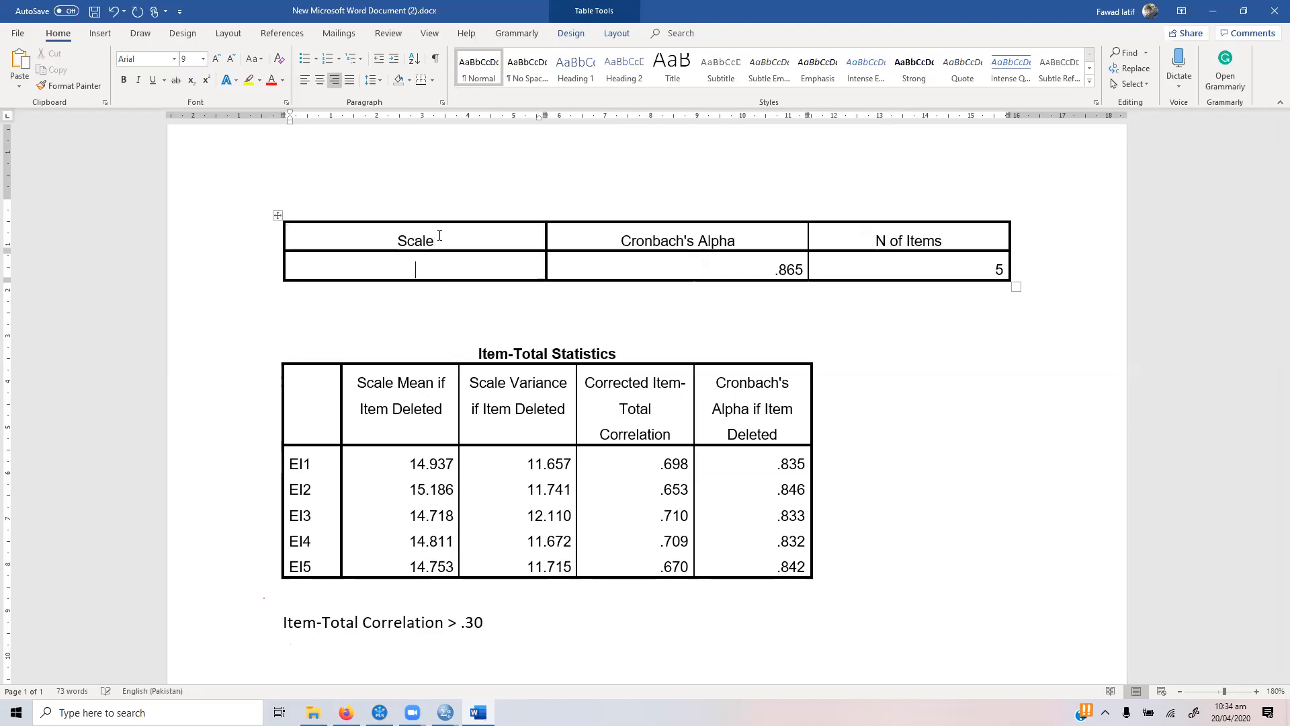
type("EI")
left_click(1021, 269)
key("Return")
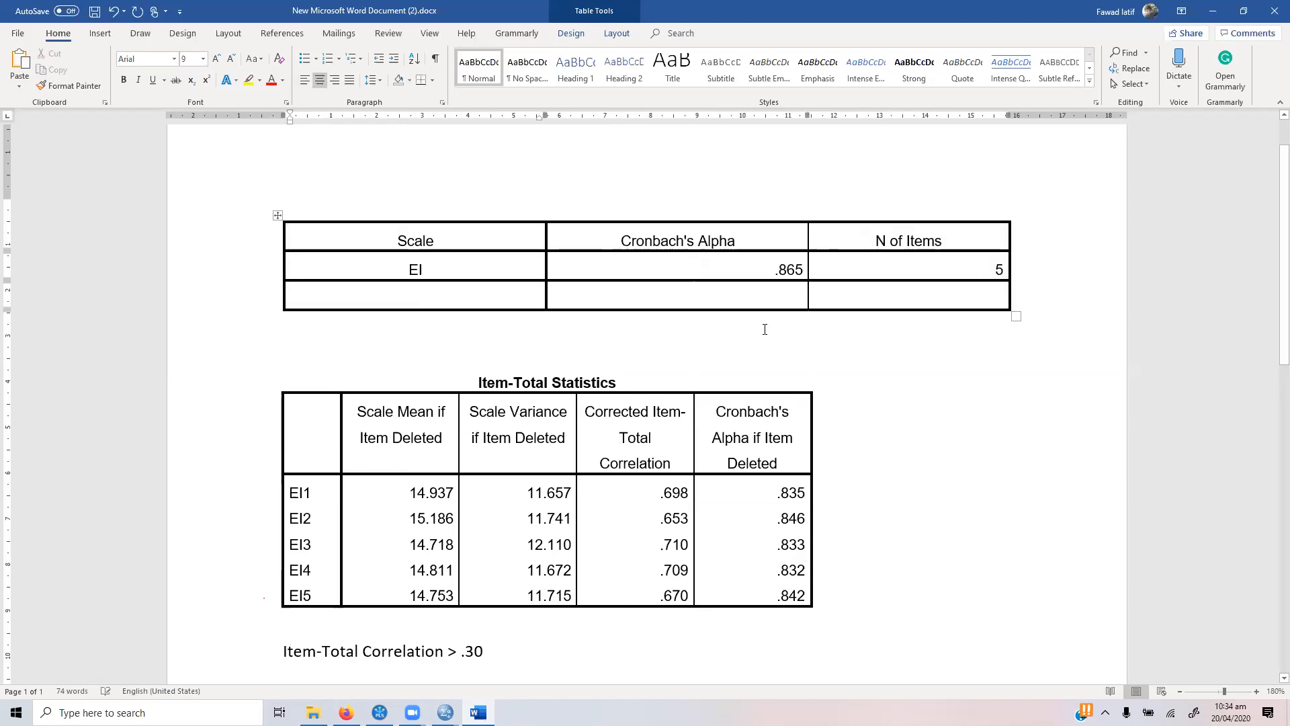
Step: Delete the whole Item-Total Statistics table for the EI items from the document
left_click(317, 421)
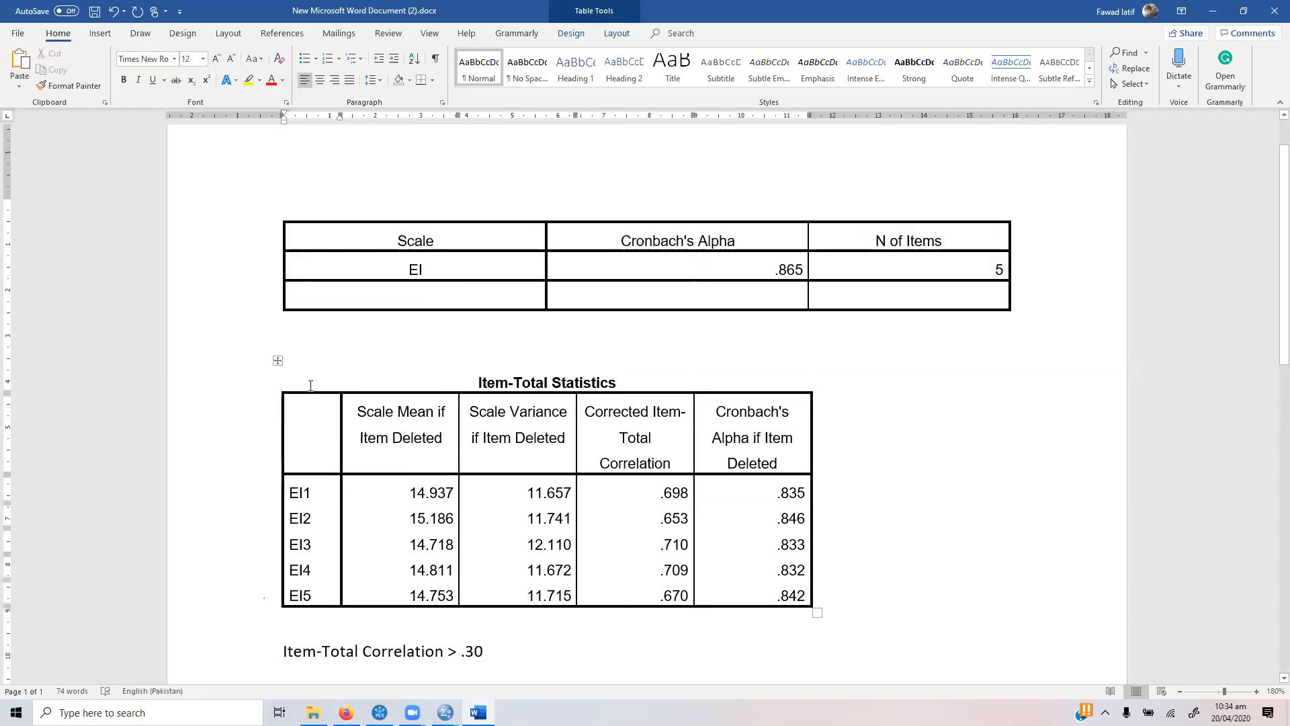
left_click(365, 380)
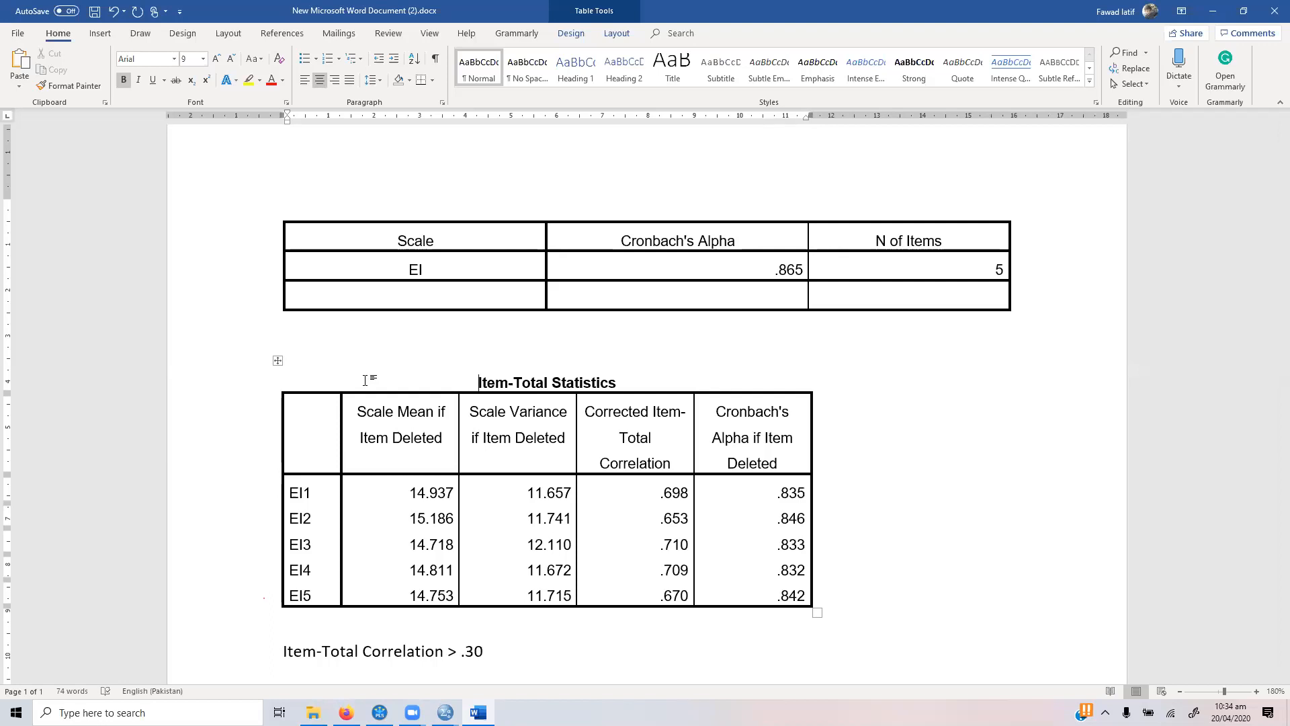
left_click(278, 360)
key("BackSpace")
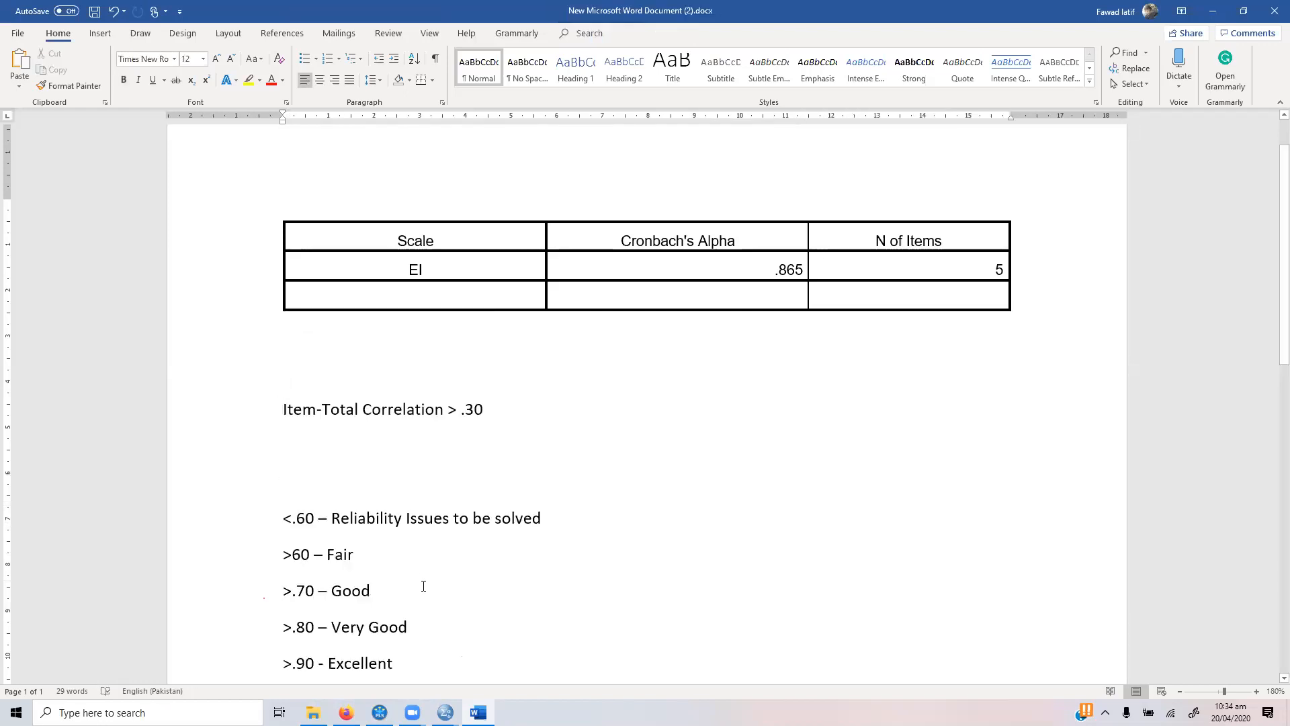
Step: Switch to the SPSS Data Editor window with rEVERSED.sav
mouse_move(445, 711)
left_click(518, 660)
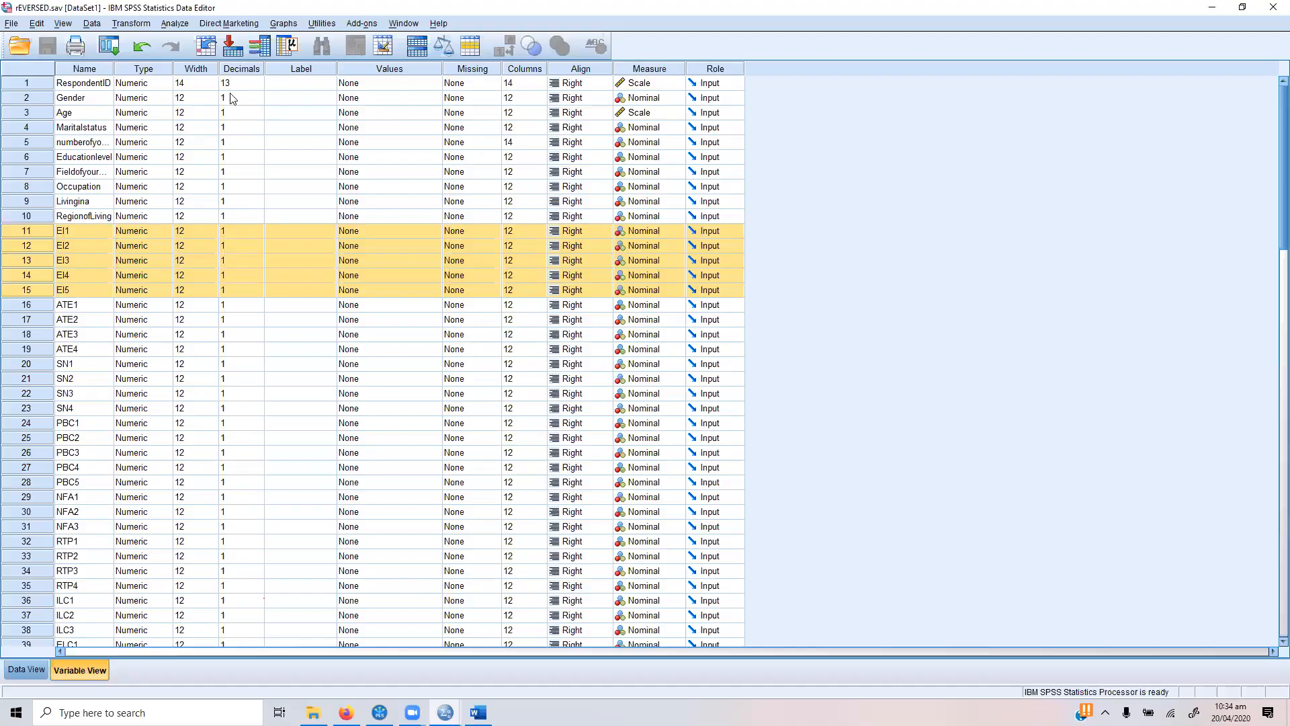
left_click(179, 26)
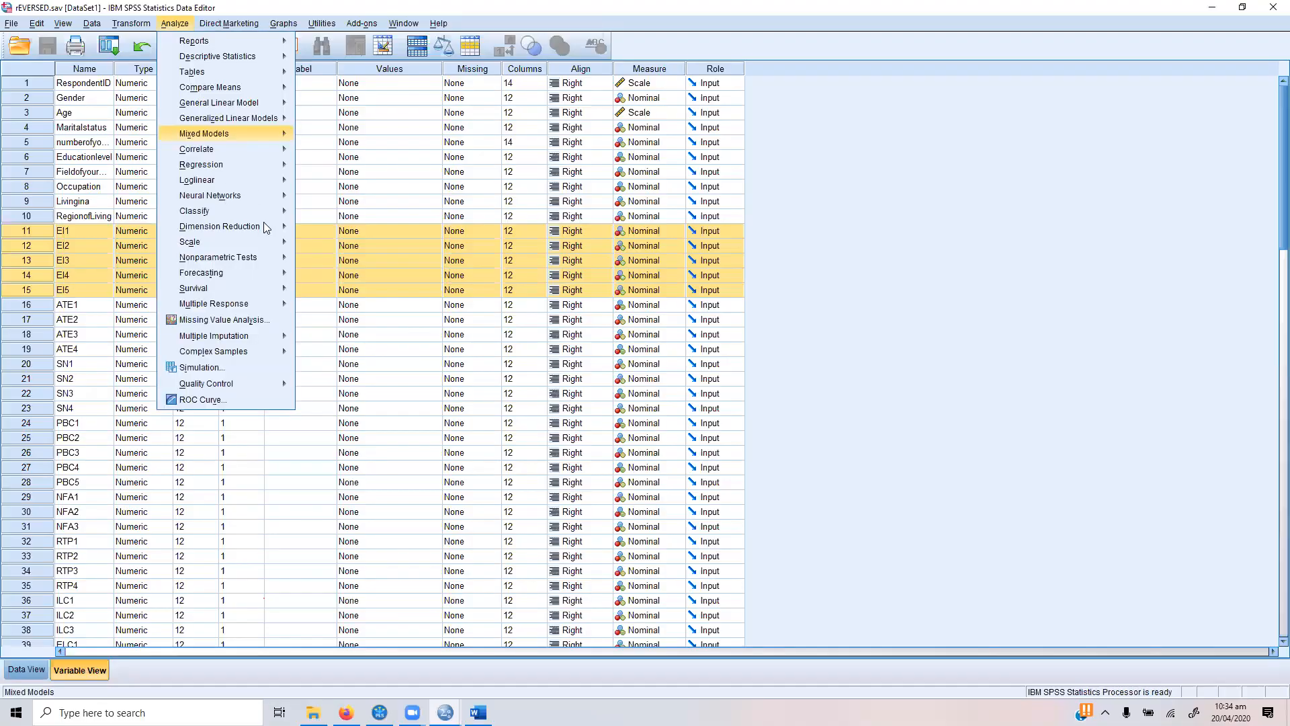
mouse_move(263, 250)
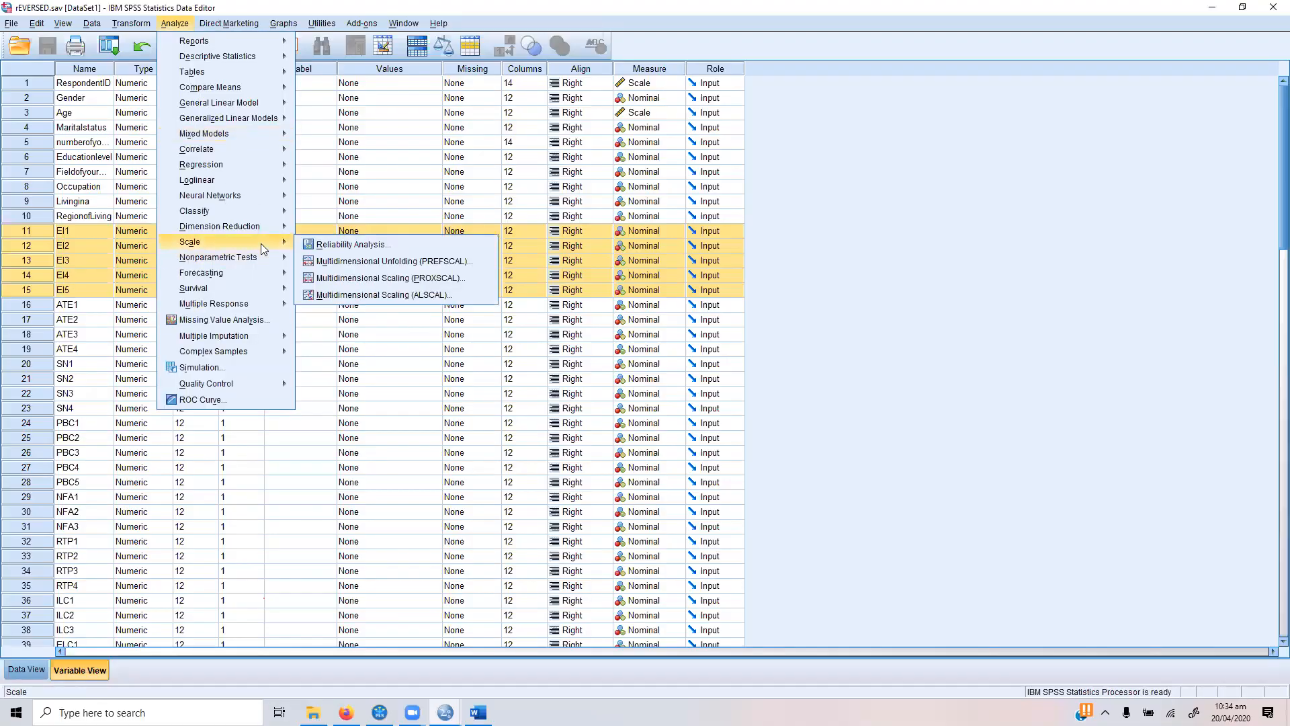
left_click(355, 261)
left_click(806, 231)
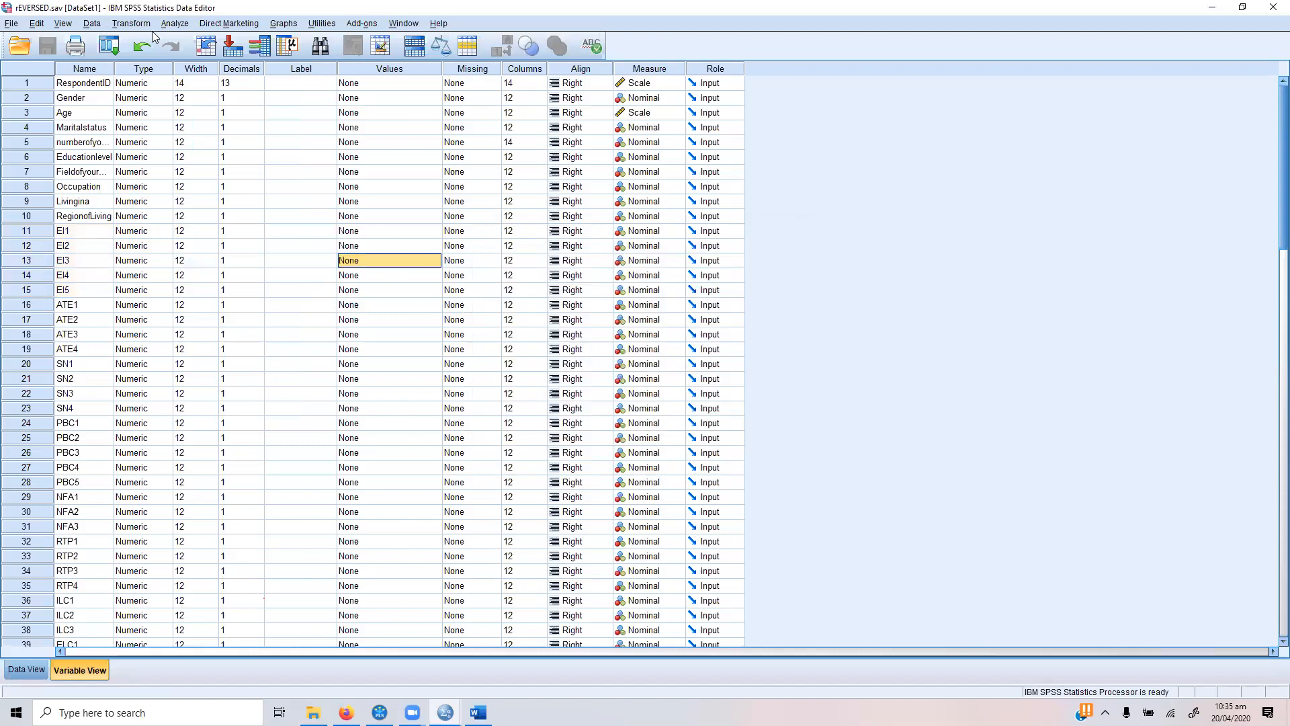
Step: Open Reliability Analysis and remove items EI1 to EI5 from the analysed items
left_click(176, 23)
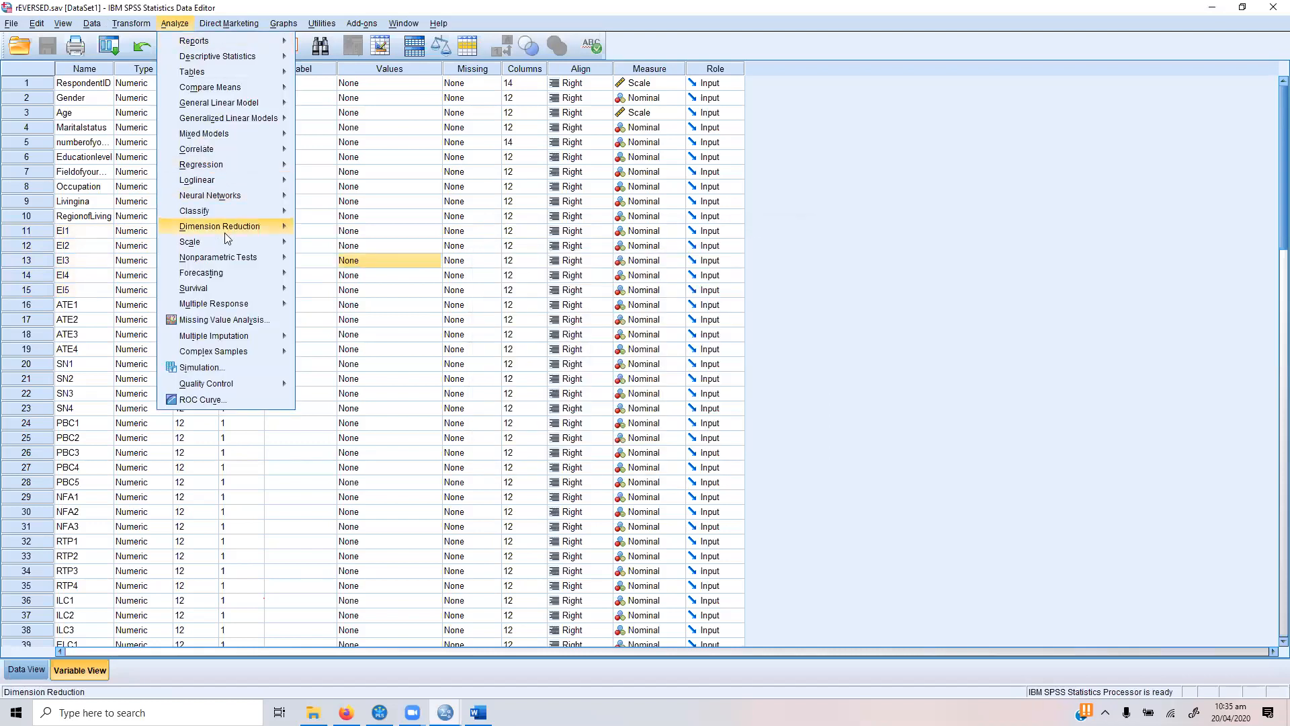
mouse_move(227, 240)
left_click(343, 244)
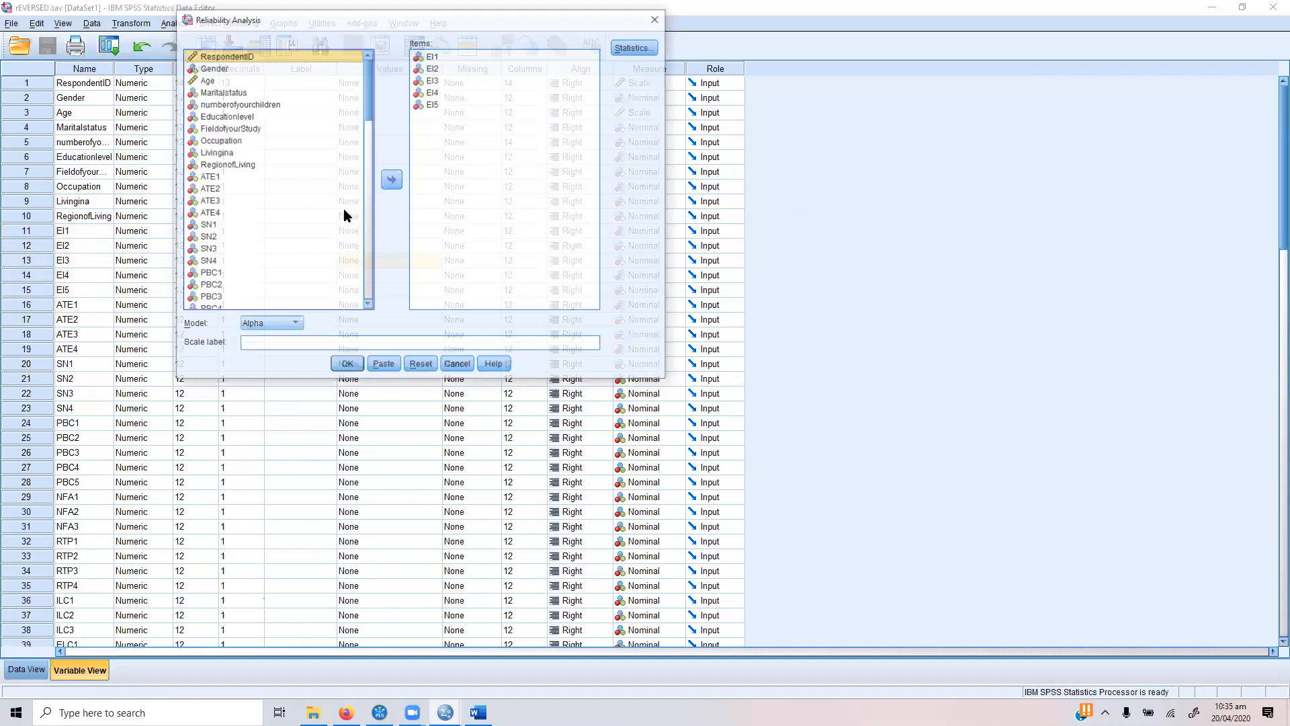
left_click(444, 69)
key("ctrl+a")
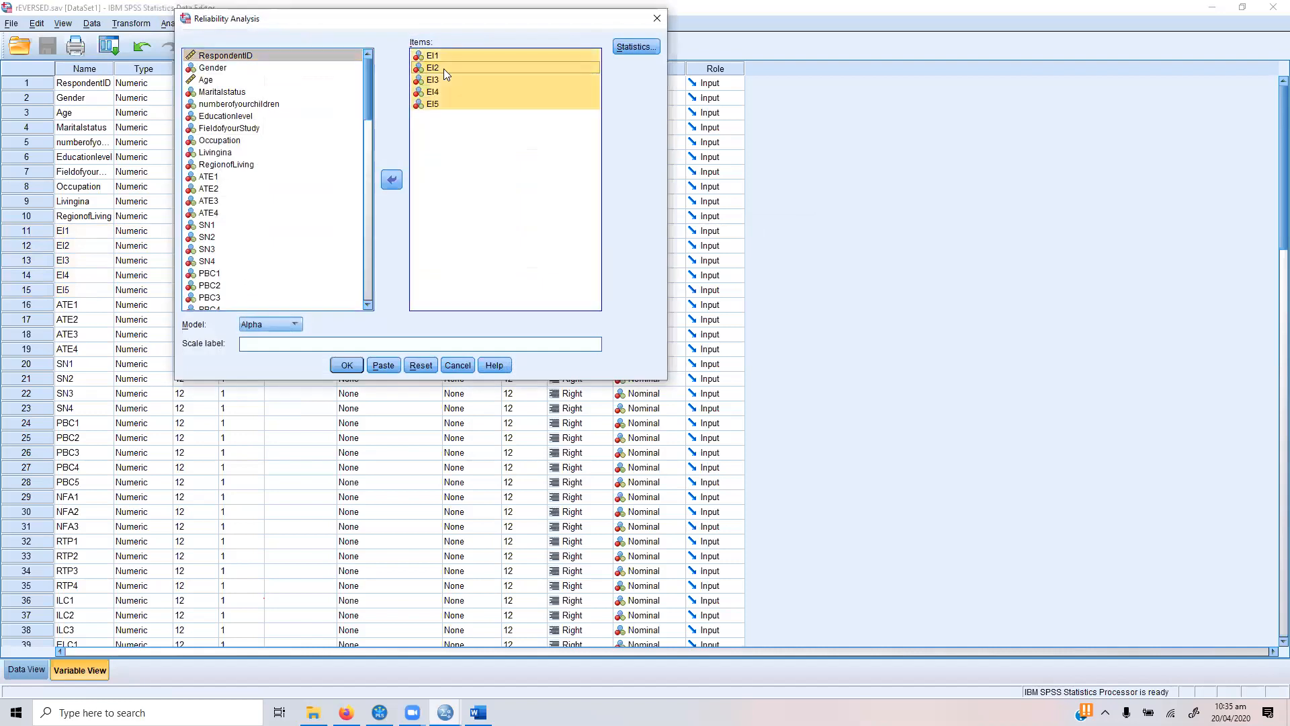
left_click(395, 180)
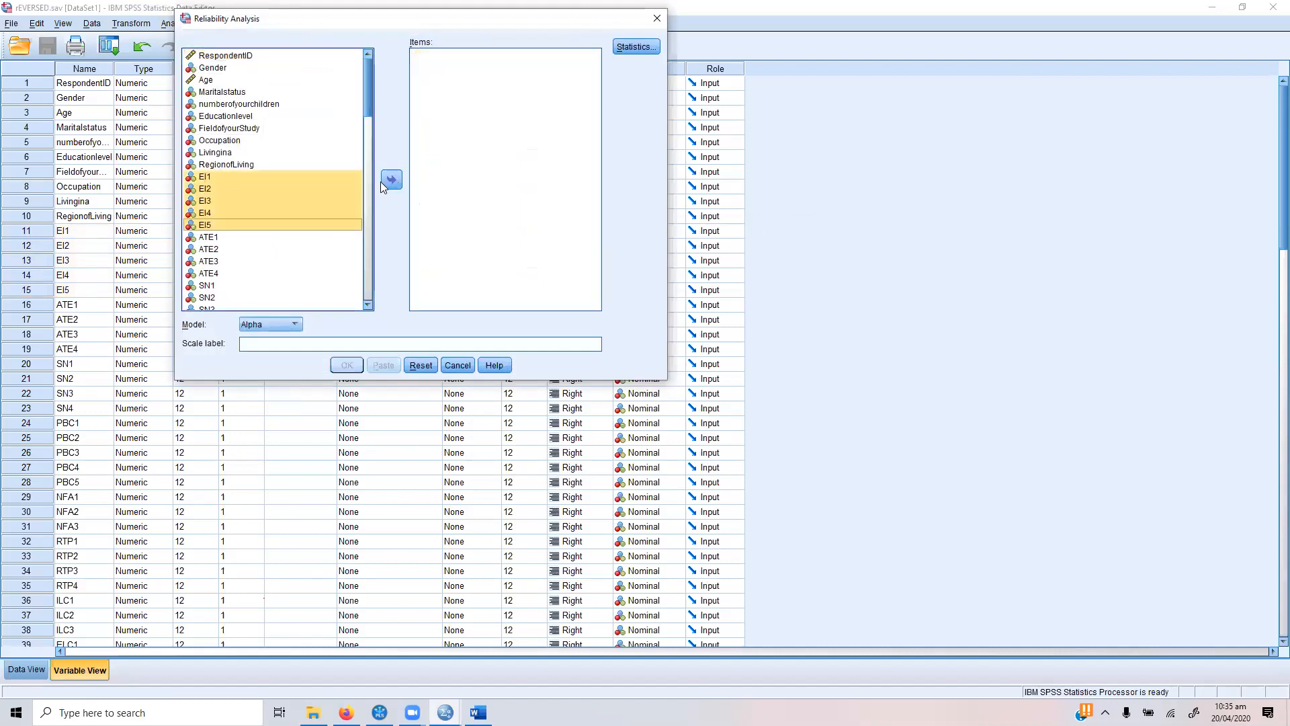
Step: Add ATE1 to ATE4 as the items and run the reliability analysis with the Alpha model
left_click(255, 239)
key("shift+Down")
key("shift+Down")
key("shift+Down")
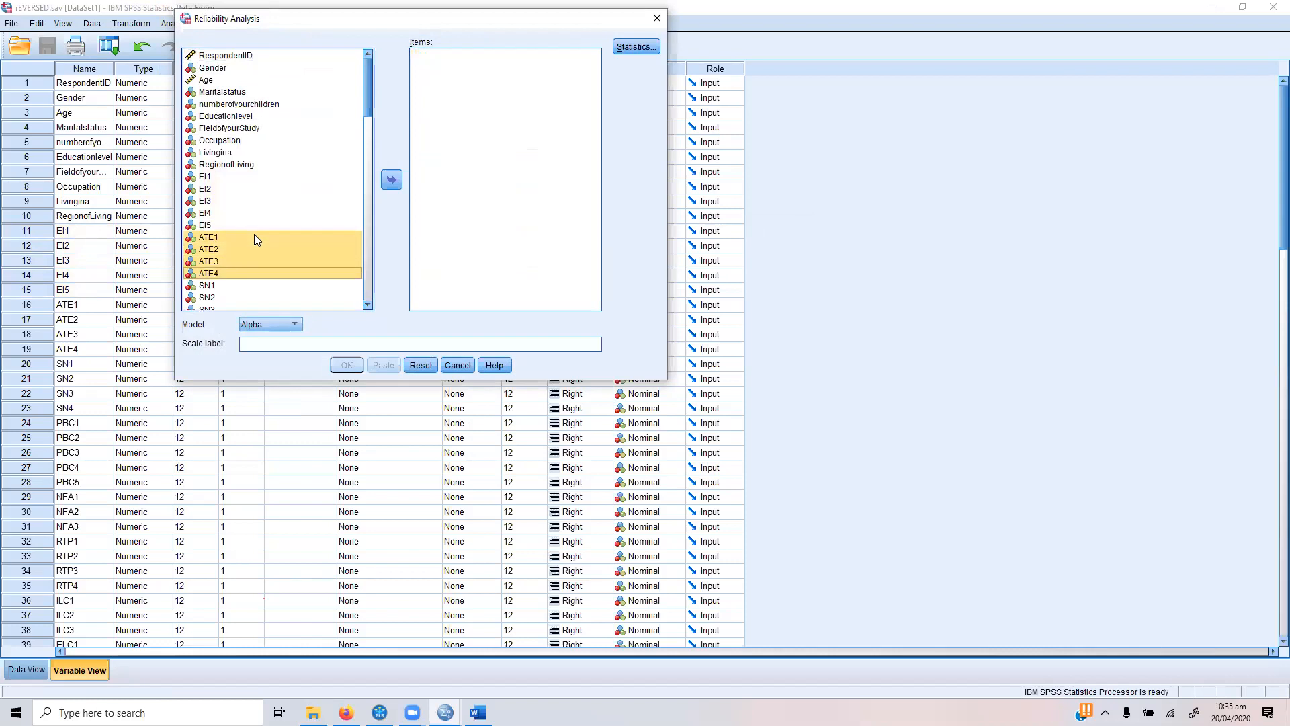
left_click(392, 178)
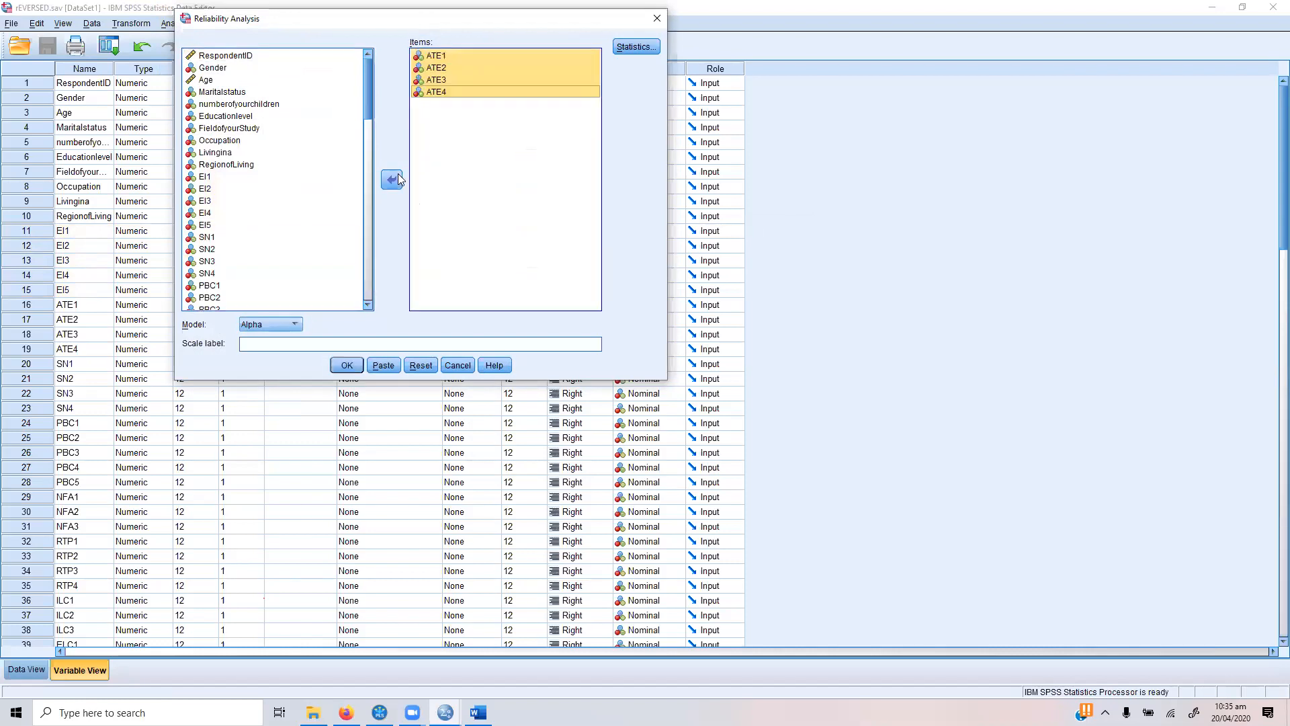
left_click(346, 366)
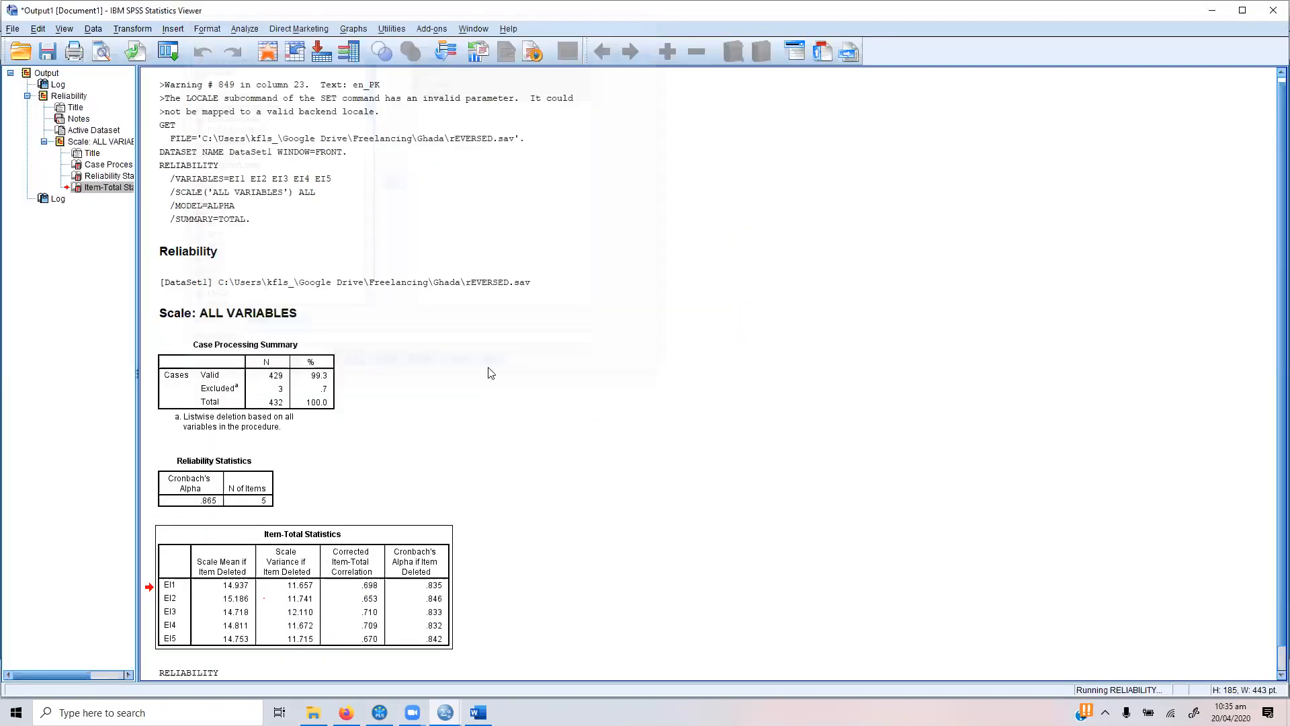
Step: Select the Reliability Statistics and Item-Total Statistics tables of the ATE items in the output for copying
left_click(242, 531)
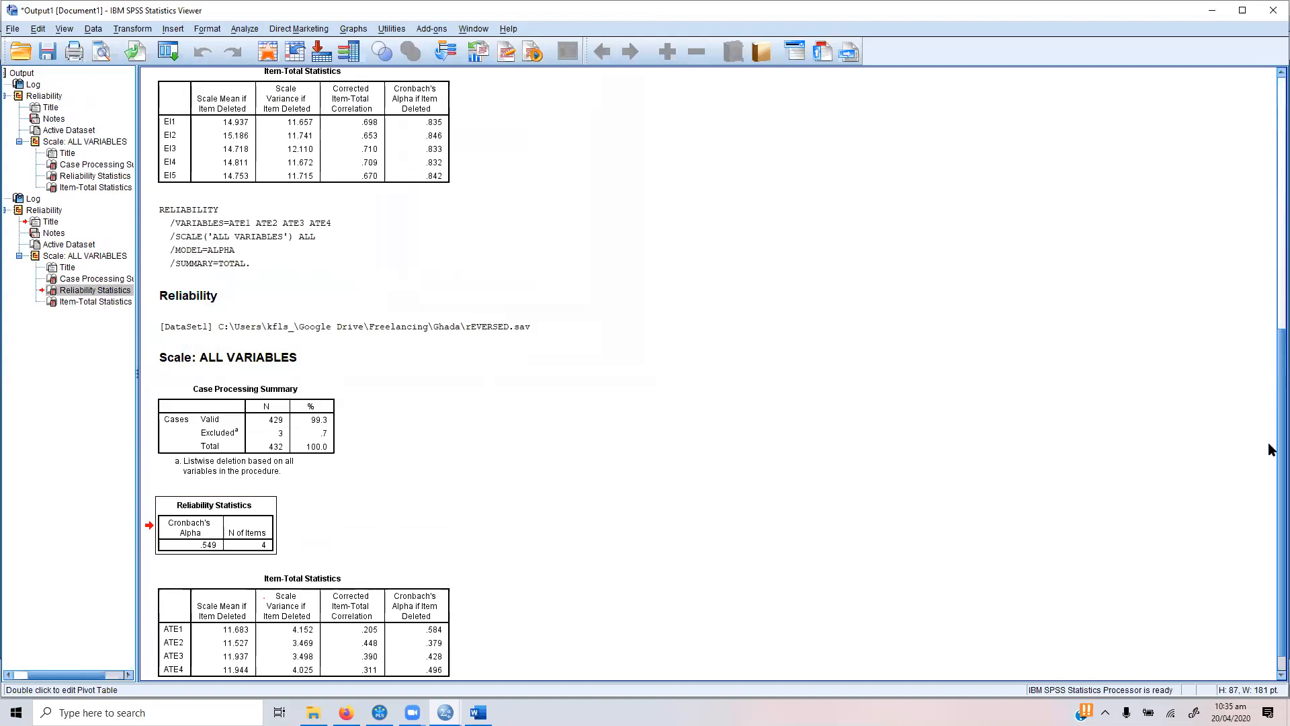
scroll(1273, 471, "down", 1)
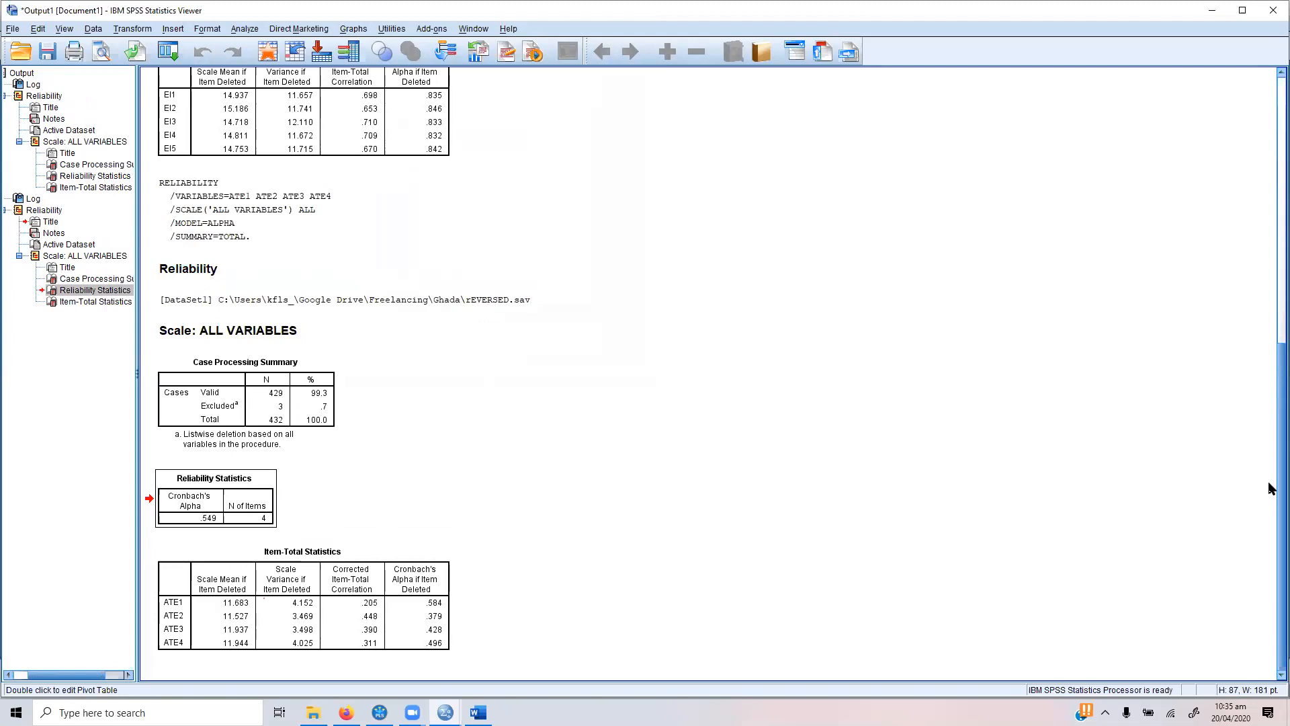
left_click(365, 604)
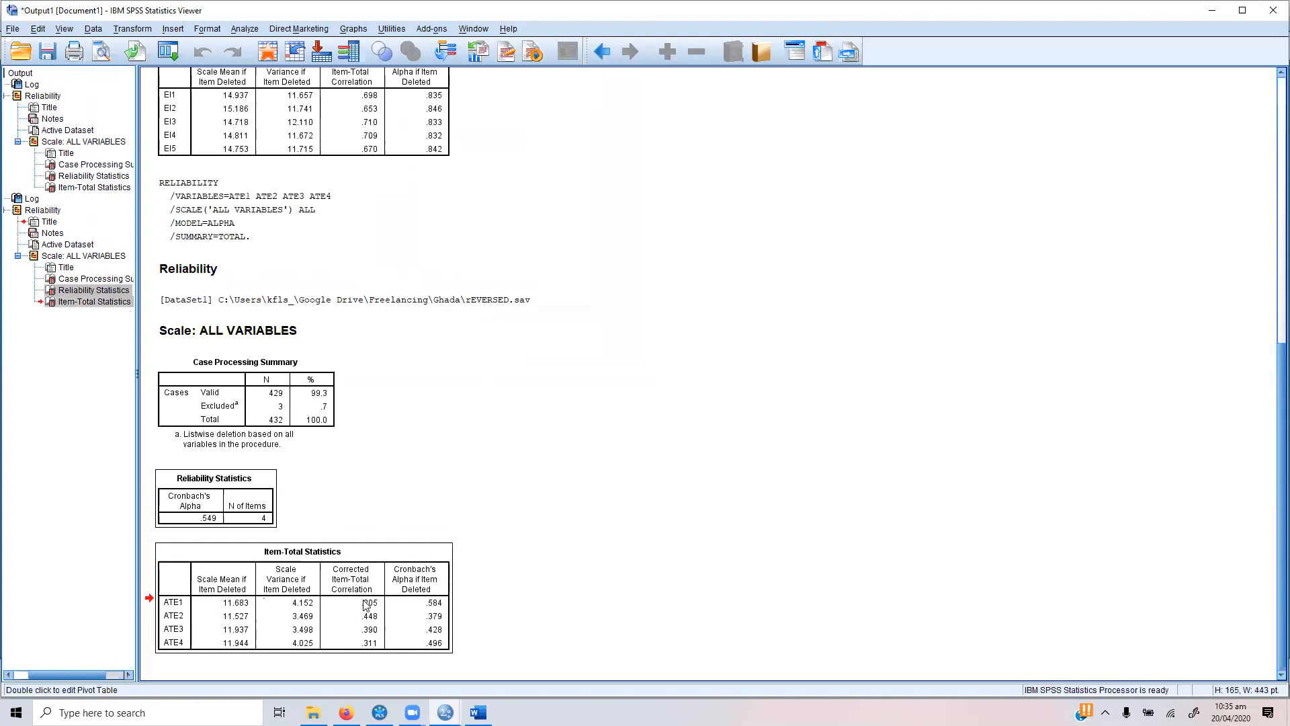
Step: Switch to Word, make blank lines between the summary table and the Item-Total Correlation note, and paste both ATE result tables there
left_click(478, 712)
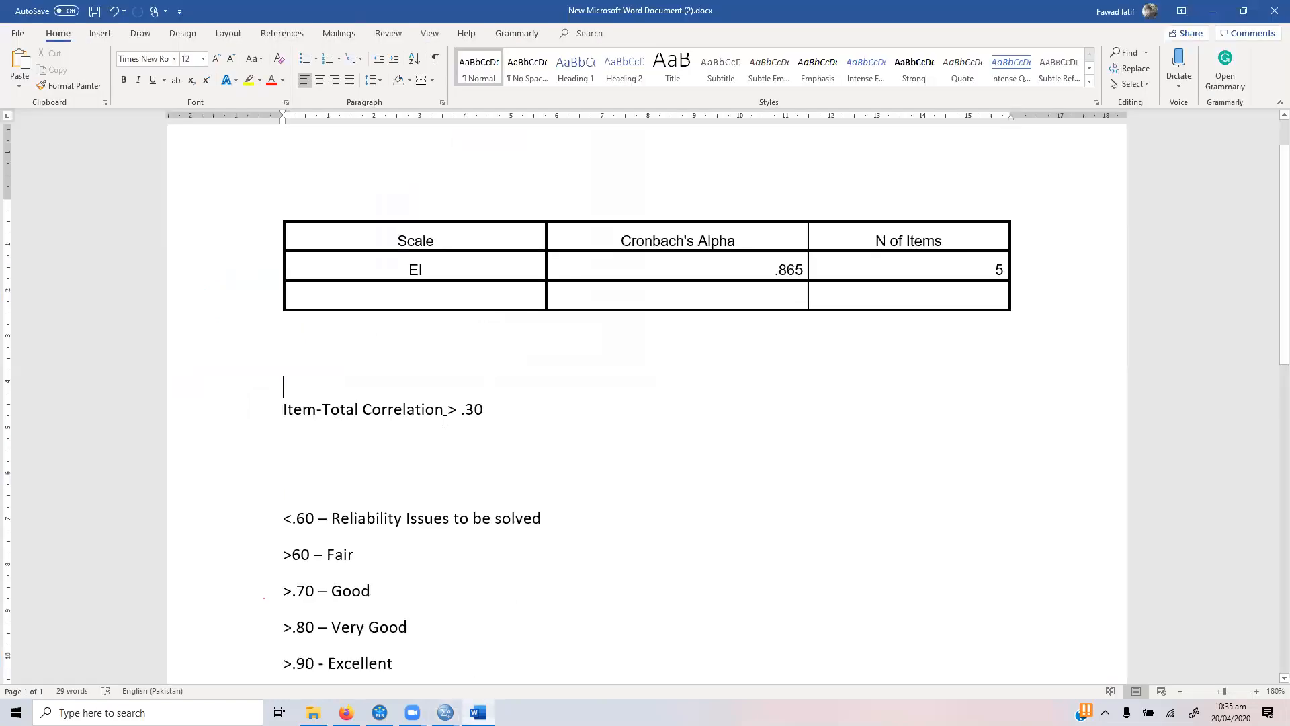
key("Return")
key("Return")
key("Return")
key("Up")
key("Up")
key("Up")
key("Up")
key("Return")
left_click(430, 412)
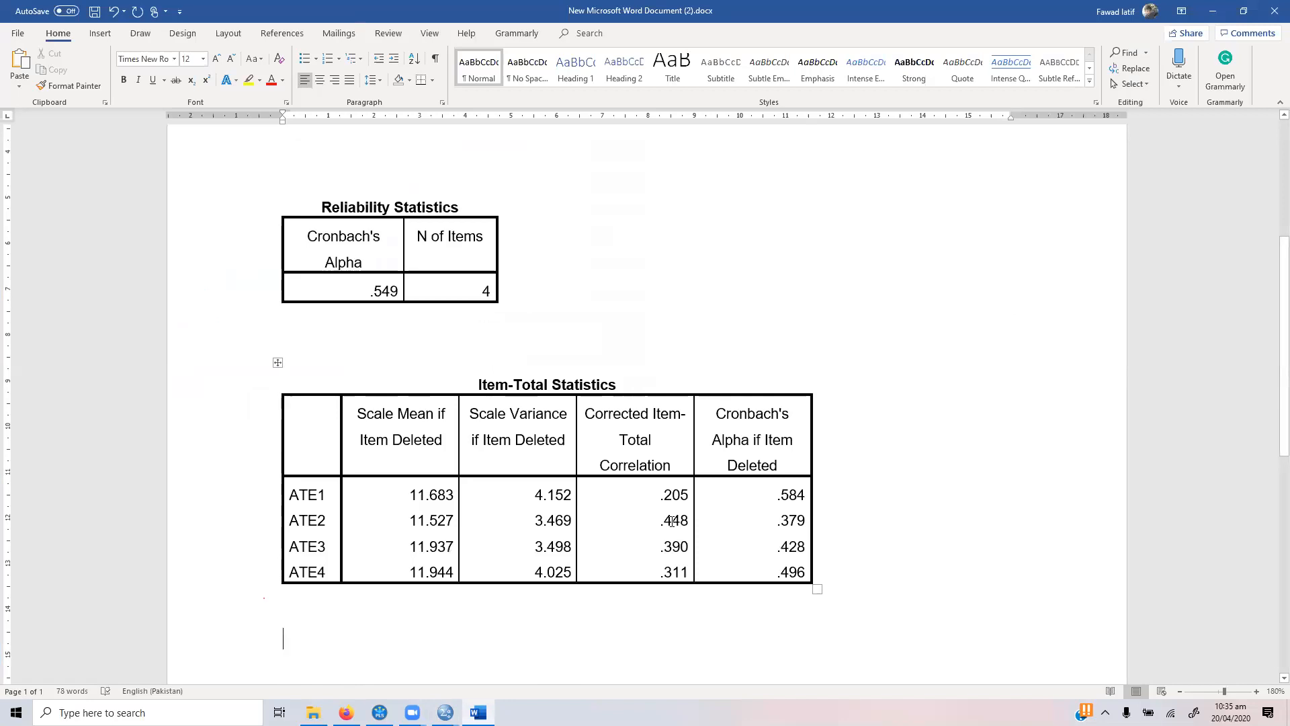
Step: Compare ATE1's Corrected Item-Total Correlation with the other items and its Cronbach's Alpha if Item Deleted with the scale's overall alpha
left_click_drag(658, 497, 659, 546)
left_click(598, 490)
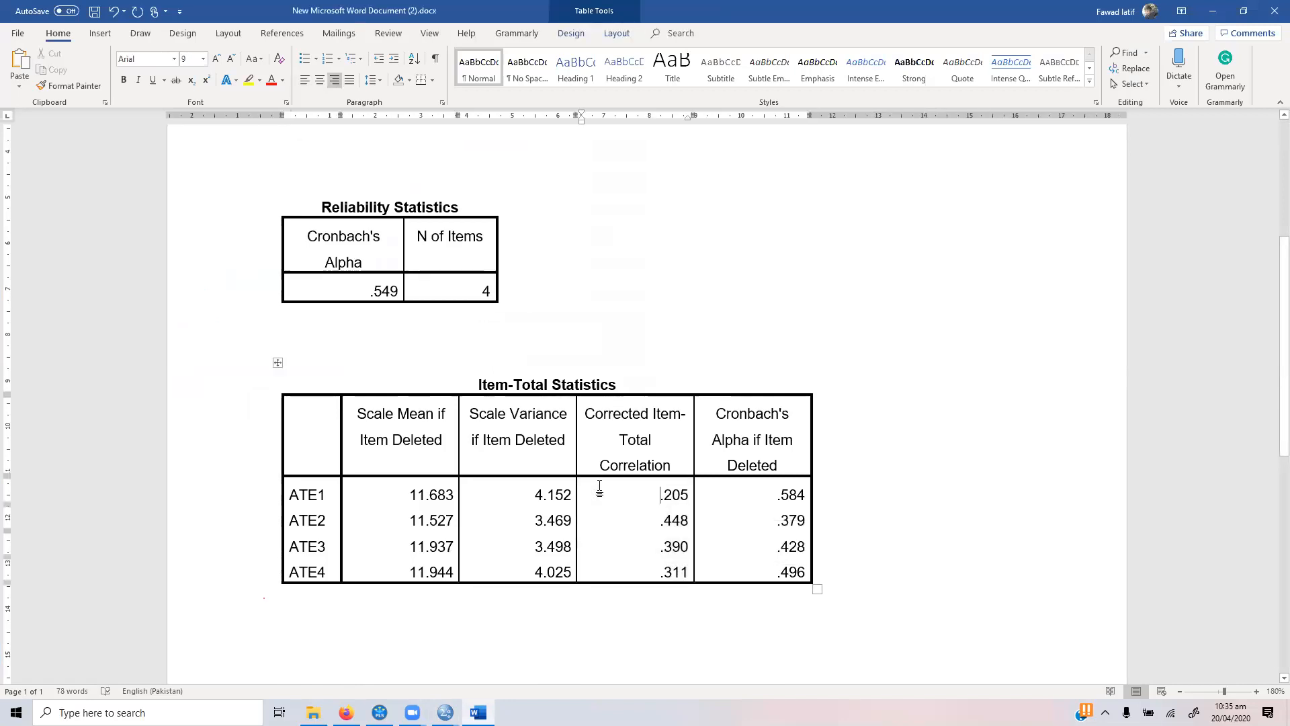
left_click_drag(650, 493, 685, 498)
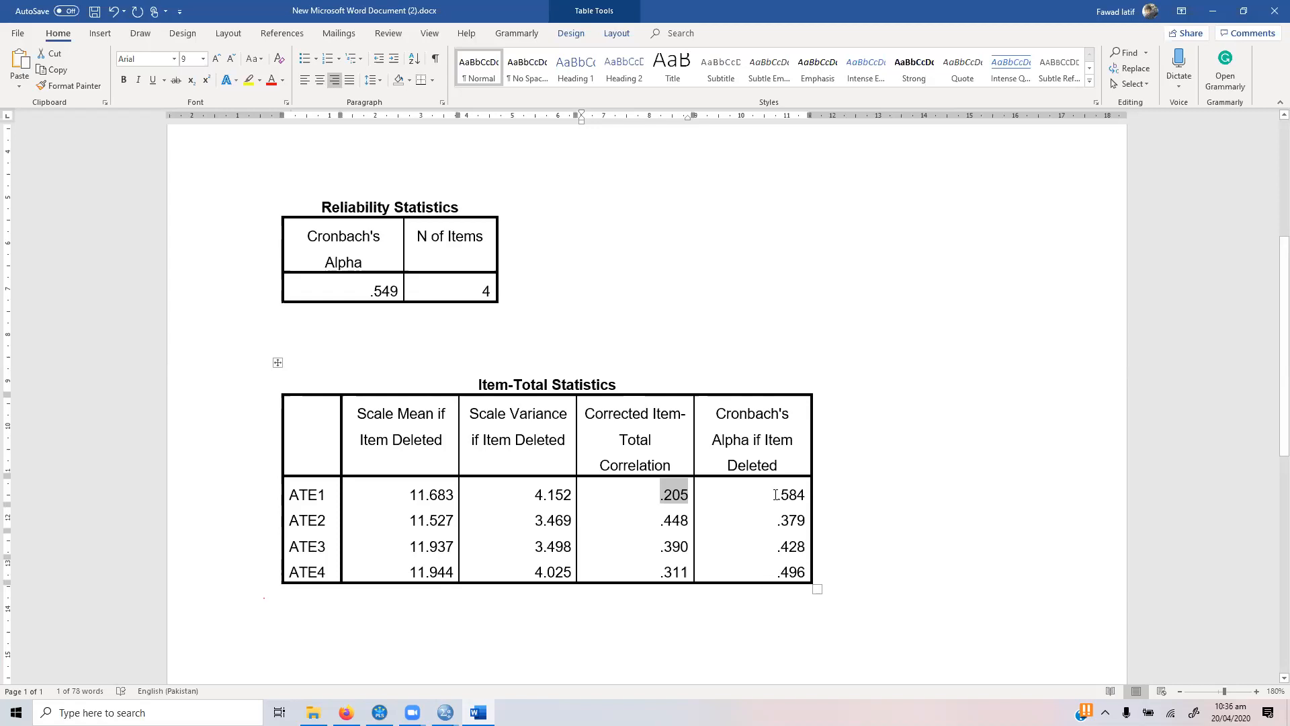
left_click_drag(776, 494, 814, 498)
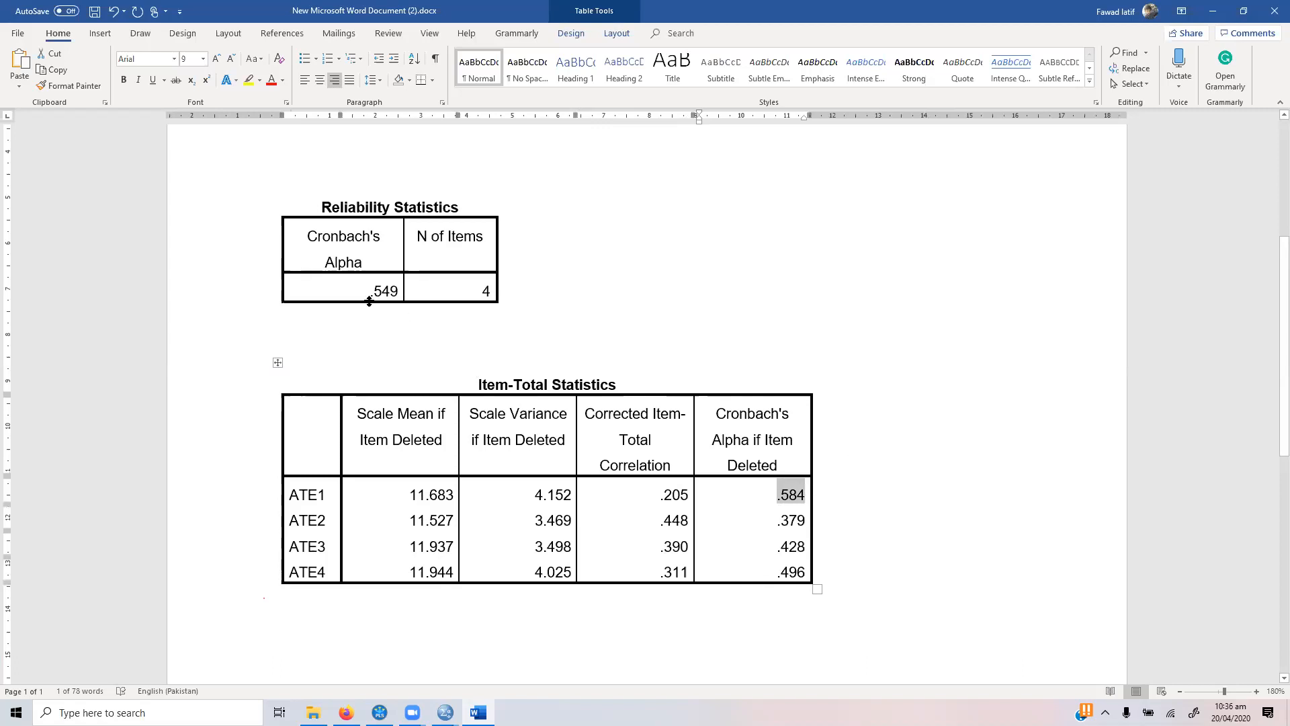
left_click_drag(370, 290, 403, 290)
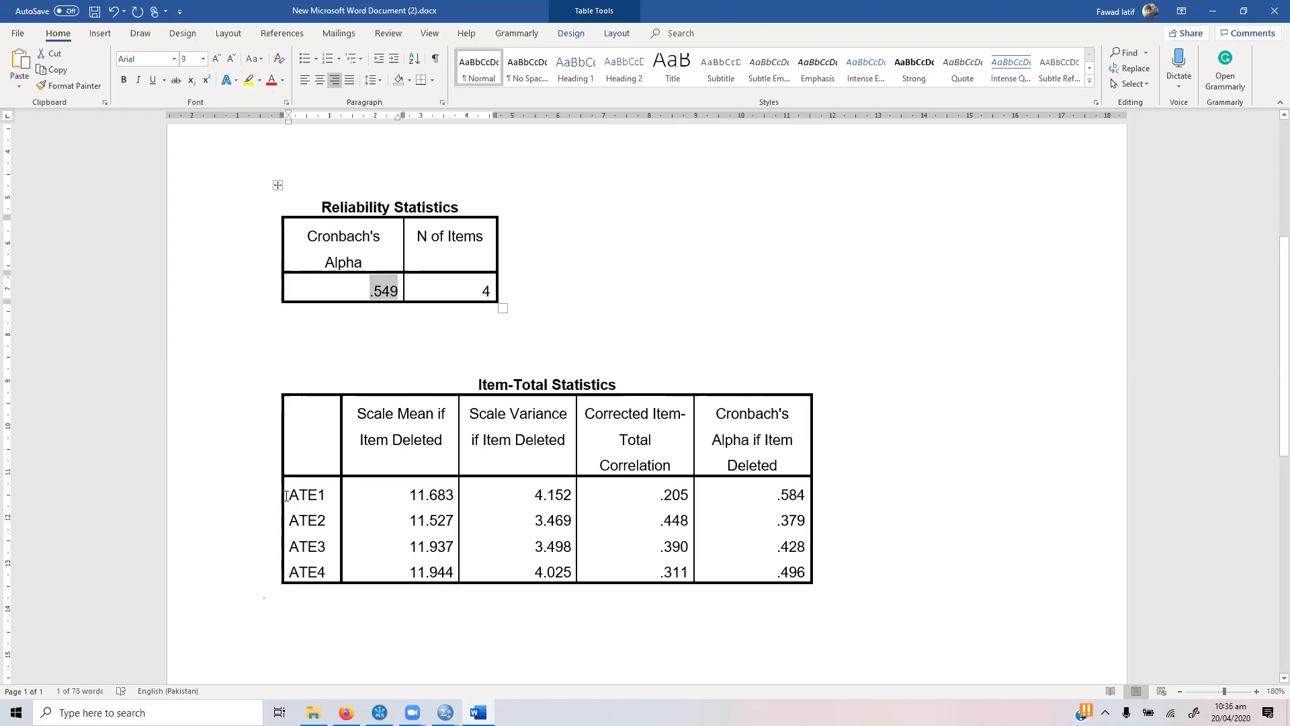
left_click_drag(540, 502, 779, 497)
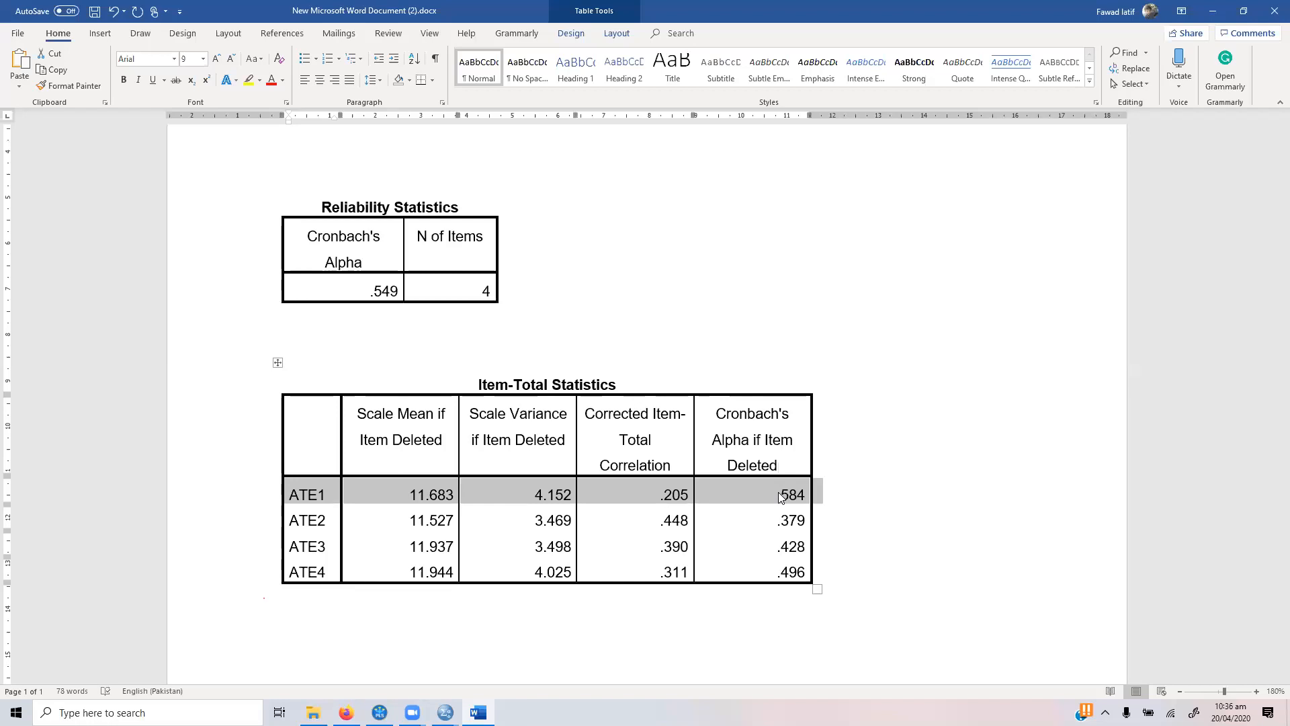
left_click(755, 495)
left_click(769, 485)
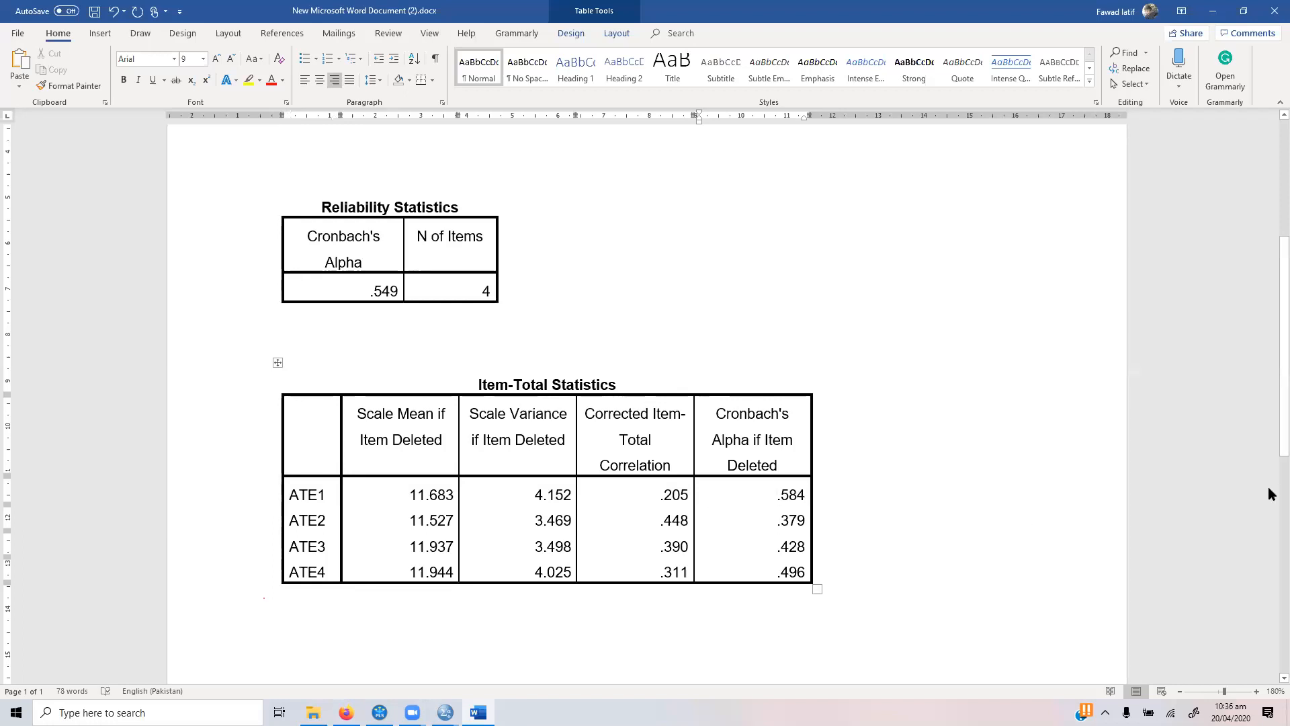
Step: Fill the summary table's empty row with scale ATE, Cronbach's Alpha .584 and 4 items, and add another empty row below
scroll(1268, 421, "up", 3)
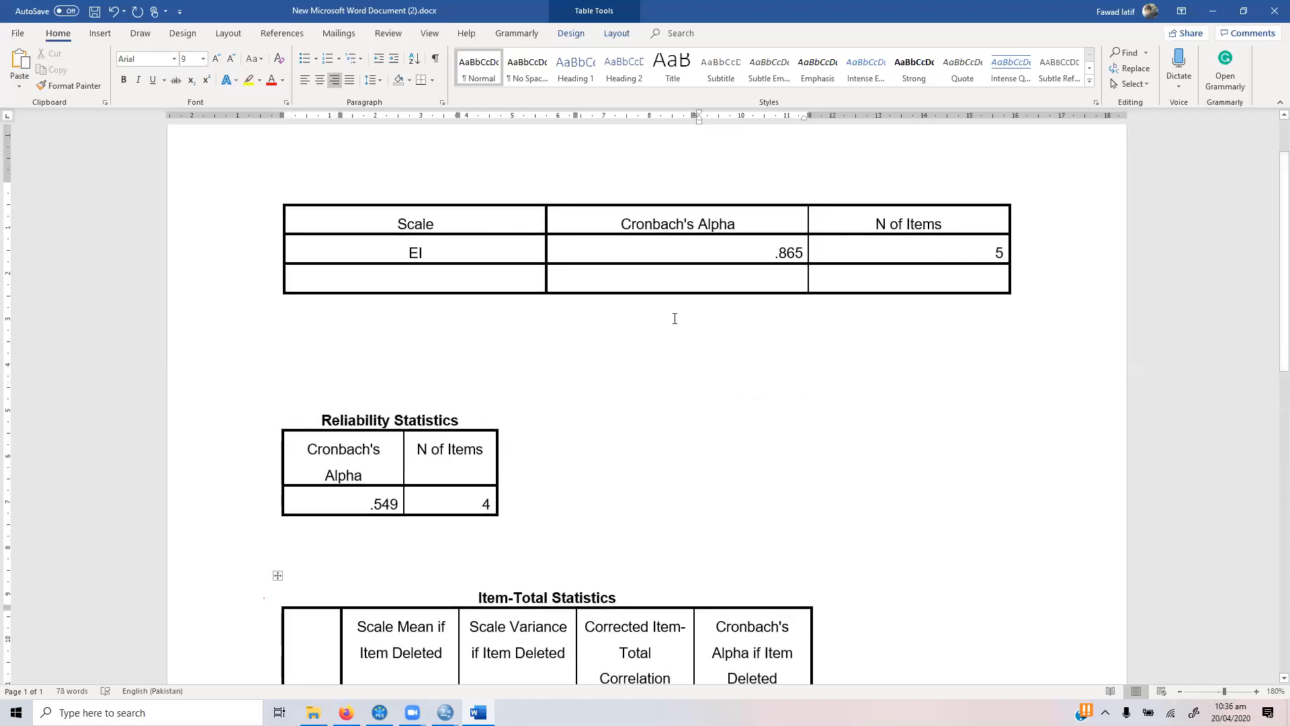
left_click(898, 275)
type("4")
left_click(784, 272)
type(".584")
left_click(476, 281)
type("ATE")
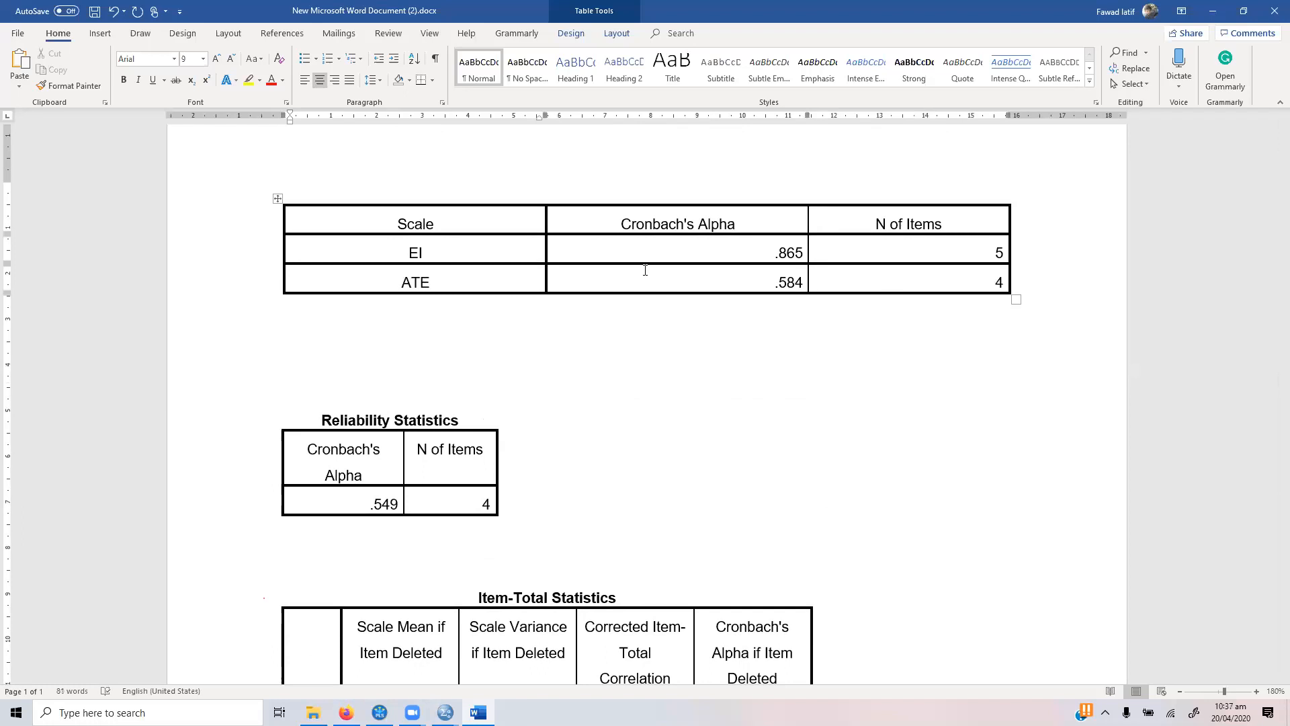
left_click(1026, 280)
key("Return")
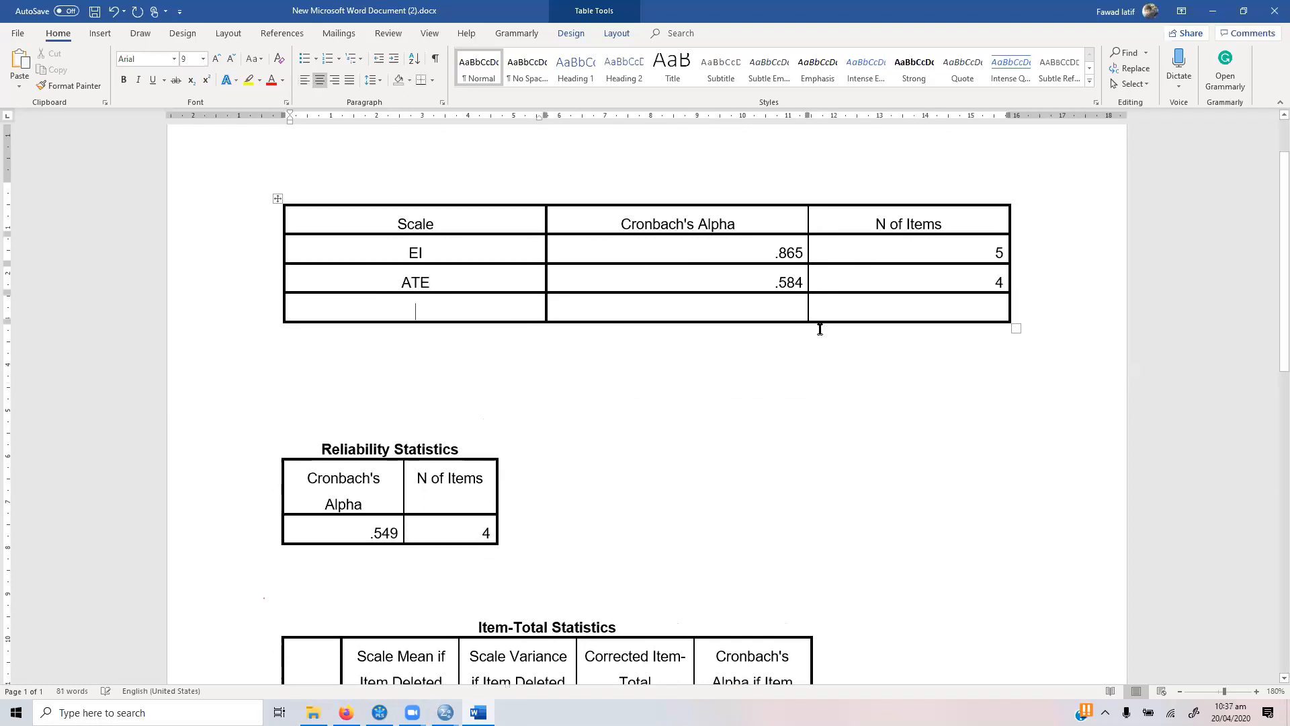
Step: Delete the pasted ATE Reliability Statistics and Item-Total Statistics tables from below the summary table
left_click(528, 404)
key("shift+Down")
key("shift+Down")
key("shift+Down")
key("shift+Down")
key("shift+Down")
key("shift+Down")
key("shift+Down")
key("shift+Down")
key("shift+Down")
key("shift+Down")
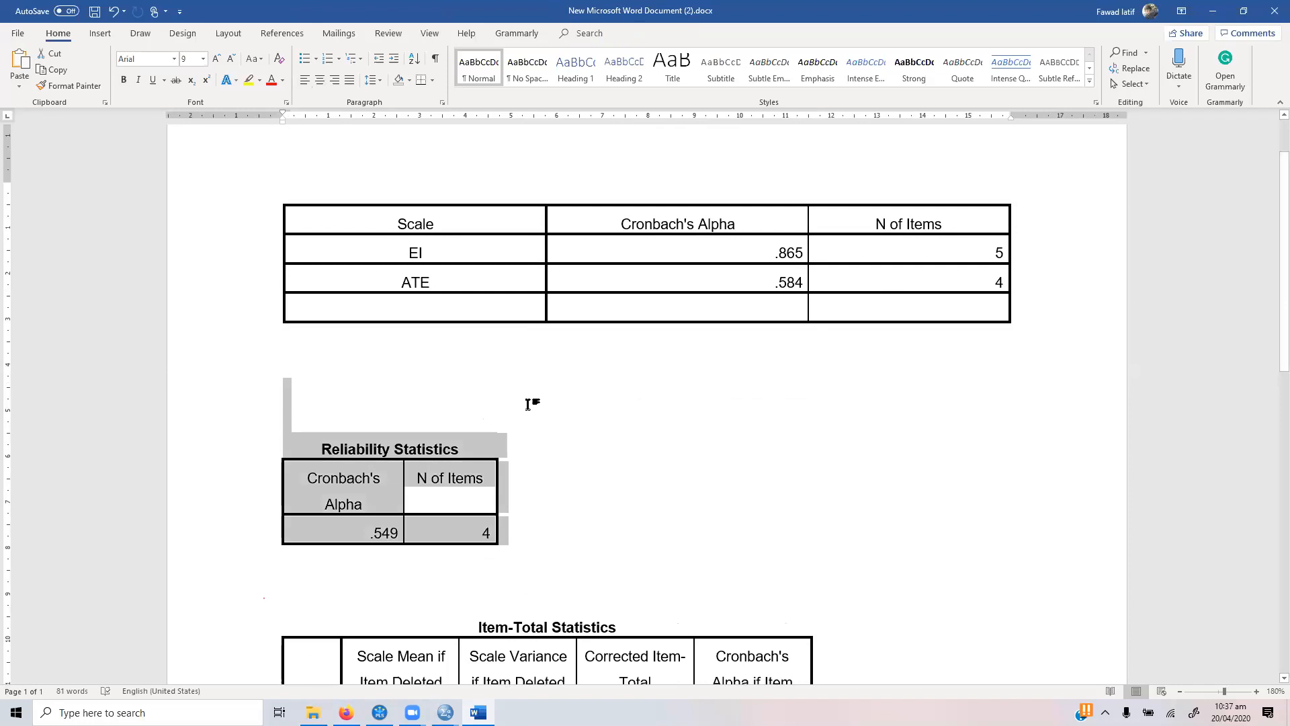
key("shift+Down")
key("shift+Down")
key("Delete")
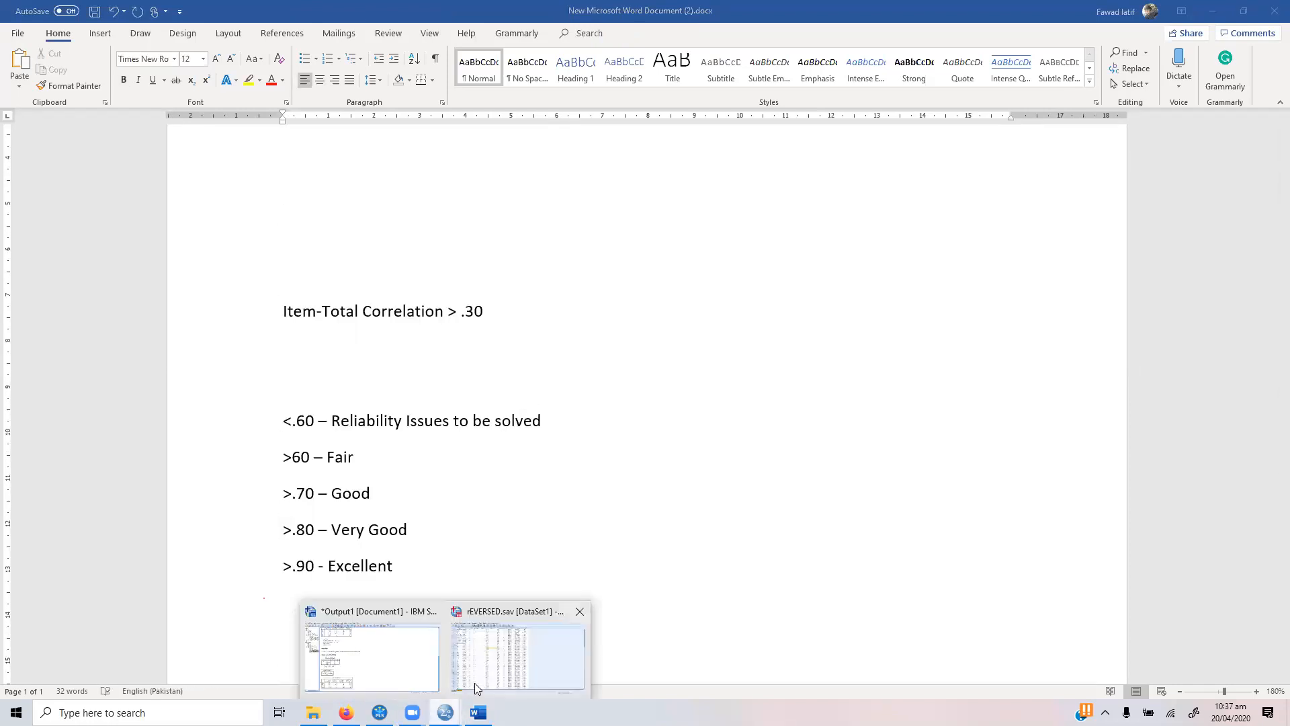
Step: Switch to the SPSS Data Editor, reopen Reliability Analysis and remove ATE1 to ATE4 from the analysed items
left_click(514, 645)
left_click(174, 24)
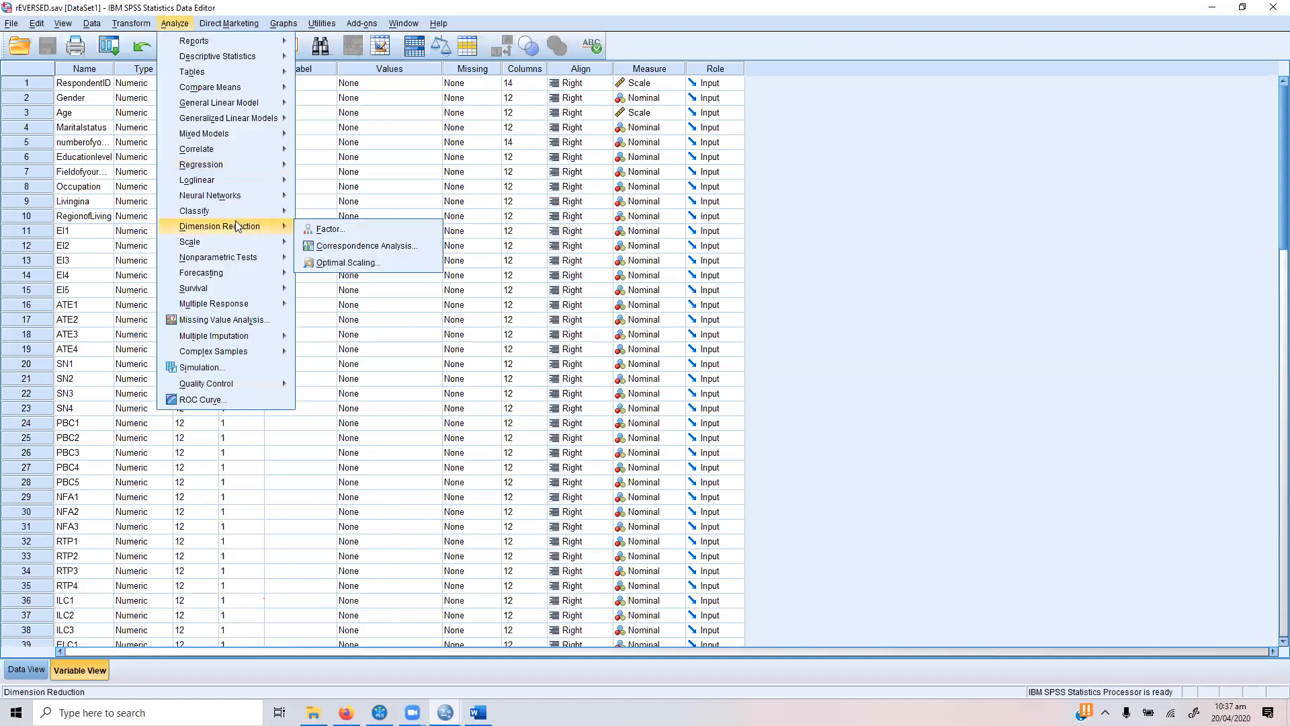
mouse_move(234, 239)
left_click(350, 245)
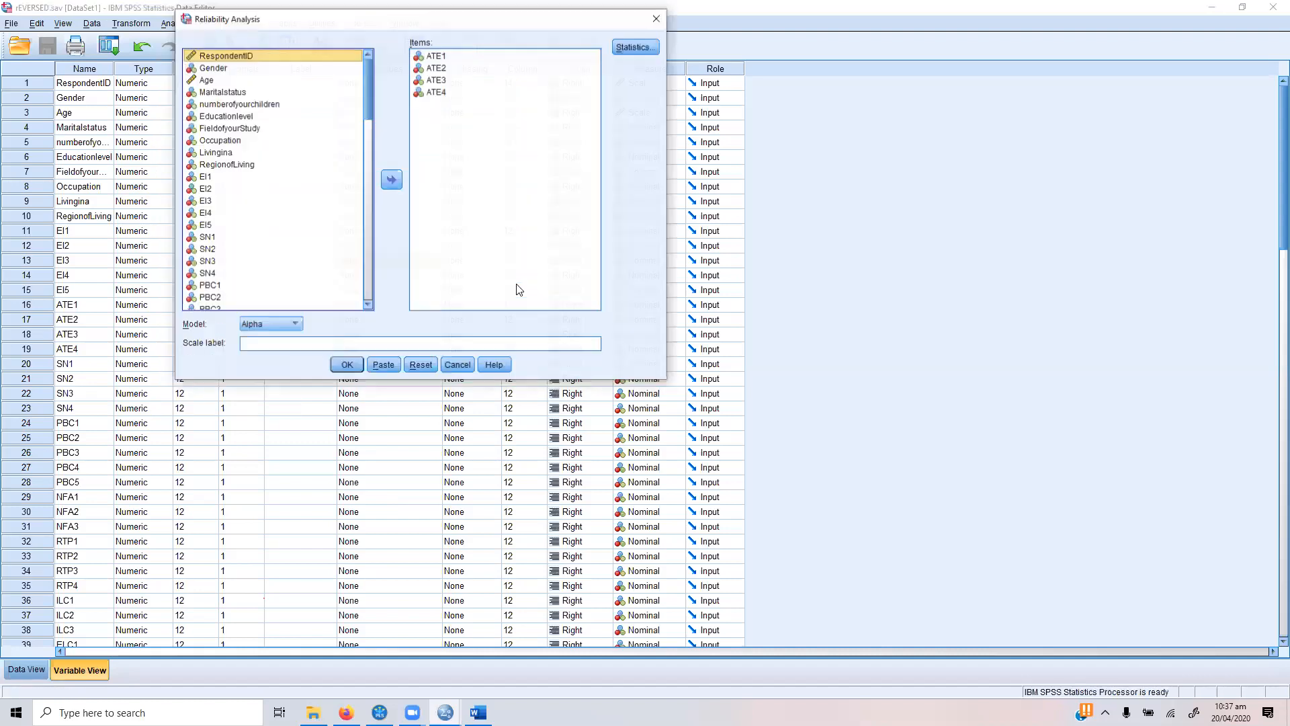
left_click(435, 56)
left_click(436, 92, "shift")
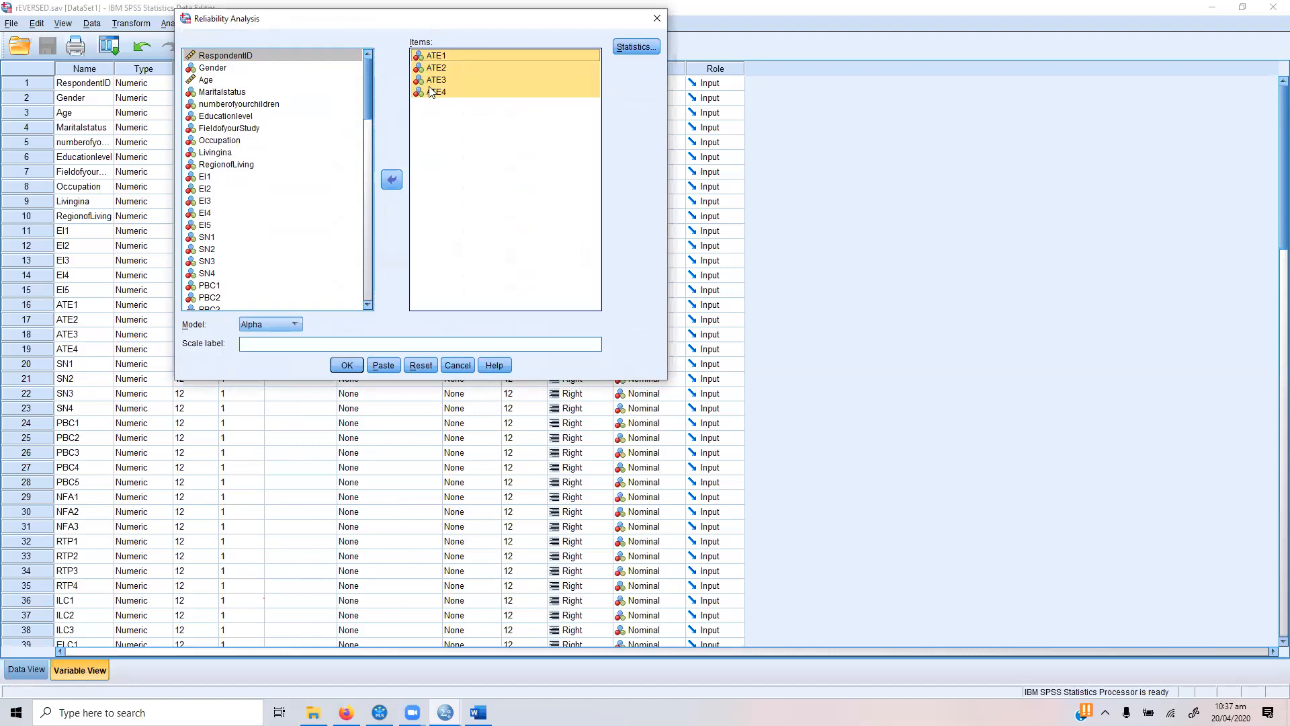
left_click(391, 179)
Step: Add SN1, SN2, SN3 and SN4 as the items and run the reliability analysis with the Alpha model
left_click(246, 286)
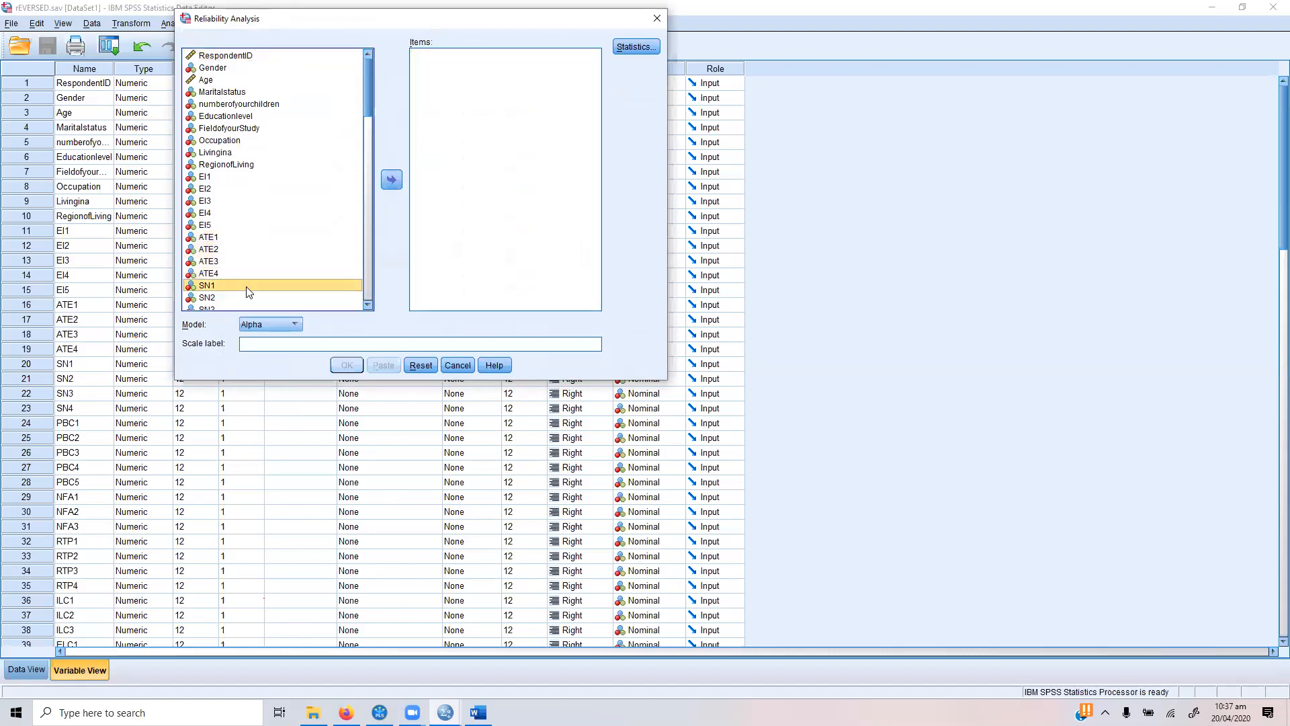
key("shift+Down")
key("shift+Down")
key("shift+Down")
key("shift+Down")
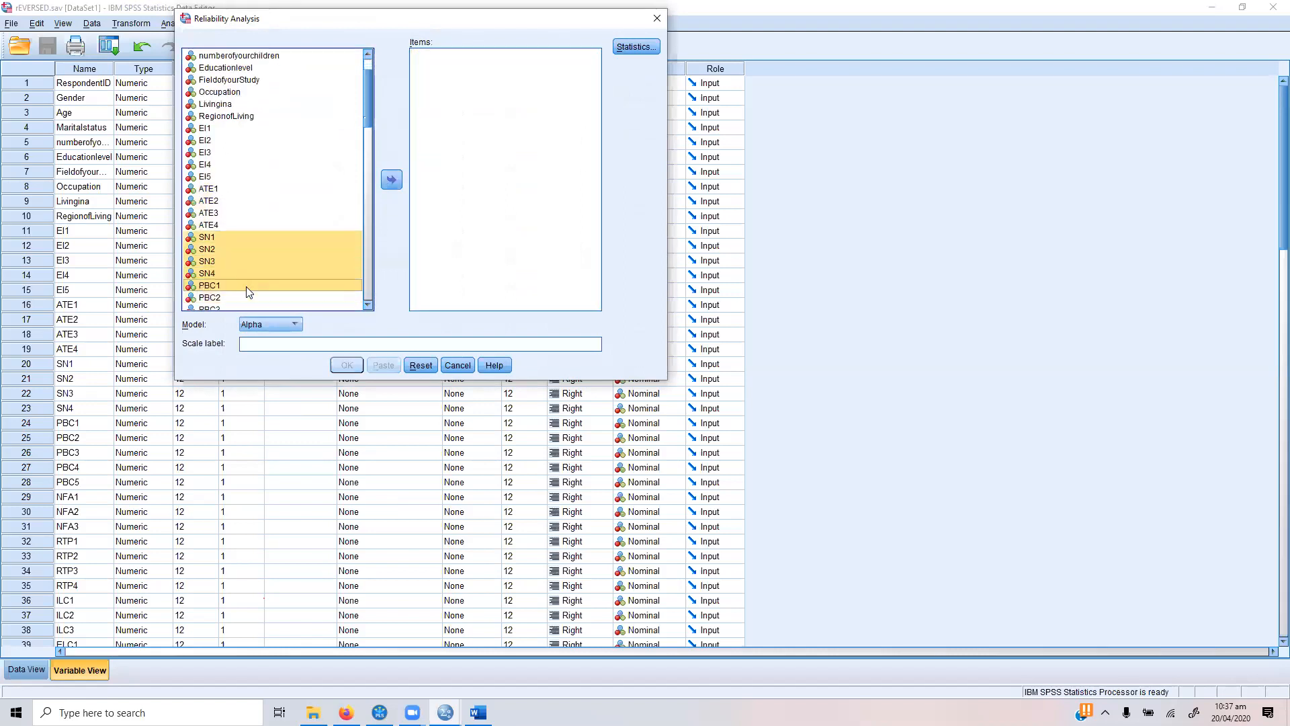
key("shift+Up")
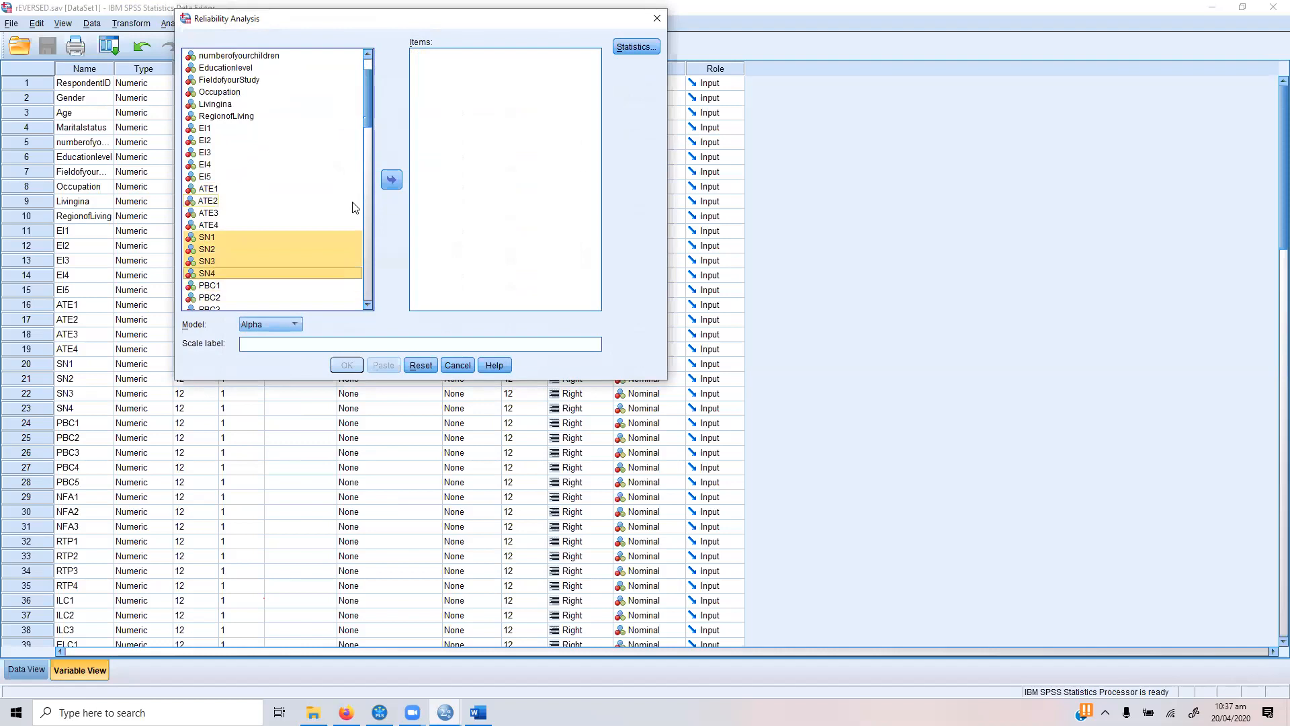
left_click(390, 180)
left_click(352, 365)
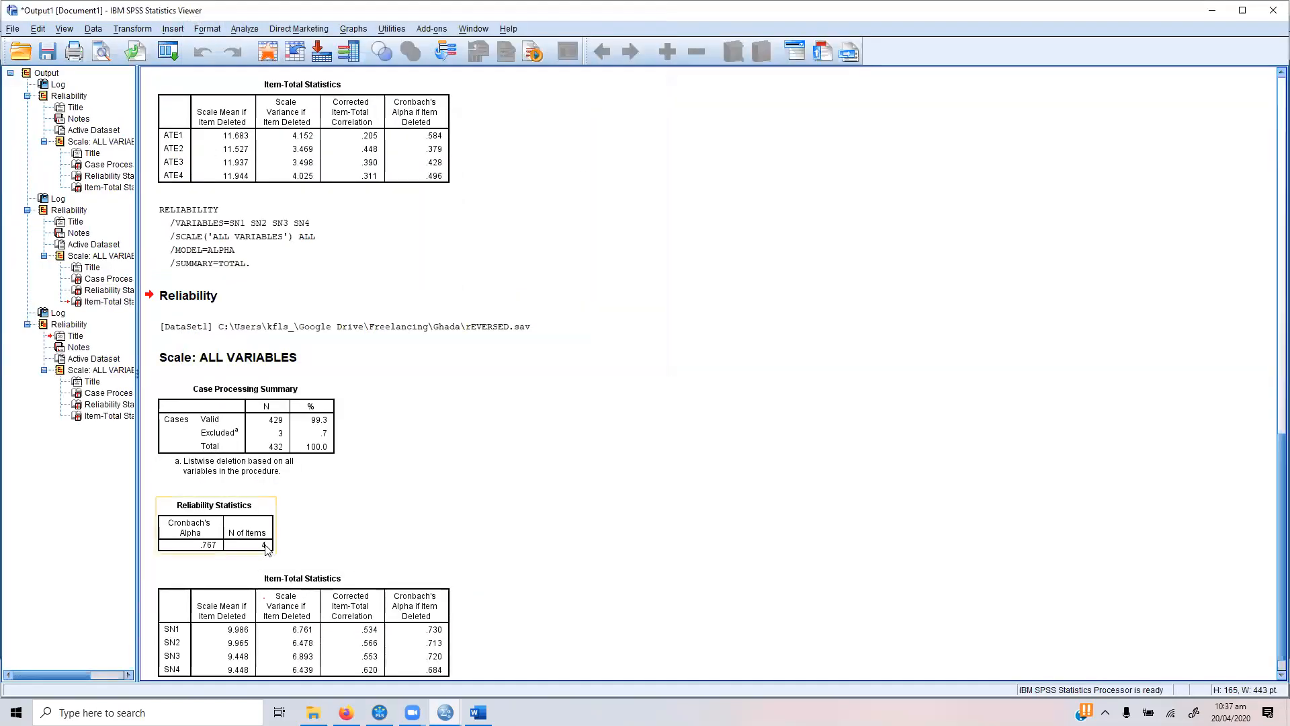
Step: Switch to Word and fill the summary table's empty row with scale SN, Cronbach's Alpha .730 and 4 items
double_click(436, 658)
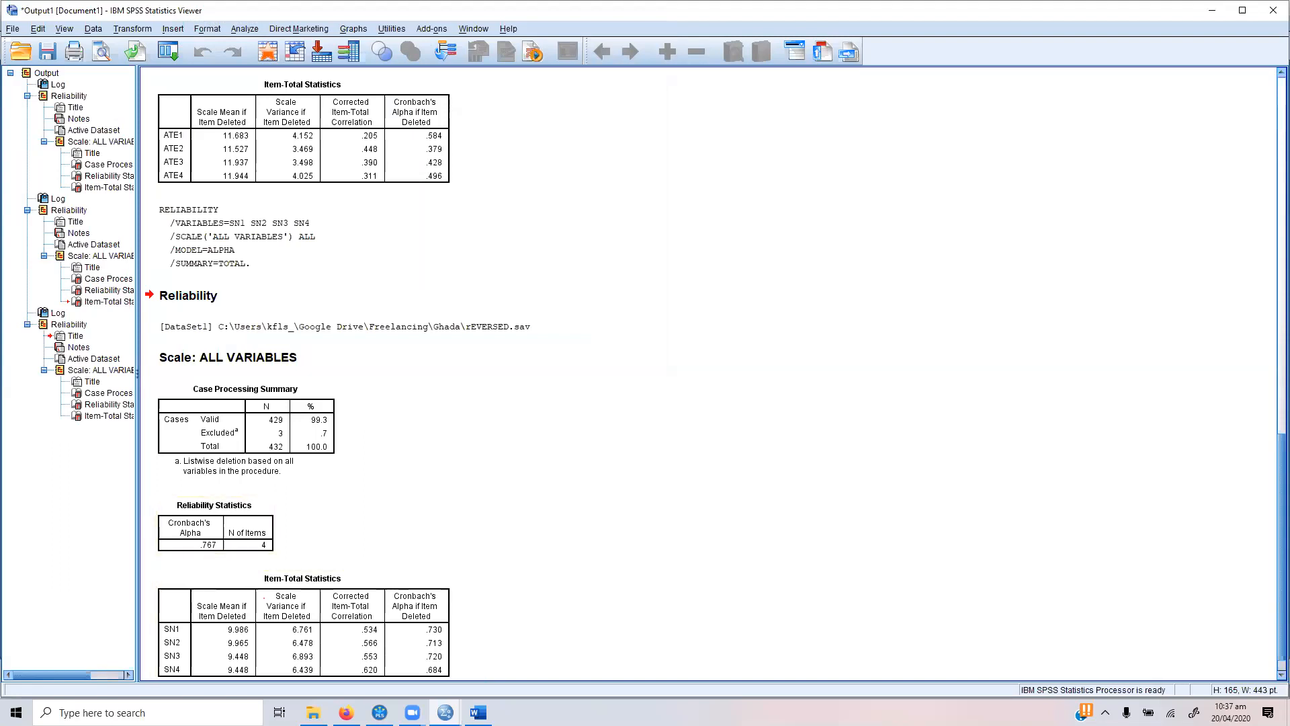
key("alt+Tab")
key("ctrl+v")
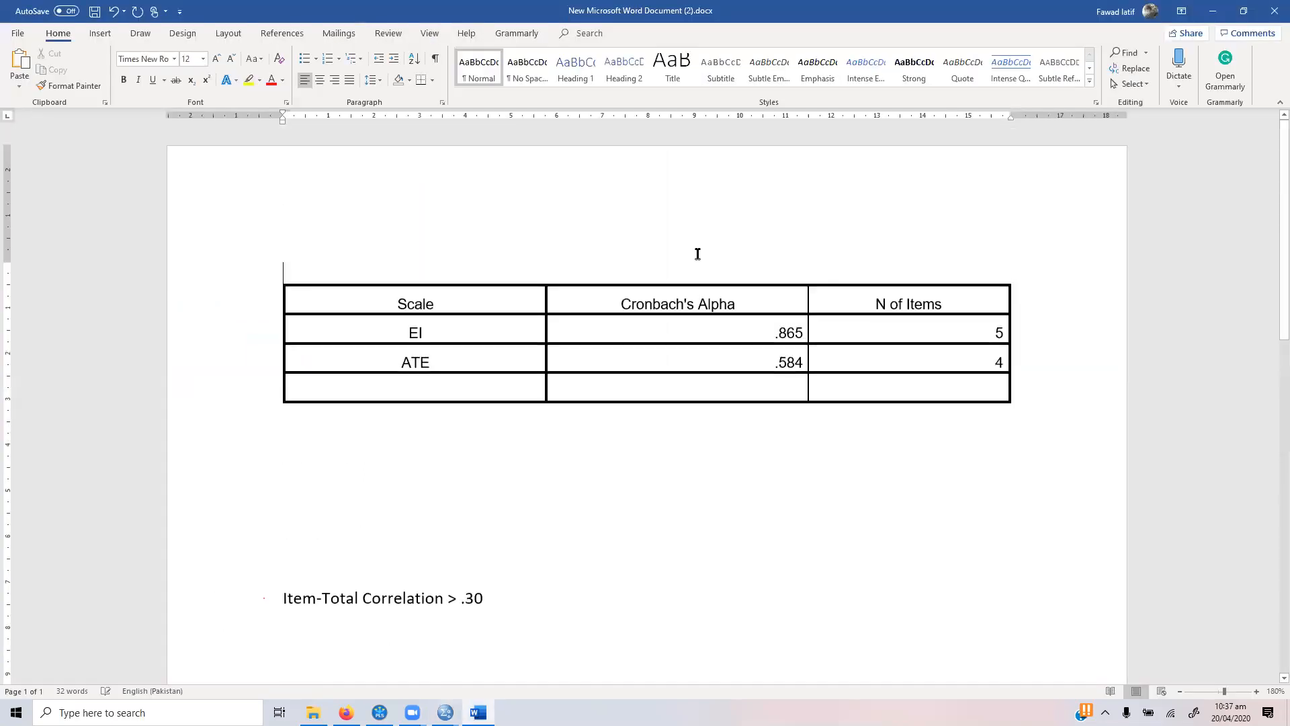
left_click(467, 384)
type("SN")
key("Tab")
type(".730")
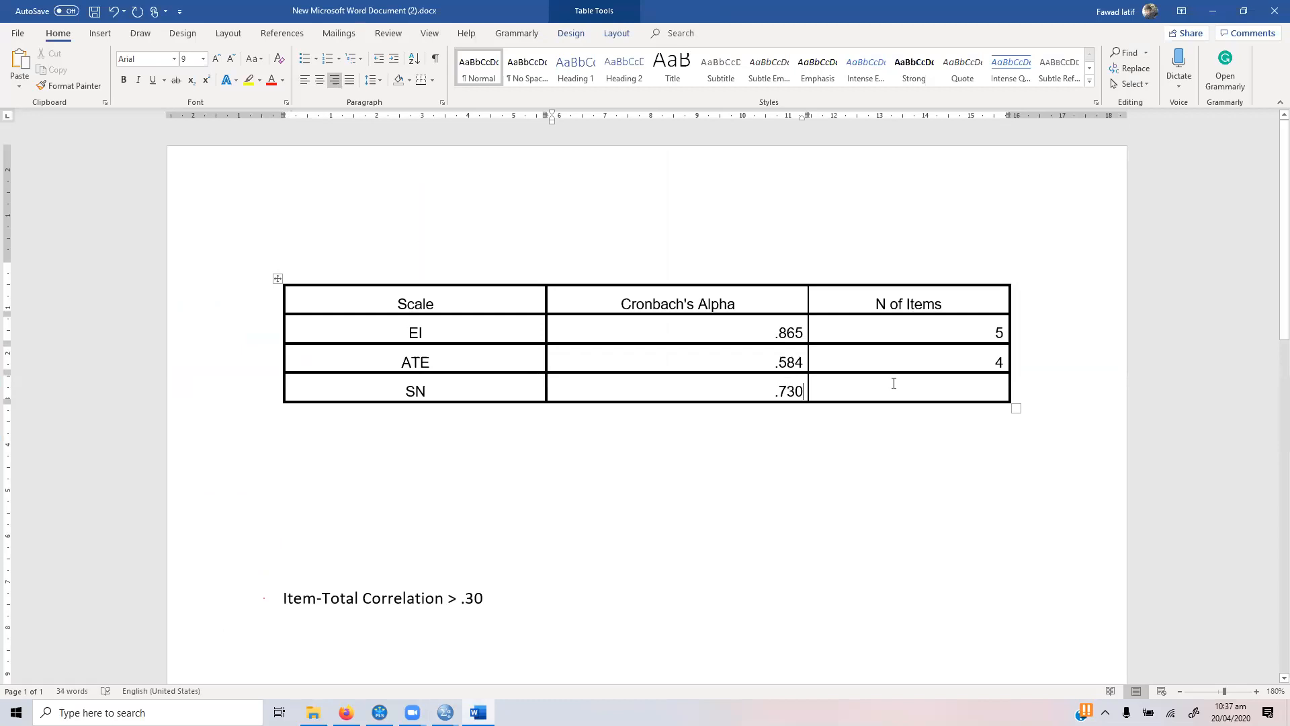
left_click(946, 388)
type("4")
Step: Check the SN scale's overall alpha in the SPSS output and correct its Cronbach's Alpha in the Word table to .767
mouse_move(445, 712)
left_click(376, 644)
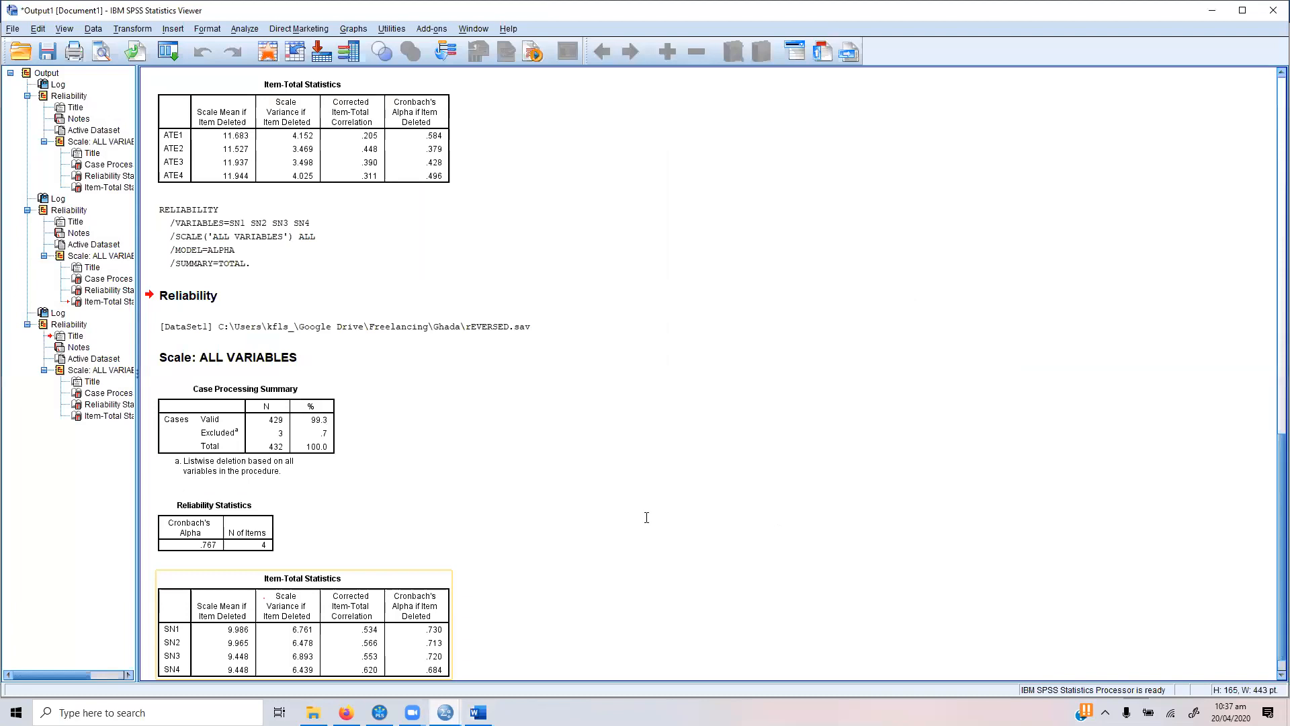
key("alt+Tab")
left_click_drag(798, 392, 788, 393)
type("67")
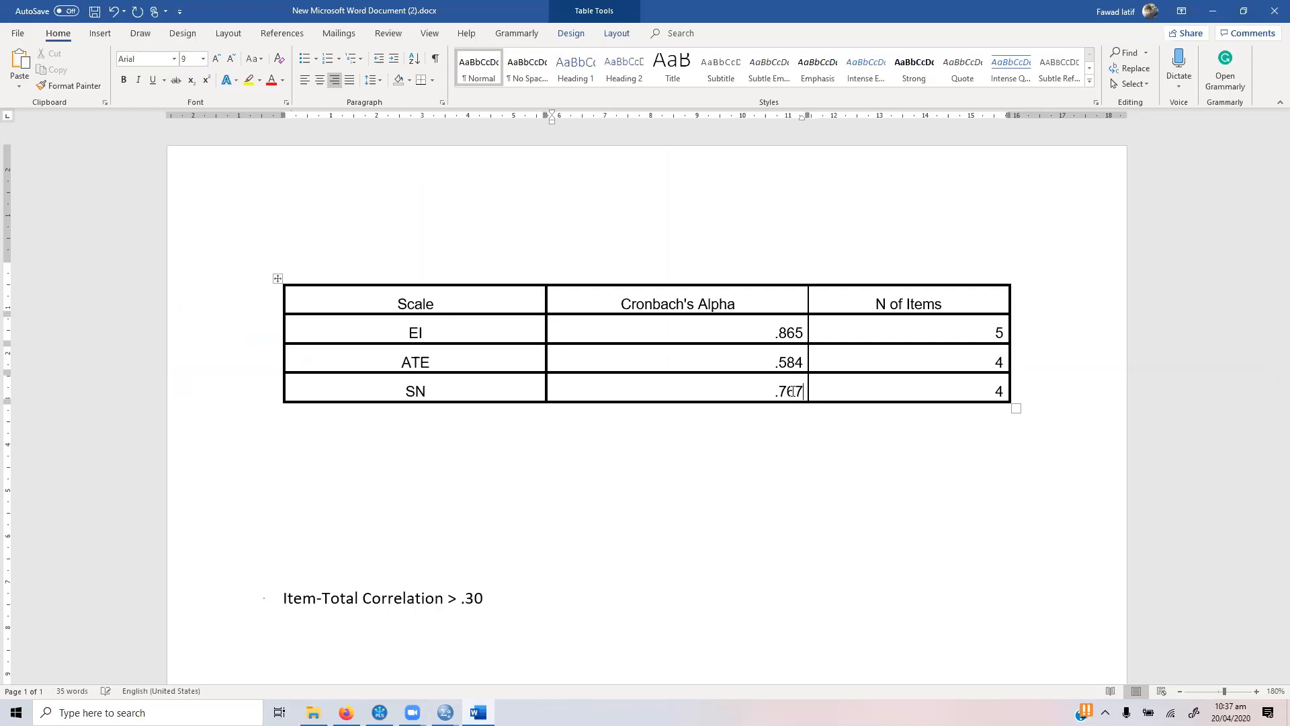
Step: Move the summary table a few lines lower on the page and centre its Cronbach's Alpha and N of Items columns
left_click(275, 279)
key("ctrl+x")
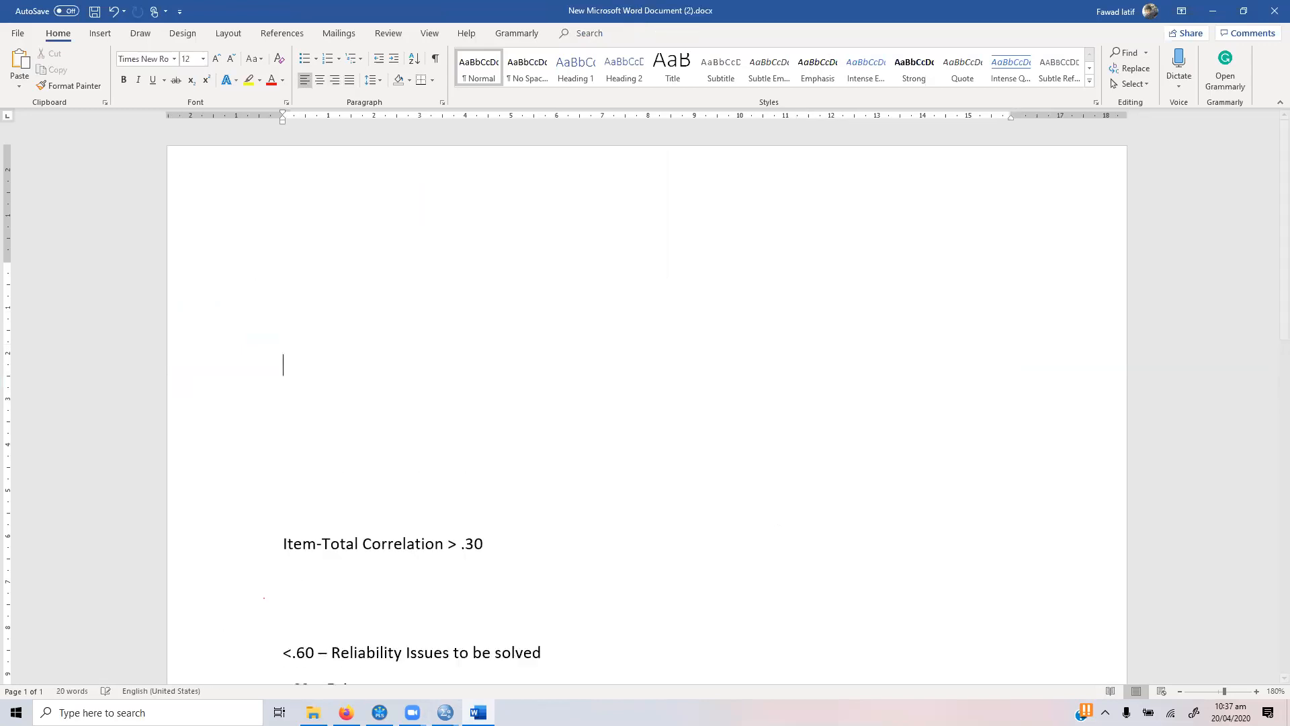
key("ctrl+v")
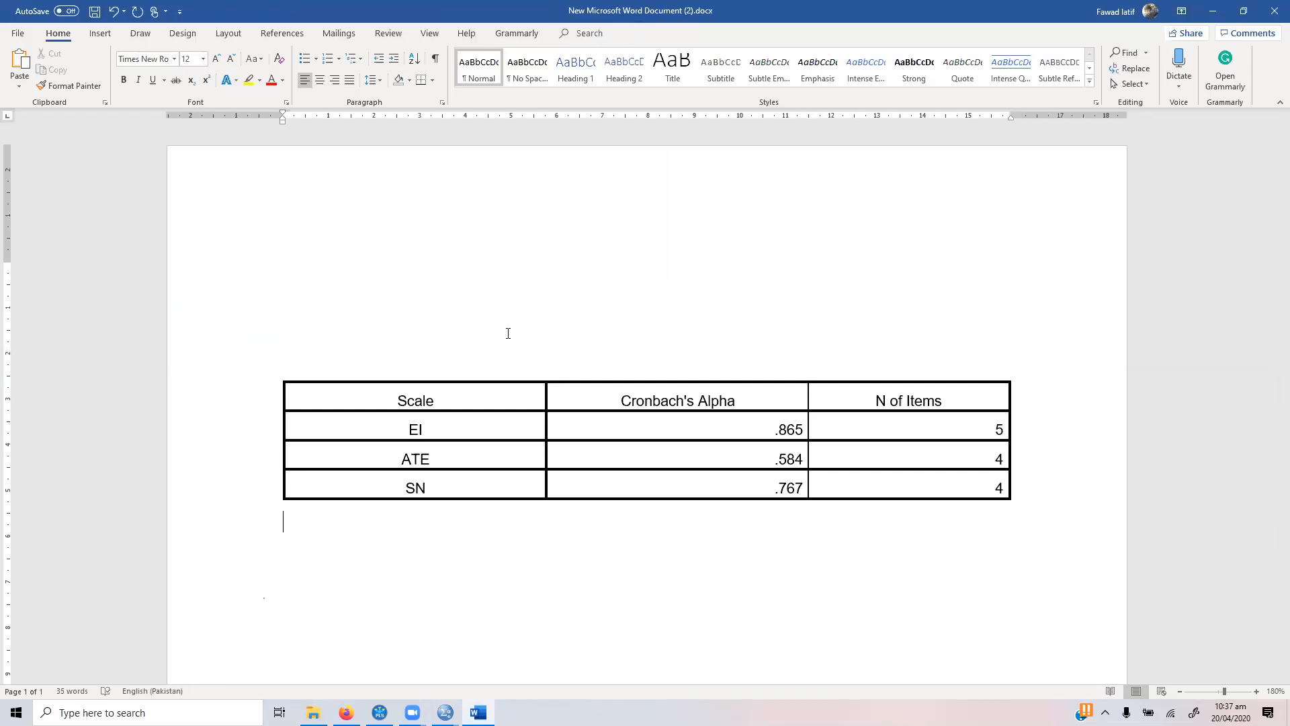
left_click_drag(605, 380, 907, 381)
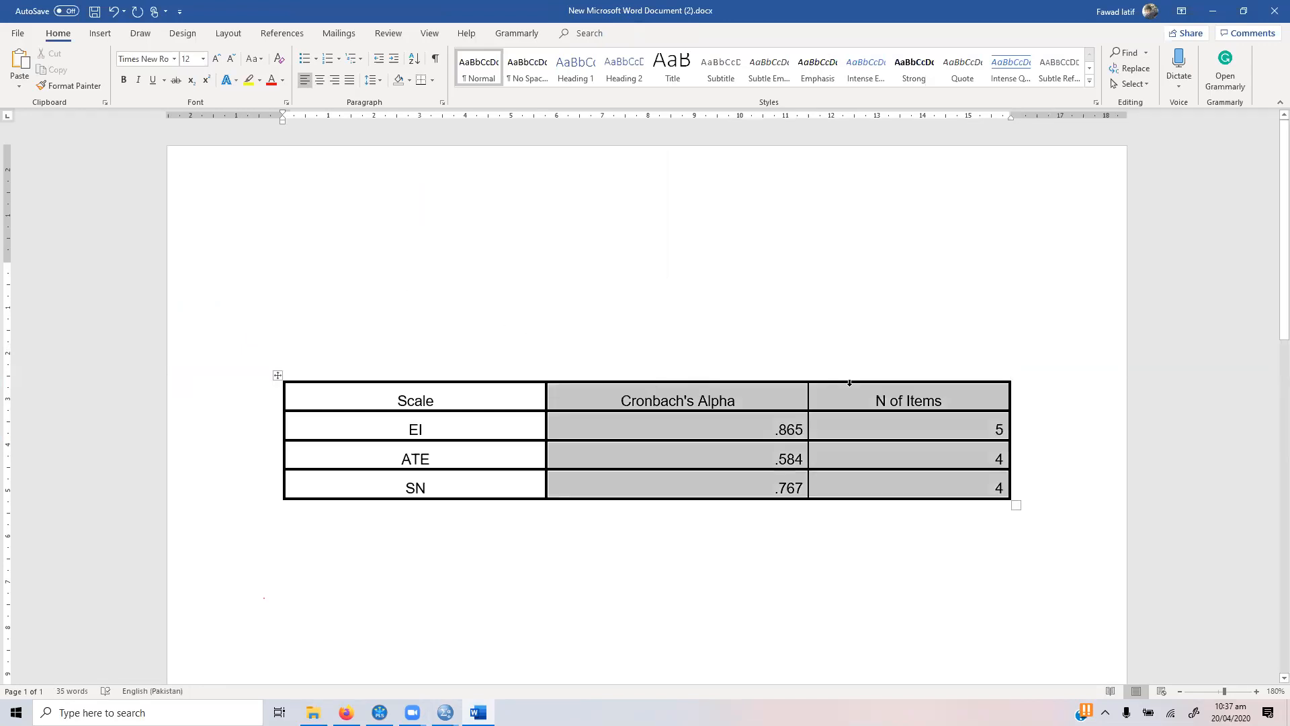
left_click(320, 79)
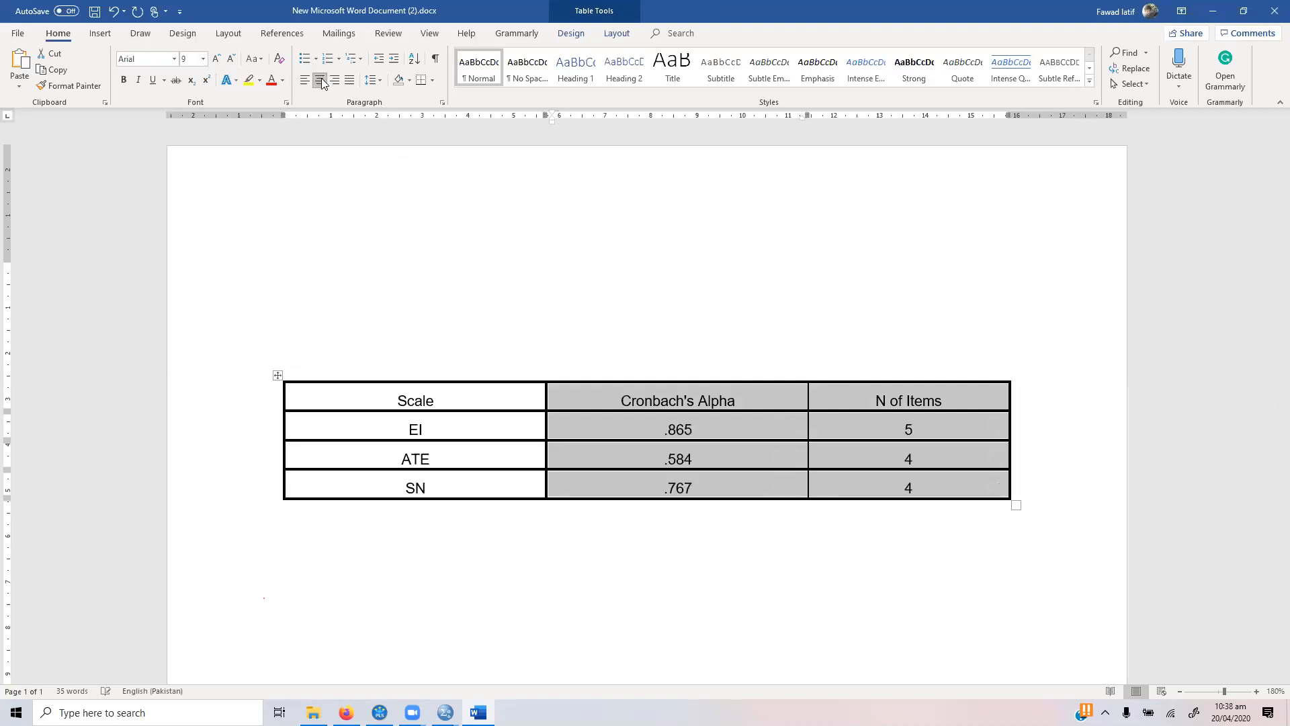
Step: Remove all borders from the summary table, leaving only a bottom border and a top border around it
left_click(277, 375)
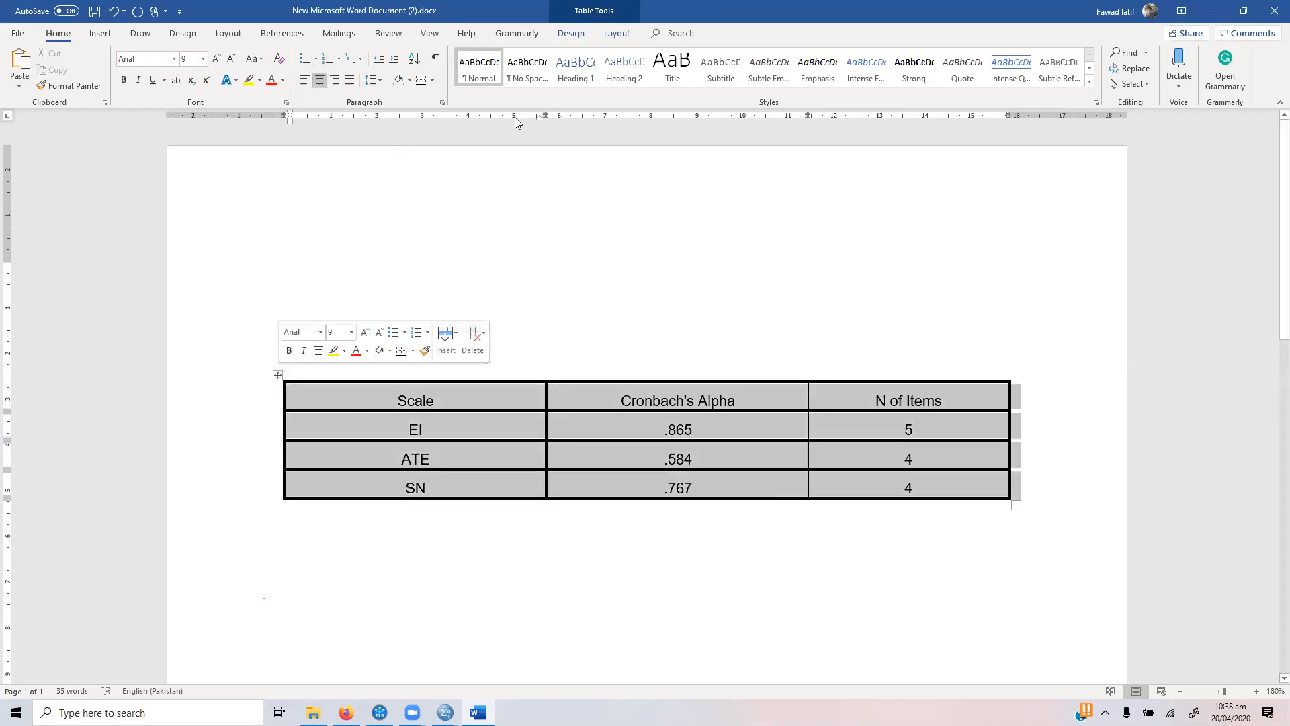
left_click(432, 80)
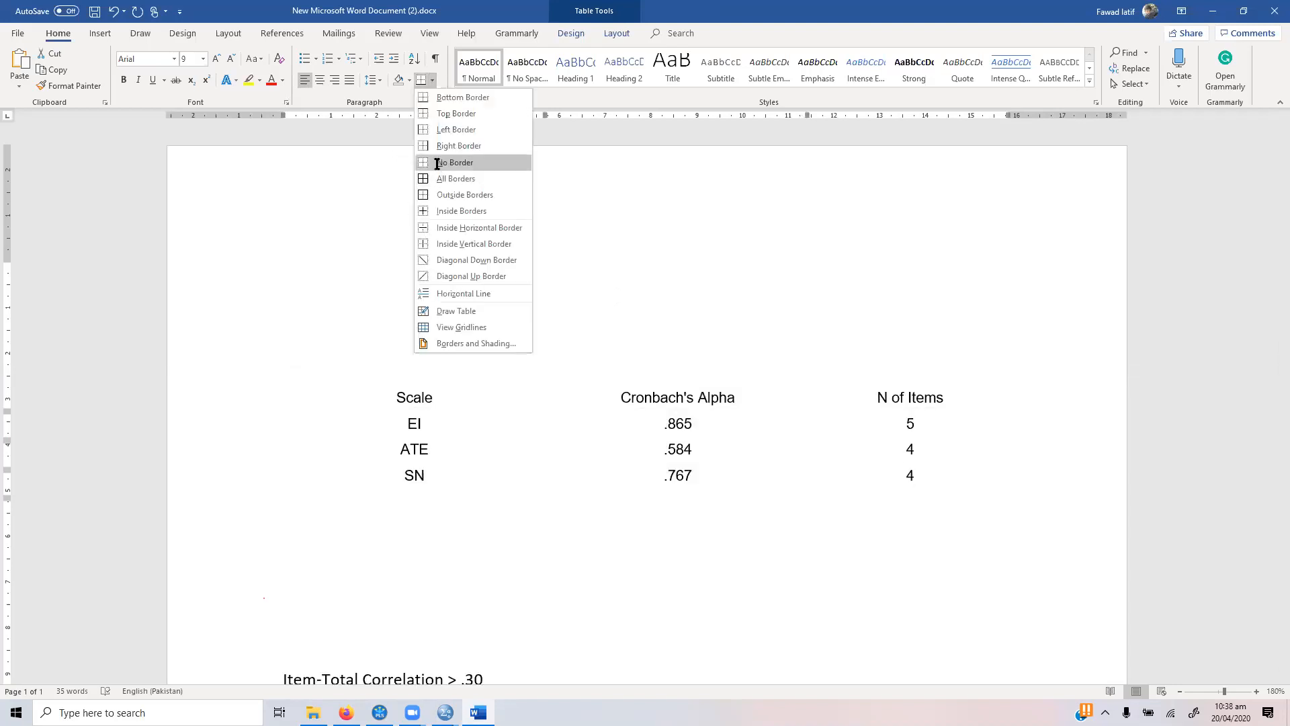
left_click(437, 162)
left_click(432, 80)
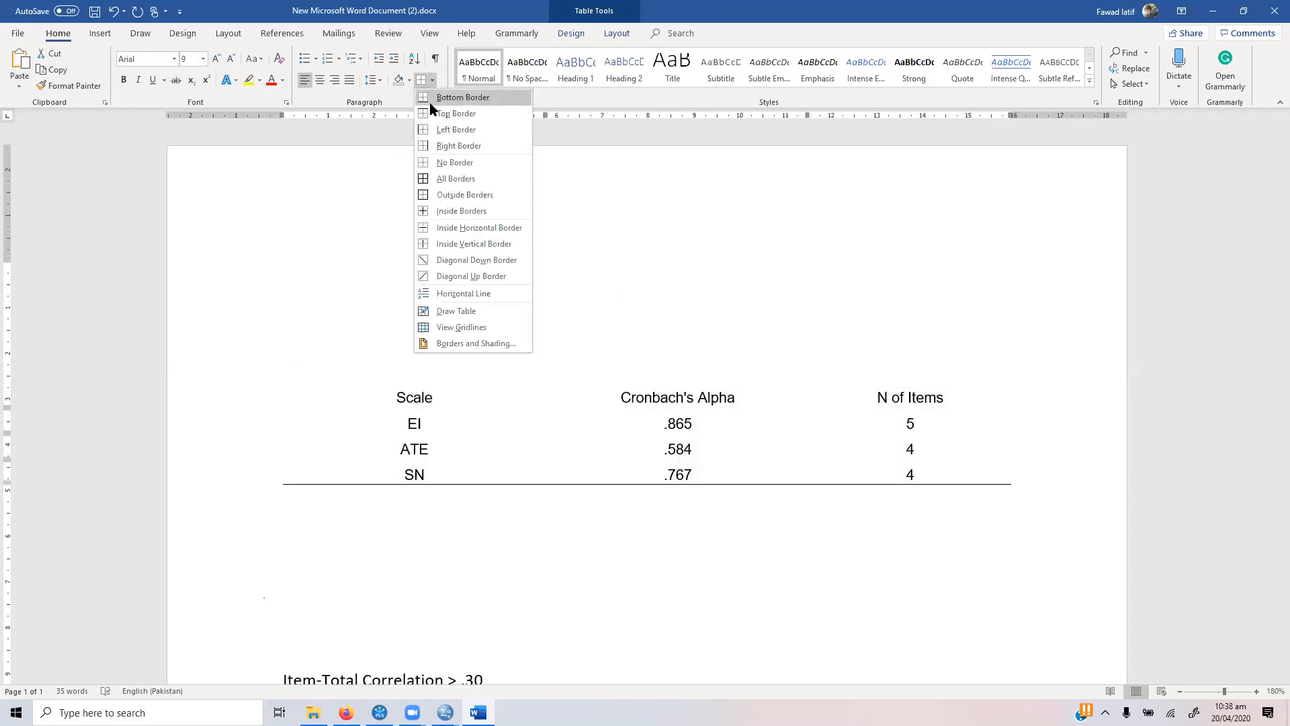
left_click(430, 94)
left_click(431, 81)
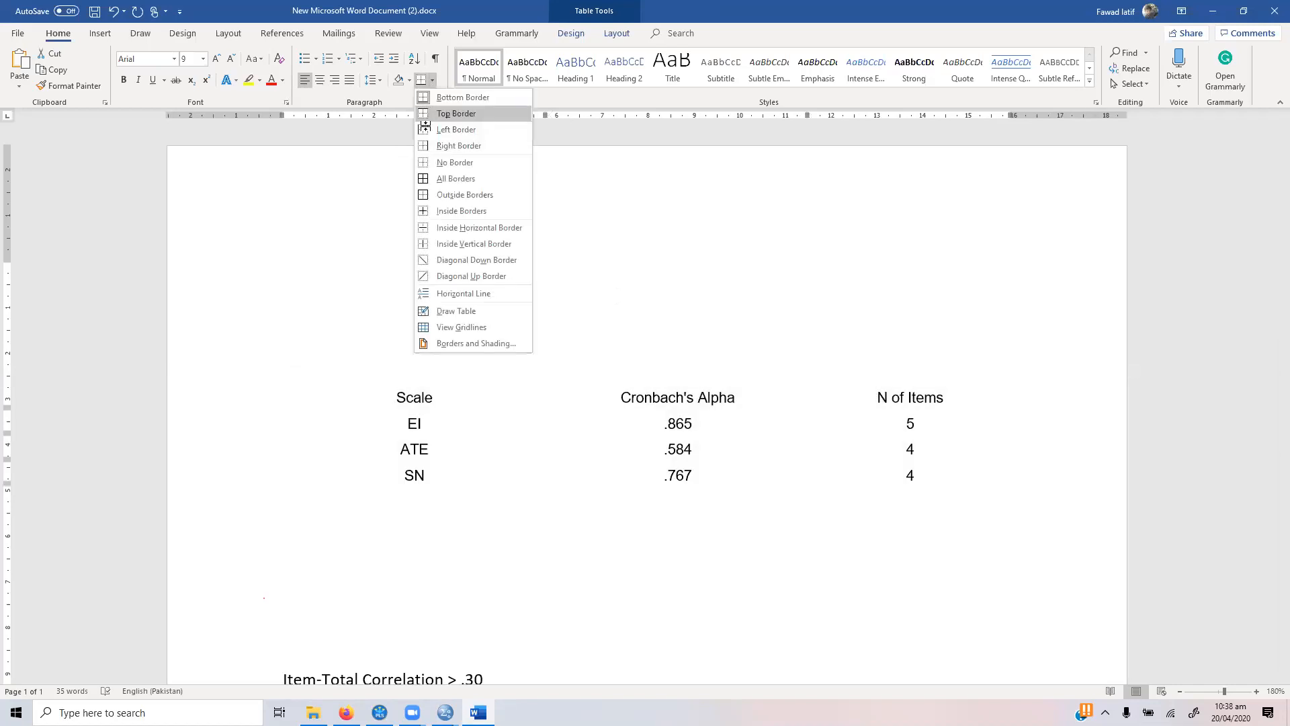
left_click(446, 109)
Step: Add a bottom border beneath the table's header row
left_click(364, 391)
key("shift+Right")
key("shift+Right")
key("shift+Right")
key("shift+Right")
key("shift+Right")
key("shift+Right")
key("shift+Right")
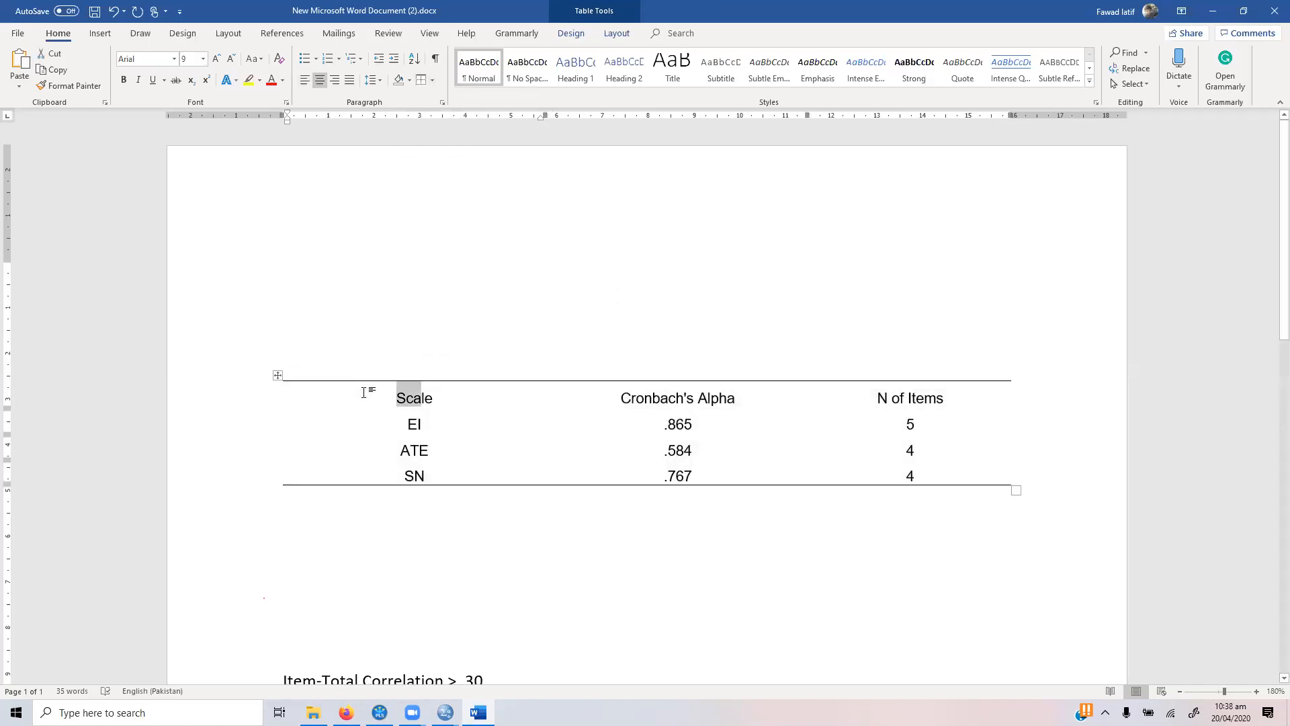
left_click(431, 82)
left_click(447, 94)
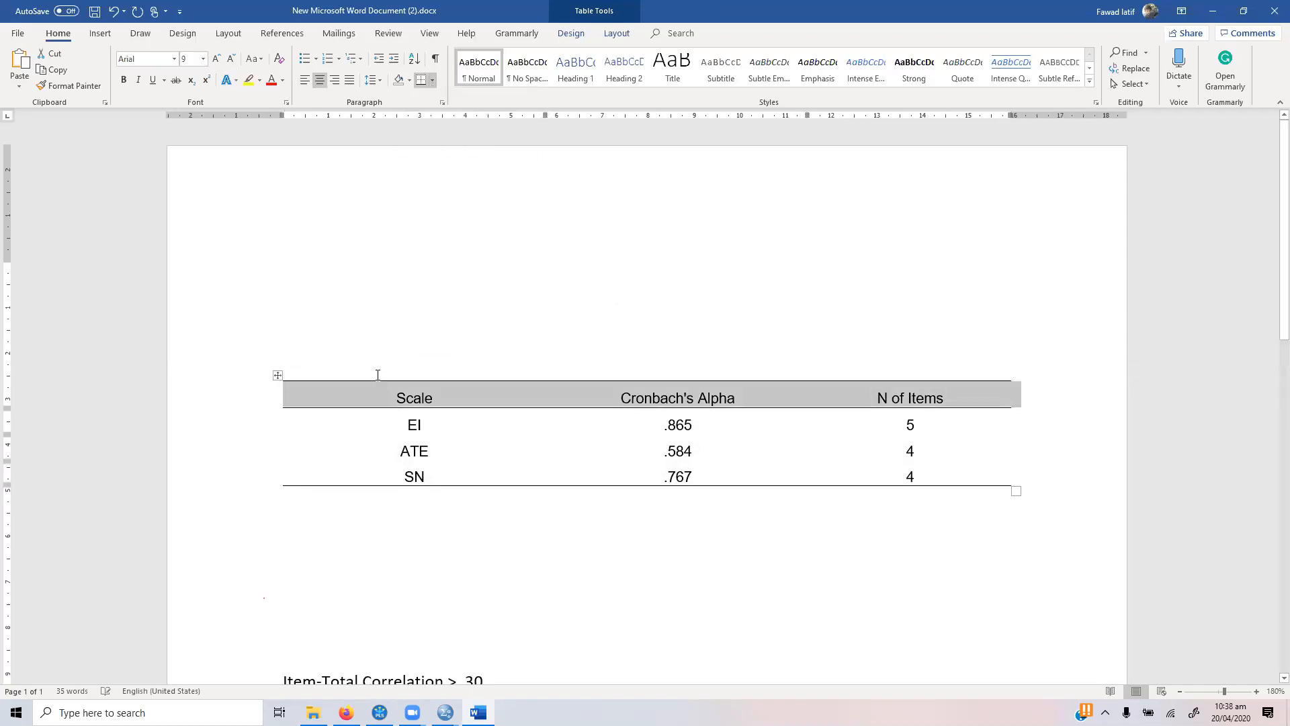
left_click(375, 420)
key("shift+Down")
key("shift+Down")
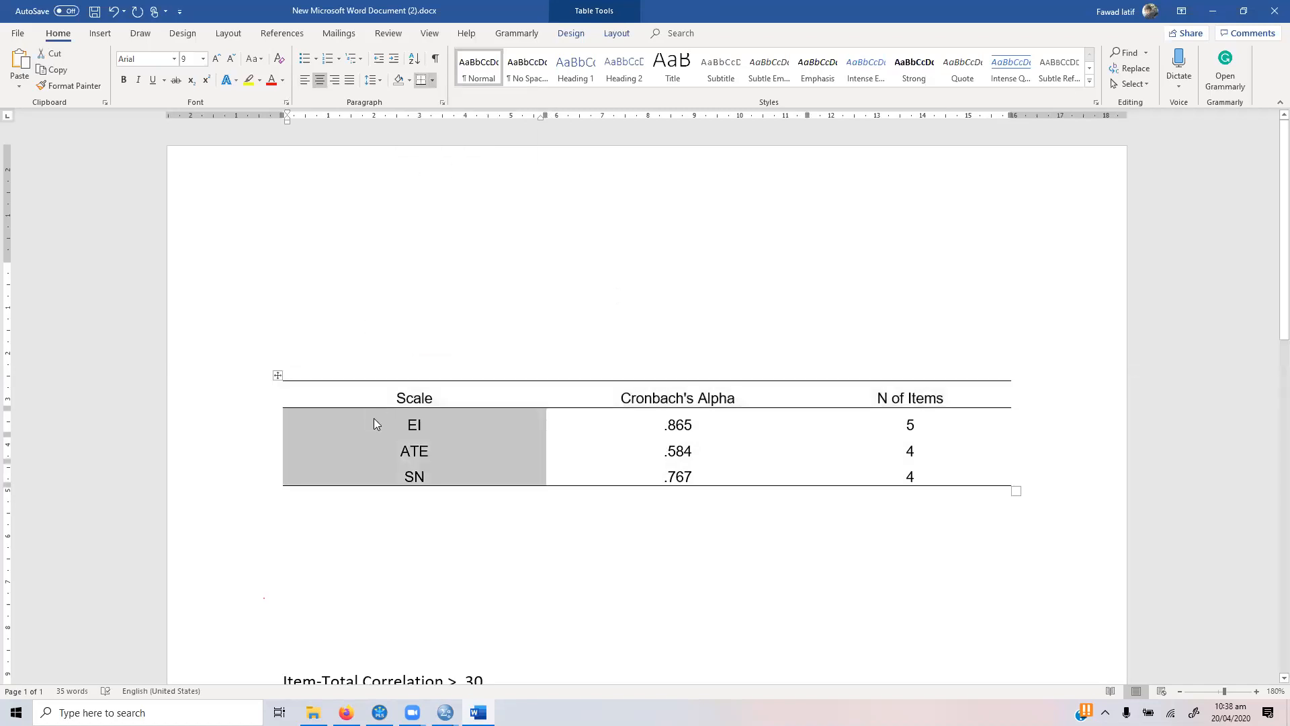
left_click(442, 417)
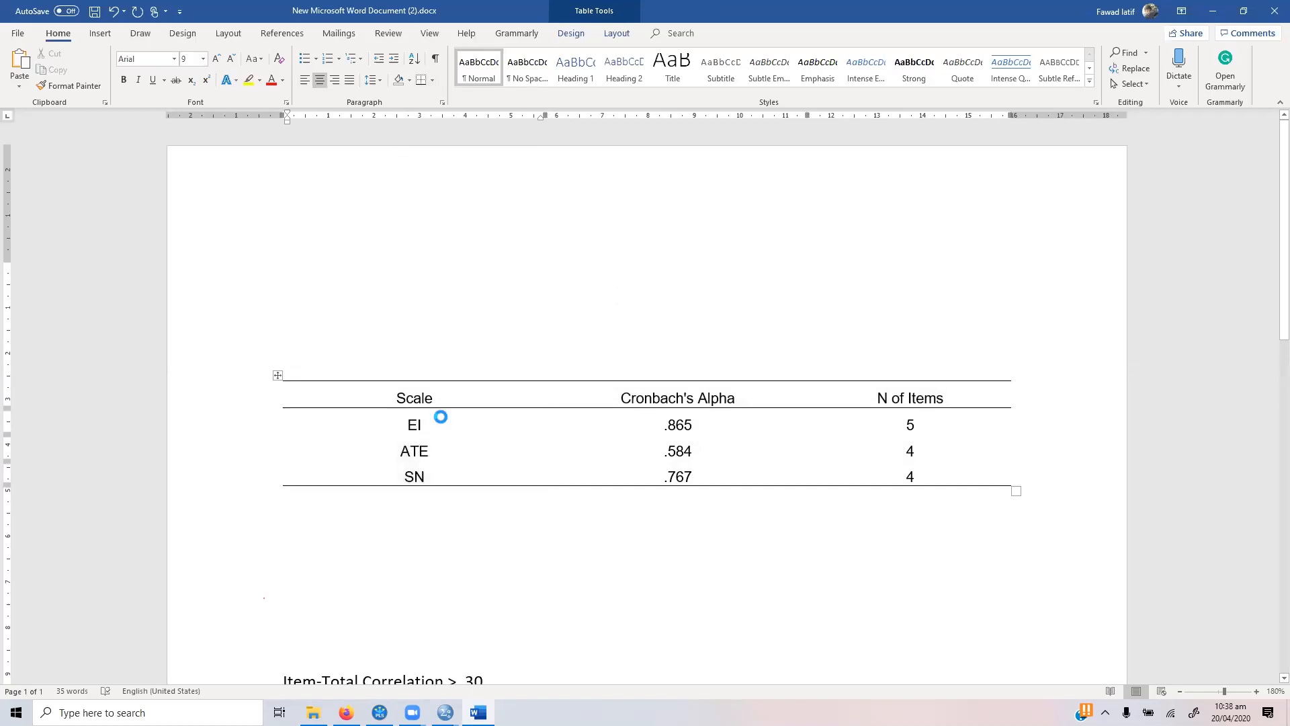
left_click(335, 251)
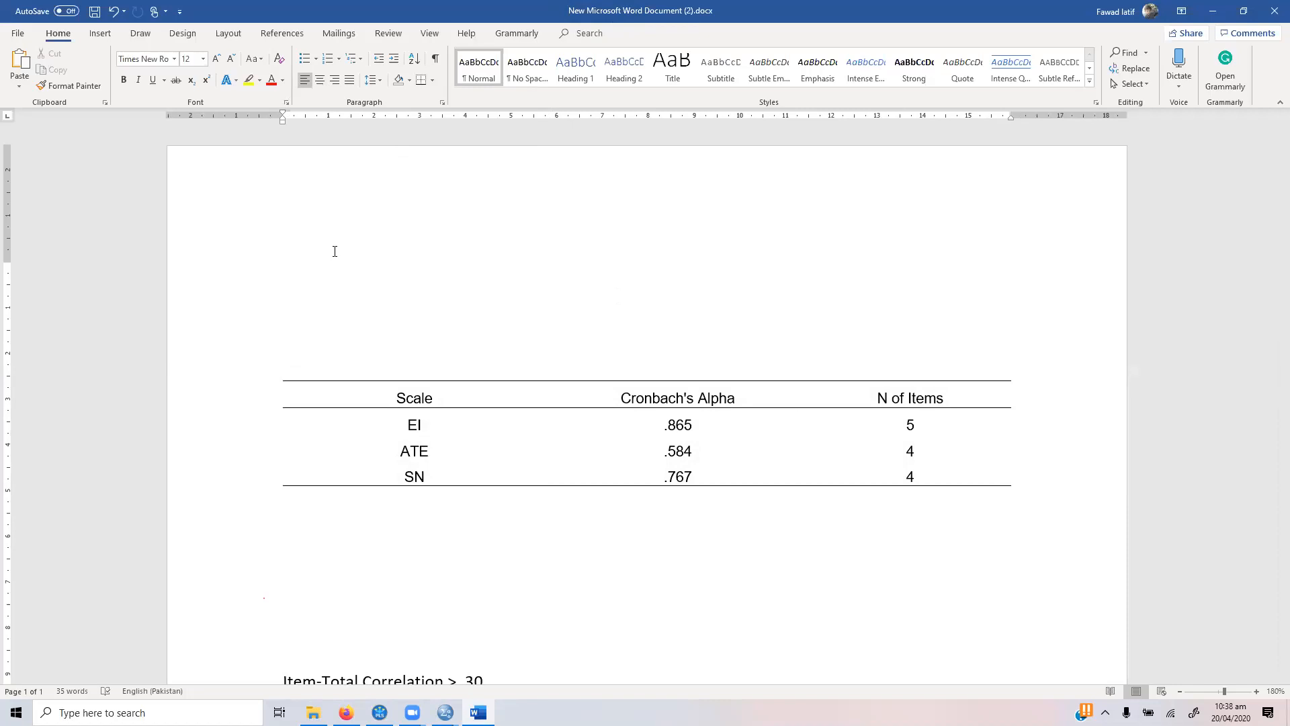
Step: Write directly below the table "Note: EI: Entrepreneurial Intentions, ATE: Attitude towards Entreprenurship"
left_click(304, 512)
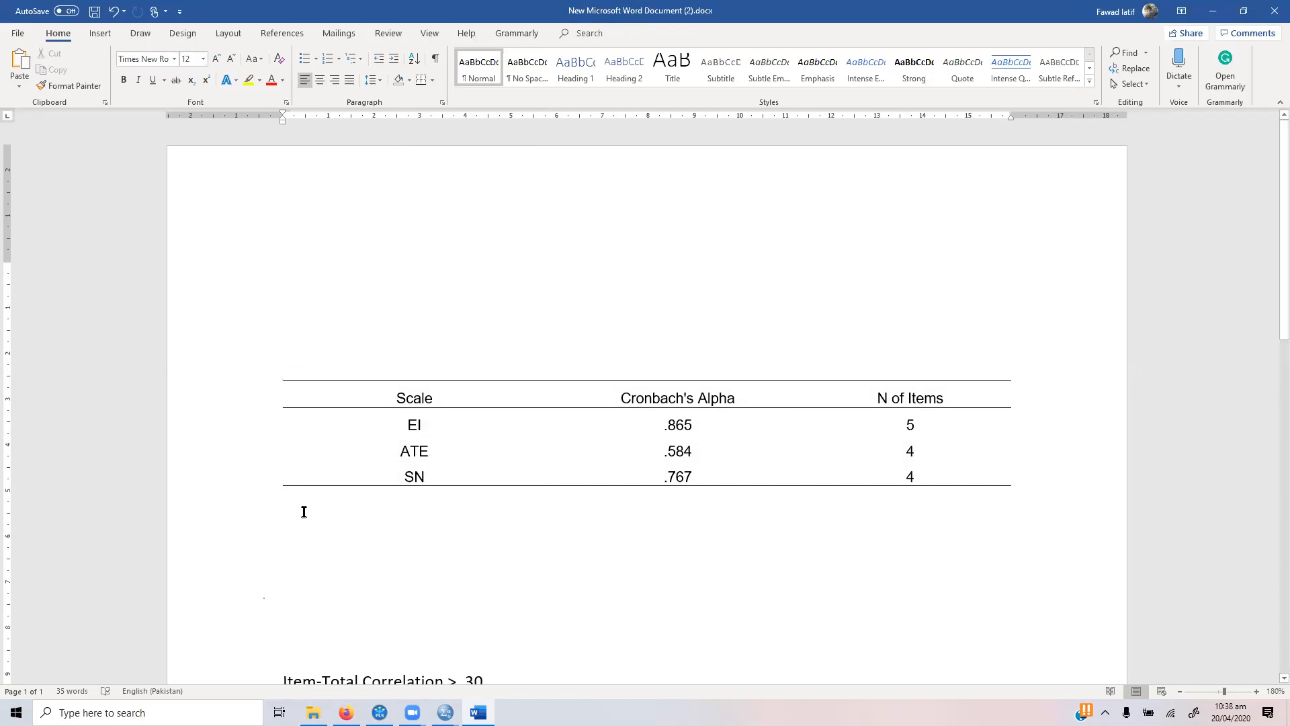
type("NOte")
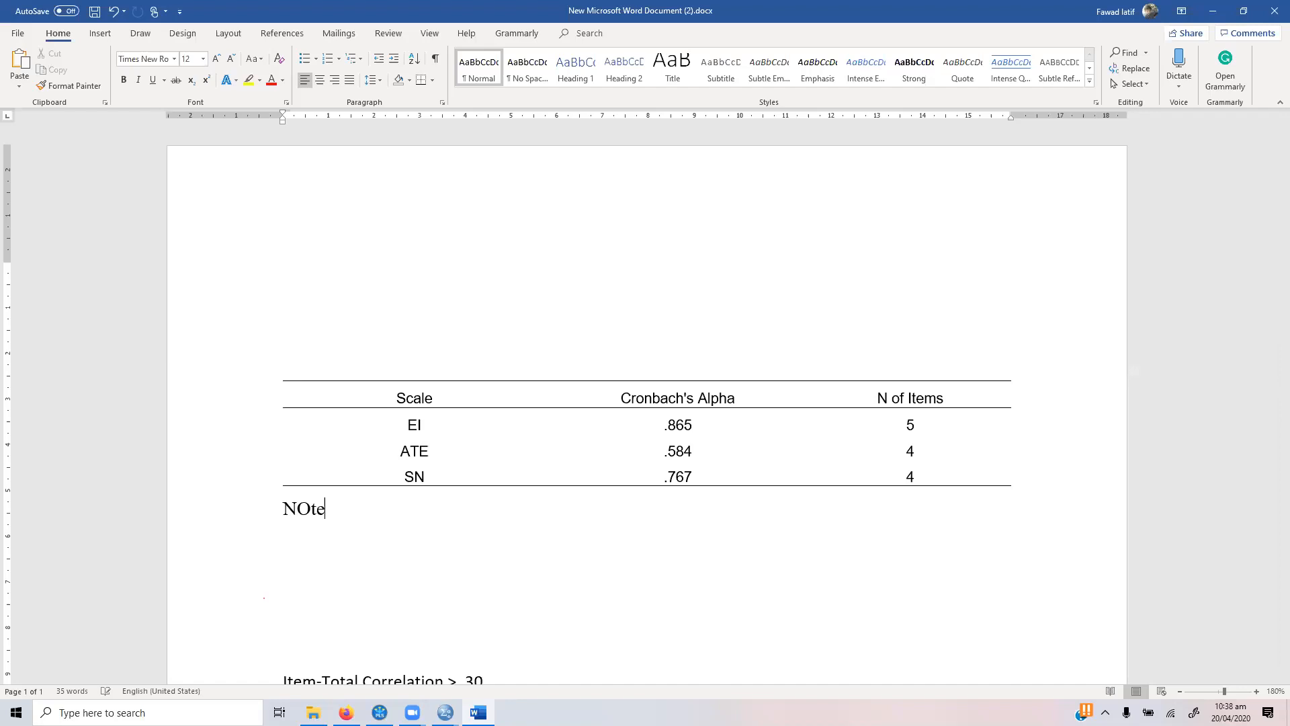
key("BackSpace")
type(": EI: Entr")
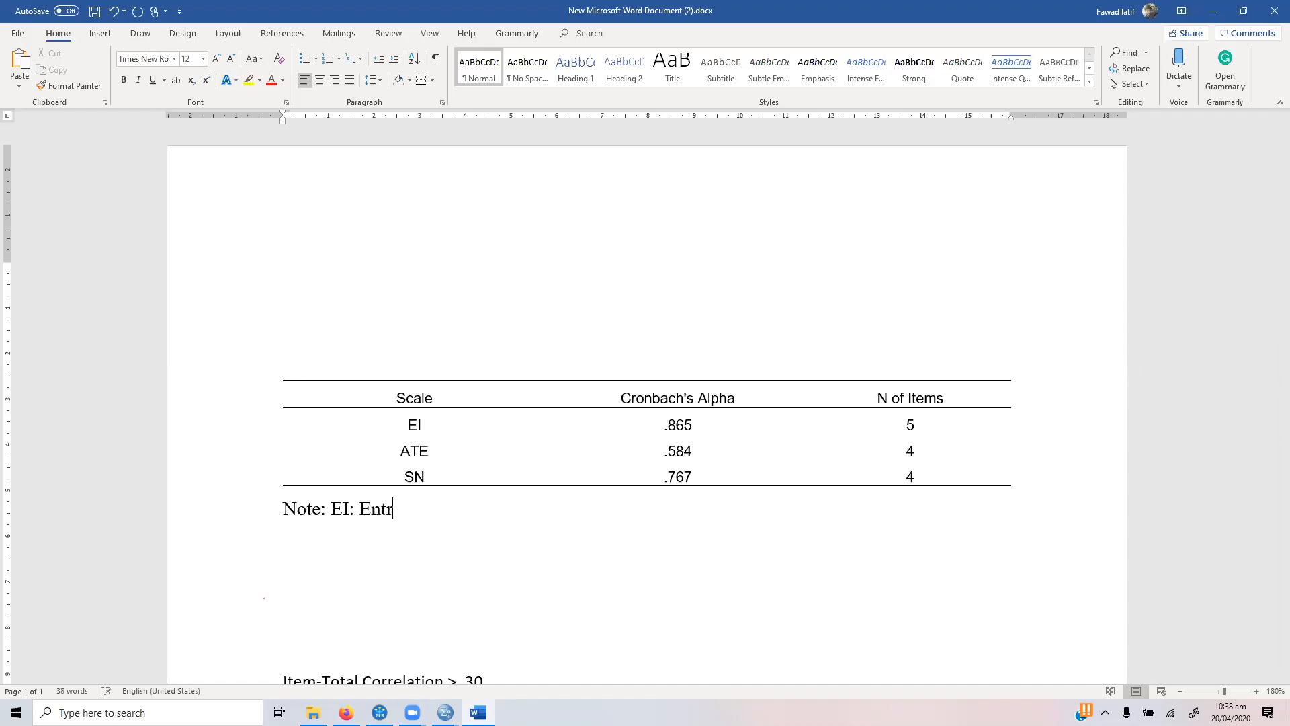
type("epreneurial I")
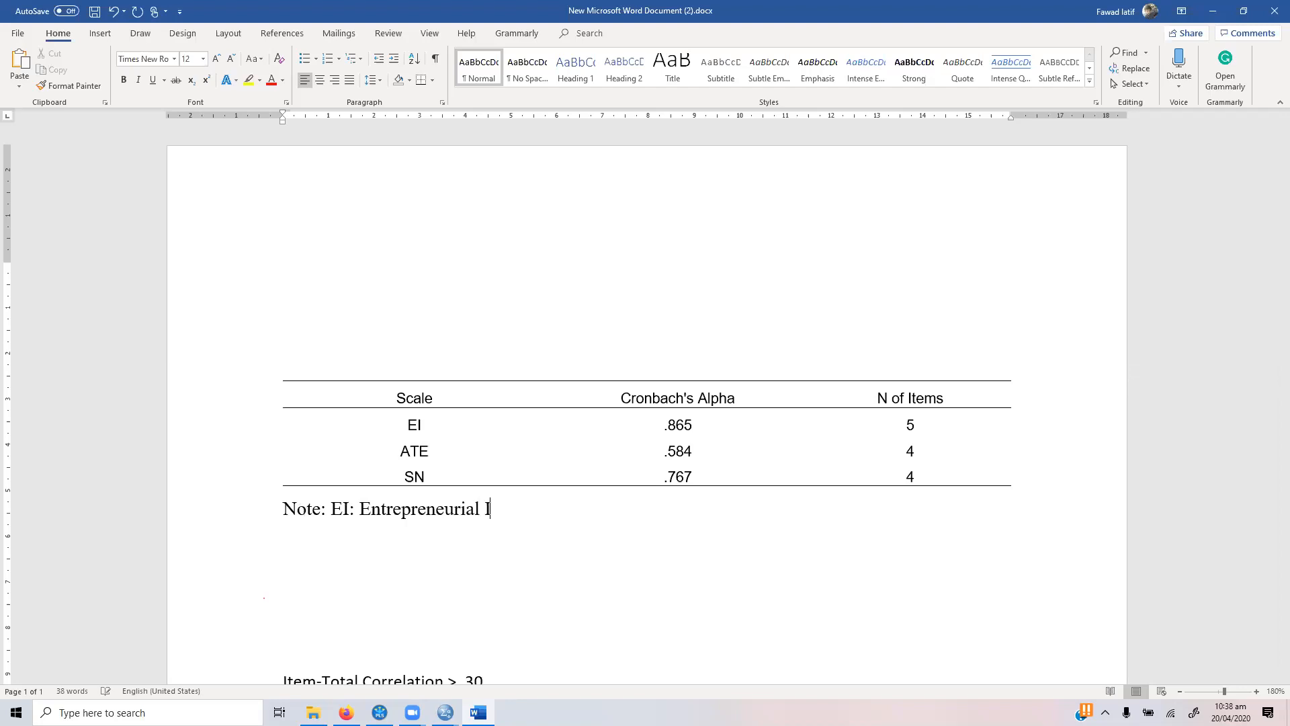
type("ntentions, ATE: Attit")
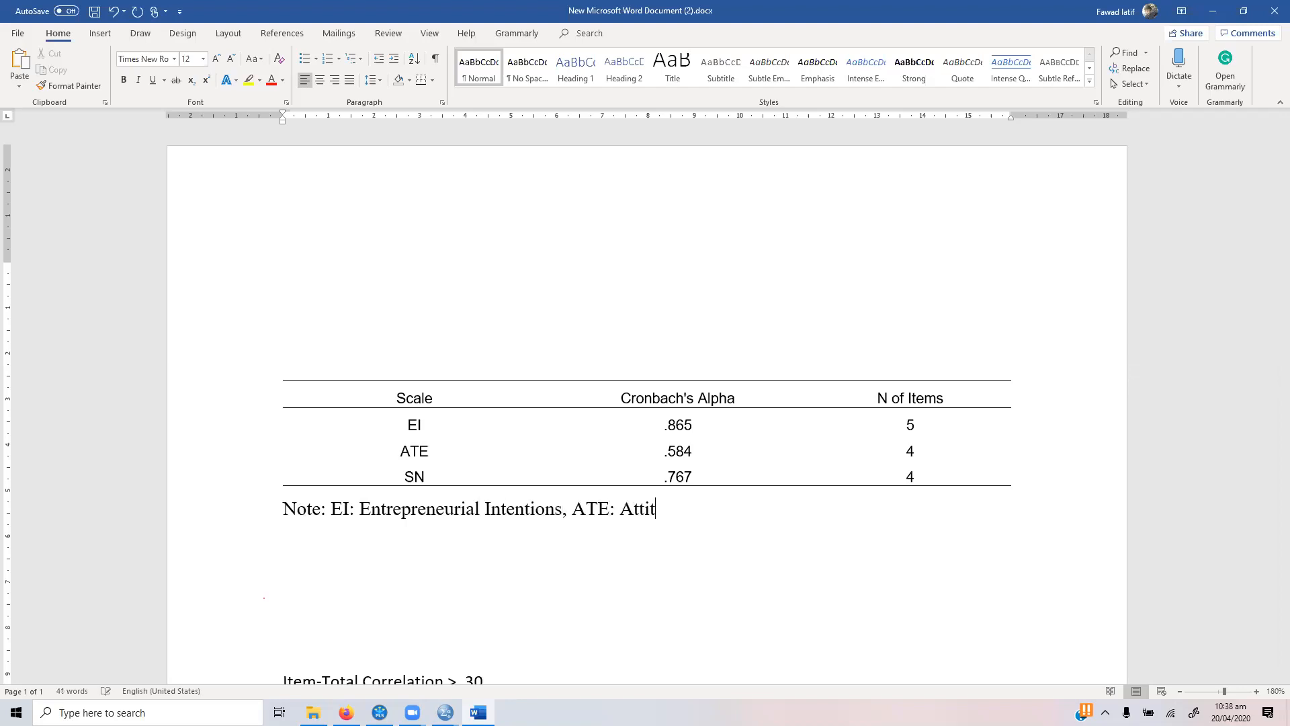
type("ude towards Entrepren")
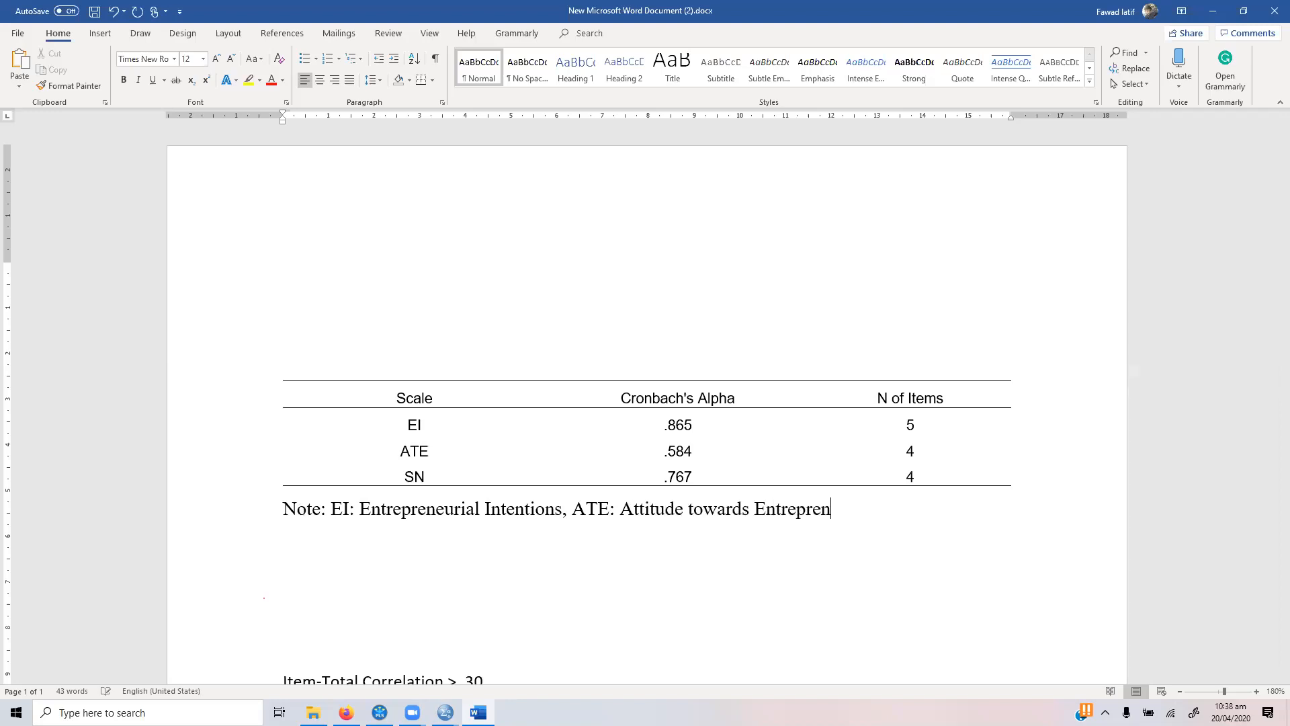
type("urship, ")
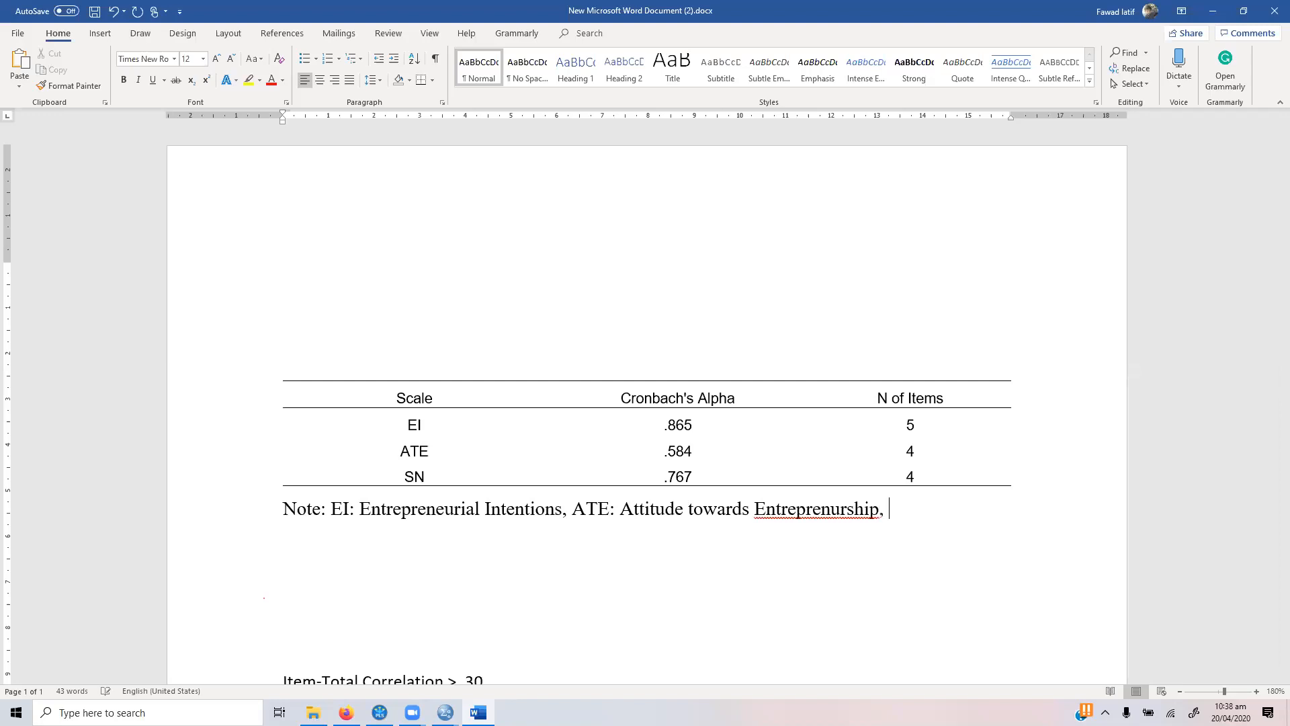
type("SN: Subjective Notems")
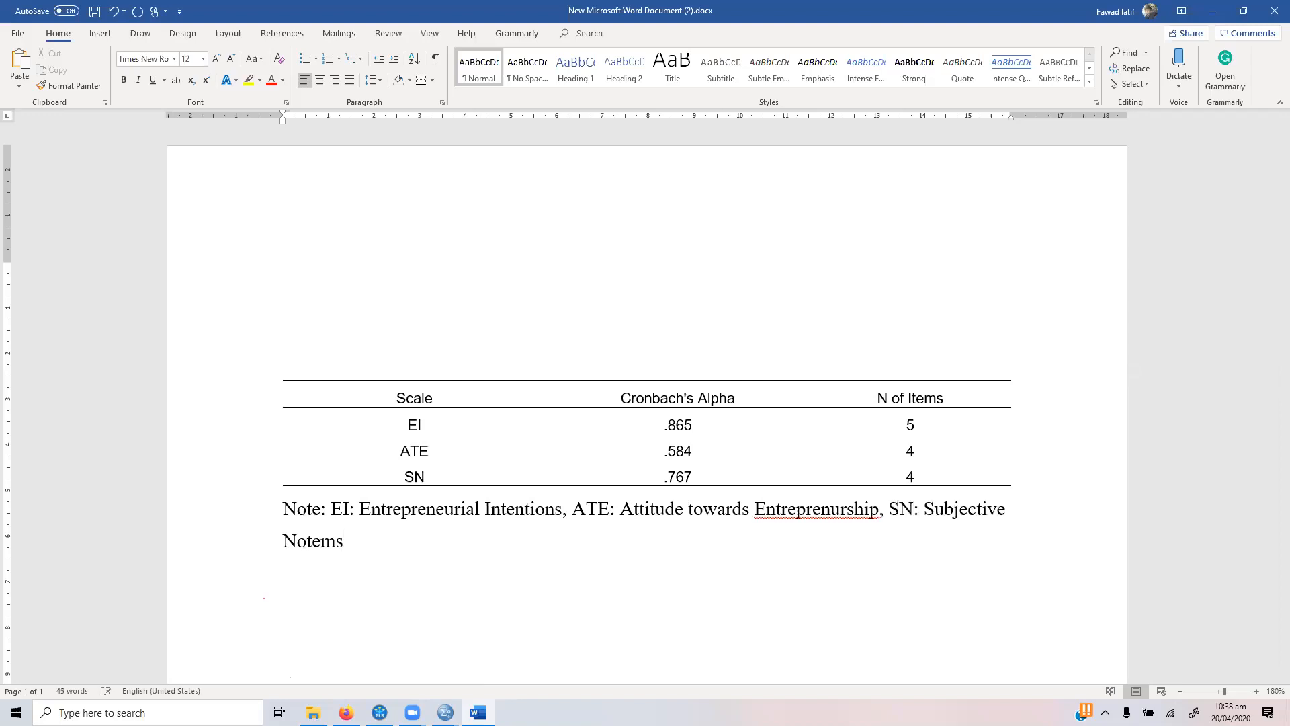
Step: Append ", SN: Subjective Norms" to the end of the note below the table
key("Left")
key("Left")
key("Right")
key("BackSpace")
key("BackSpace")
type("r")
Step: Correct the misspelled "Entreprenurship" in the note below the table to "Entrepreneurship" and italicize the word "Note:"
right_click(820, 510)
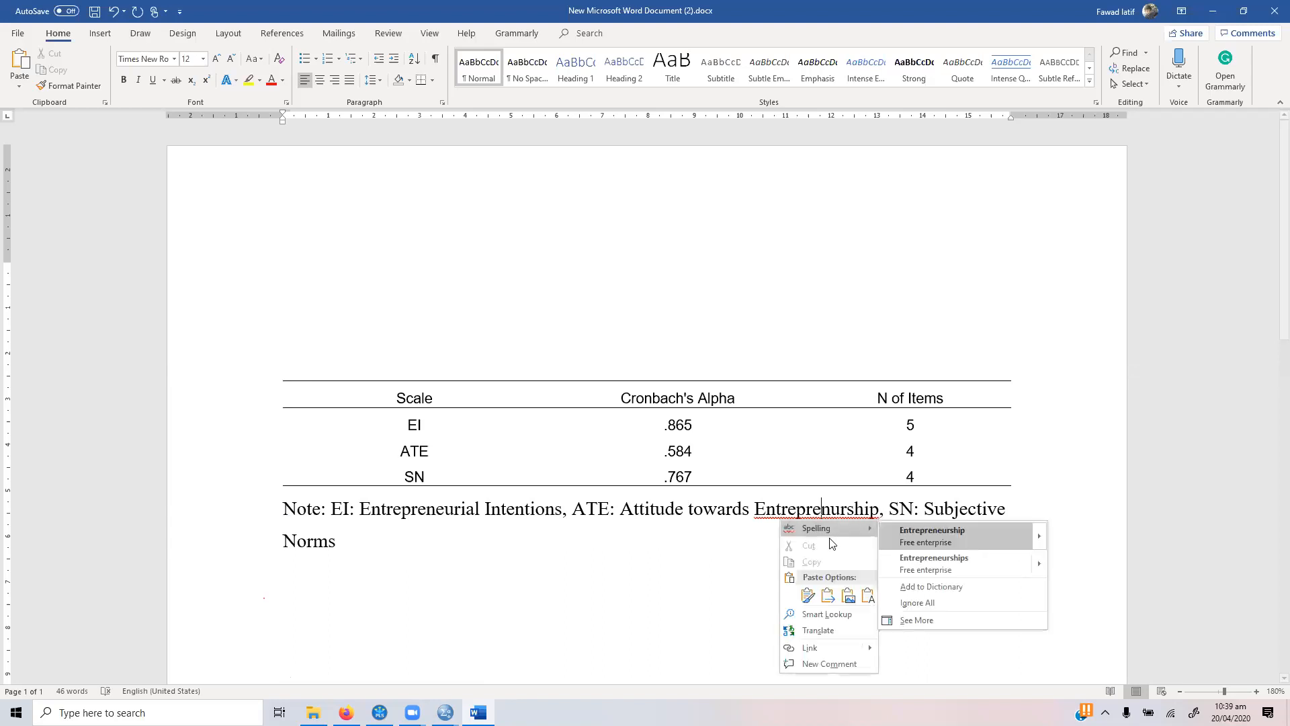
left_click(911, 542)
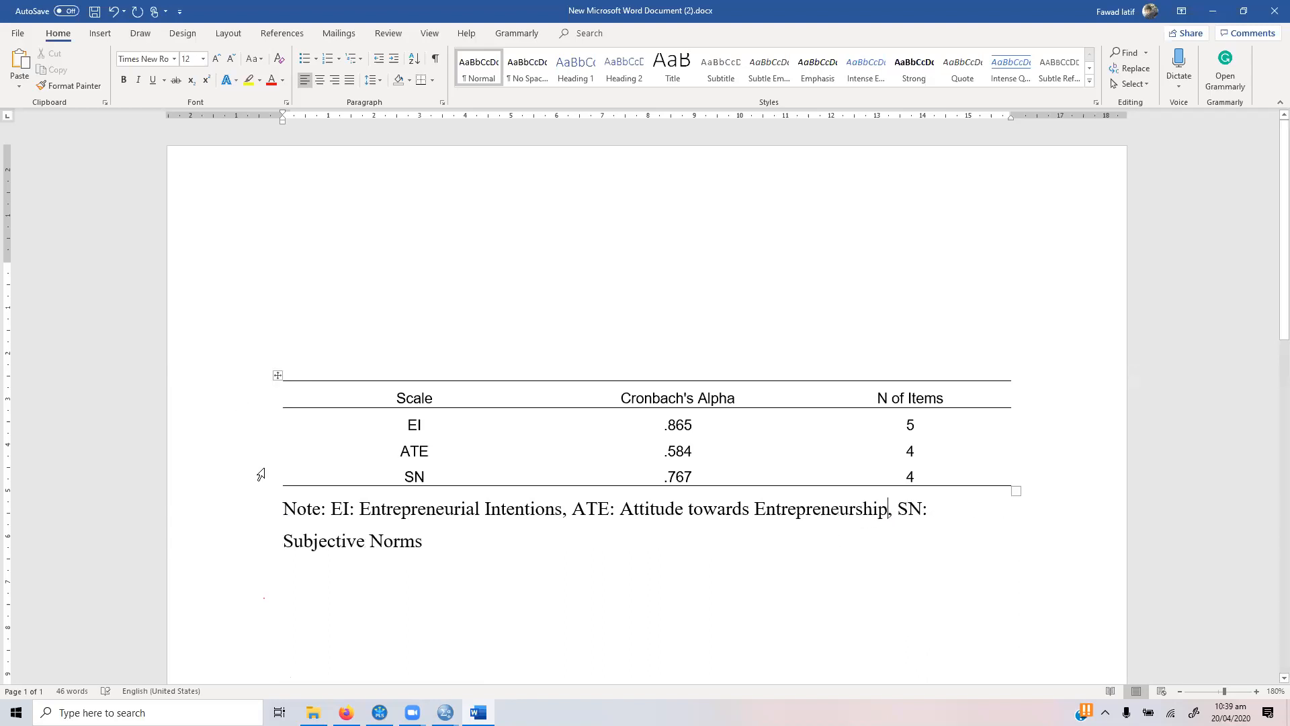
right_click(286, 506)
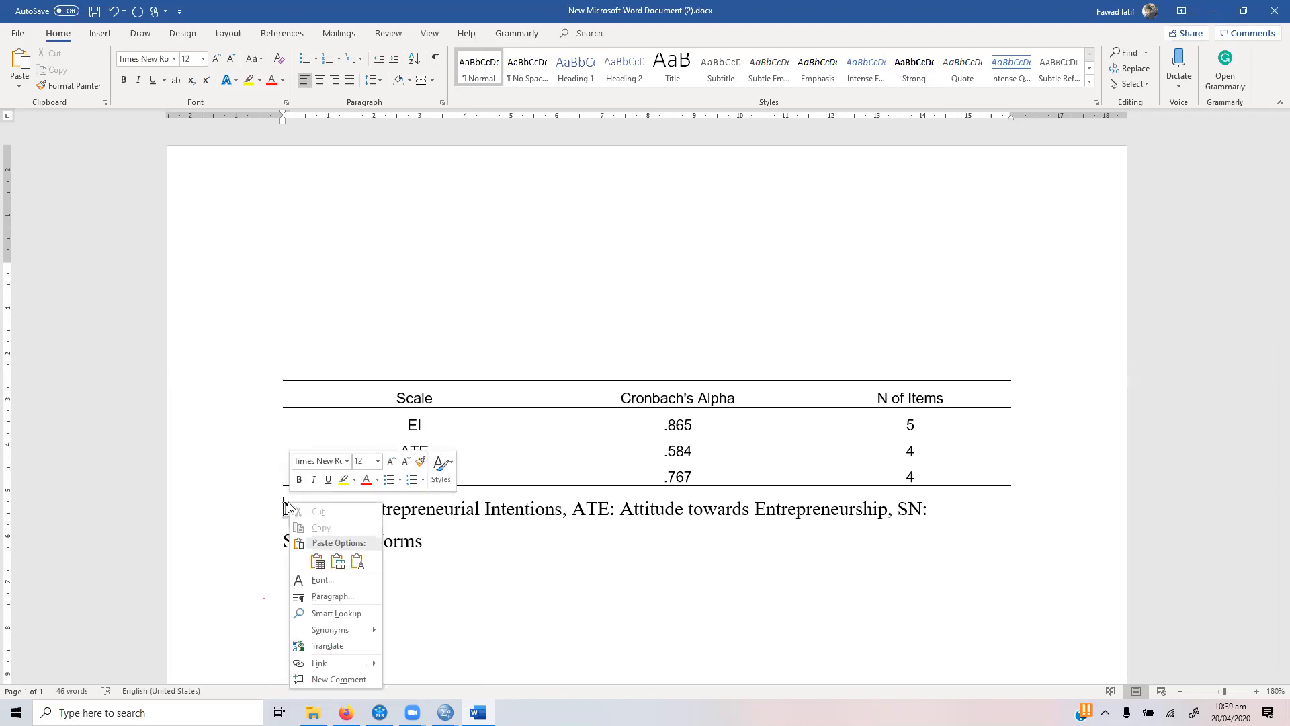
key("Escape")
key("shift+Right")
key("shift+Right")
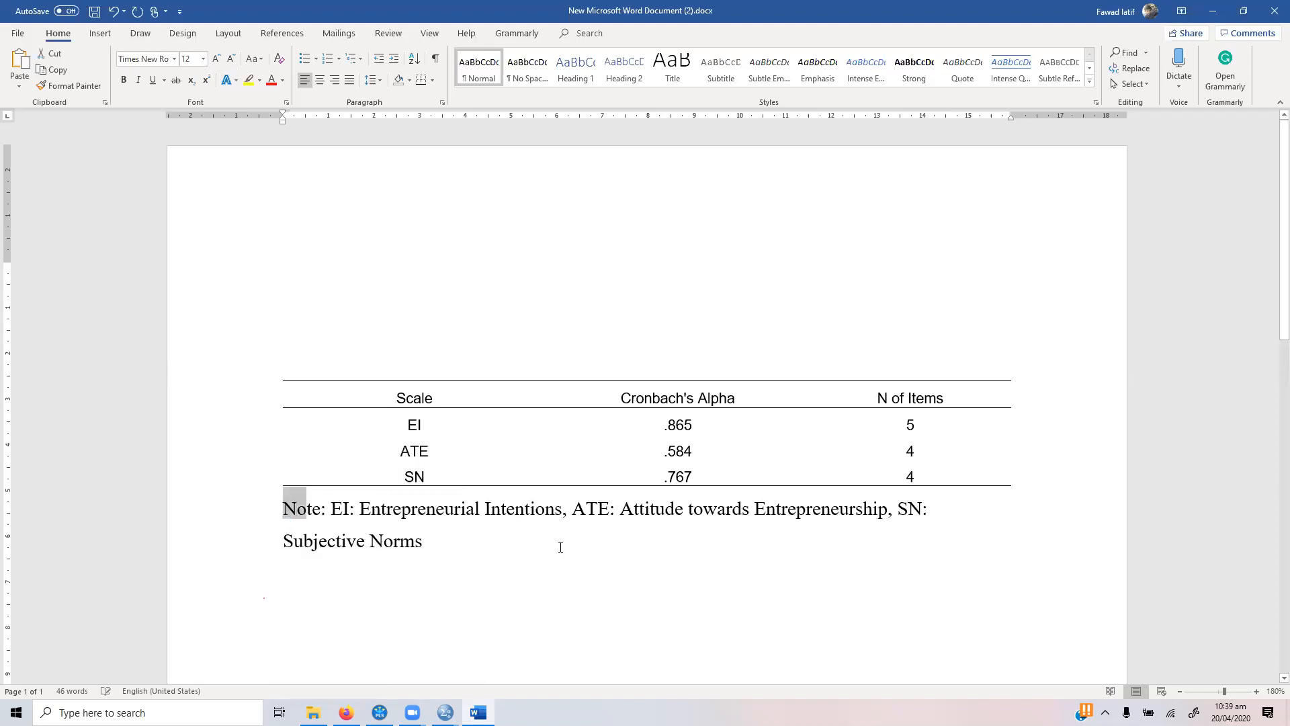
key("shift+Right")
key("shift+Right")
key("shift+Right")
key("ctrl+i")
key("shift+Left")
key("shift+Left")
key("shift+Left")
key("shift+Left")
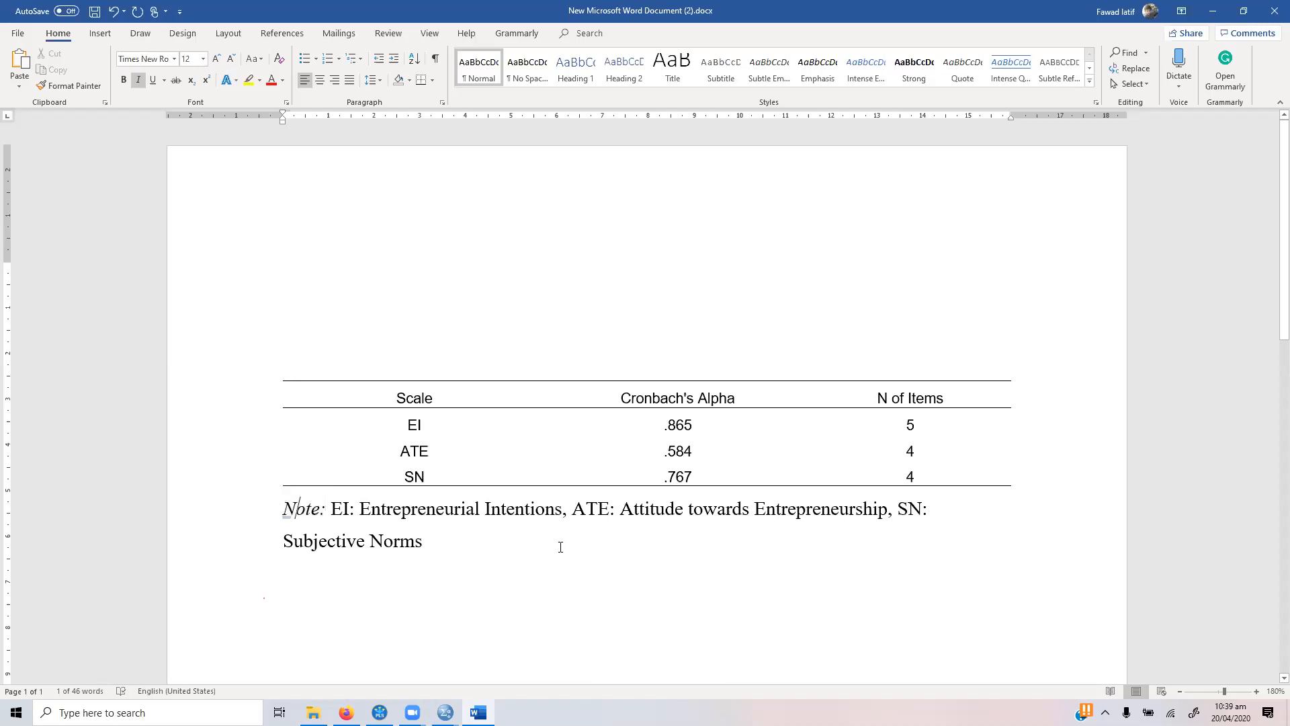
key("shift+End")
key("shift+Down")
Step: Write "Reliability was established using Cronbach's Alpha" as the start of a paragraph above the table
left_click(295, 239)
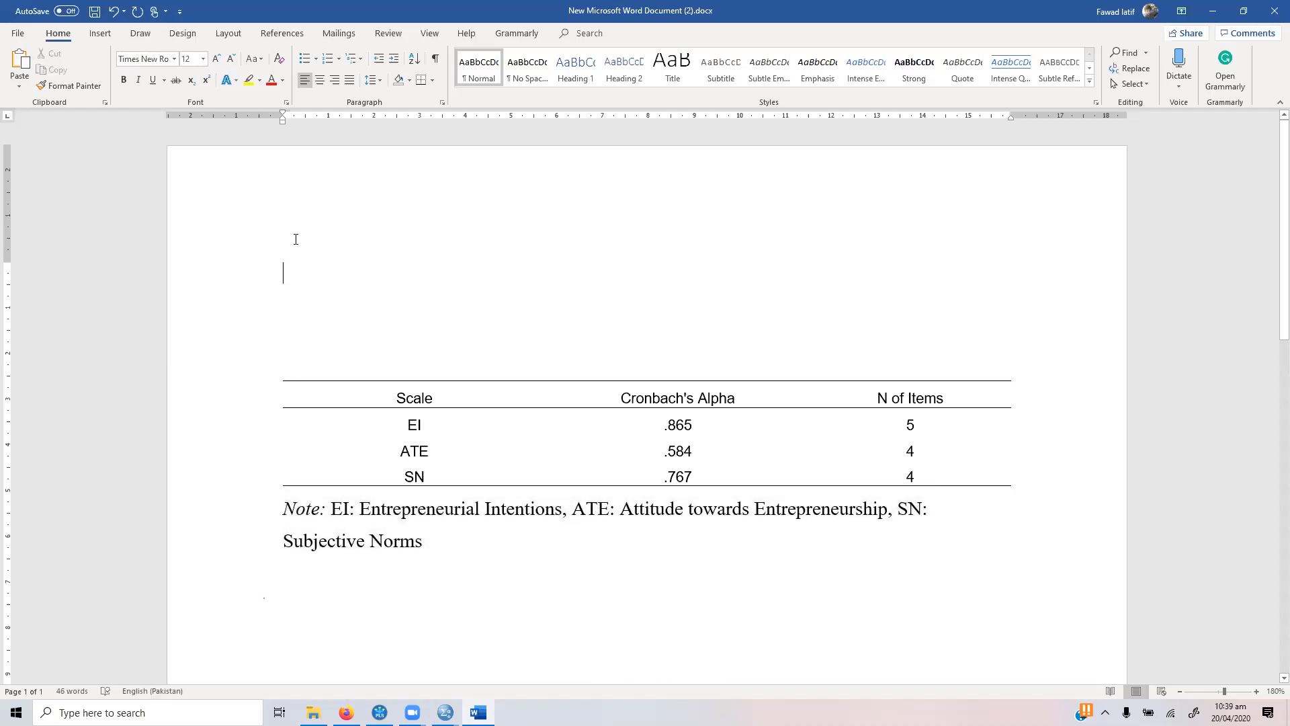
type("Reliabi")
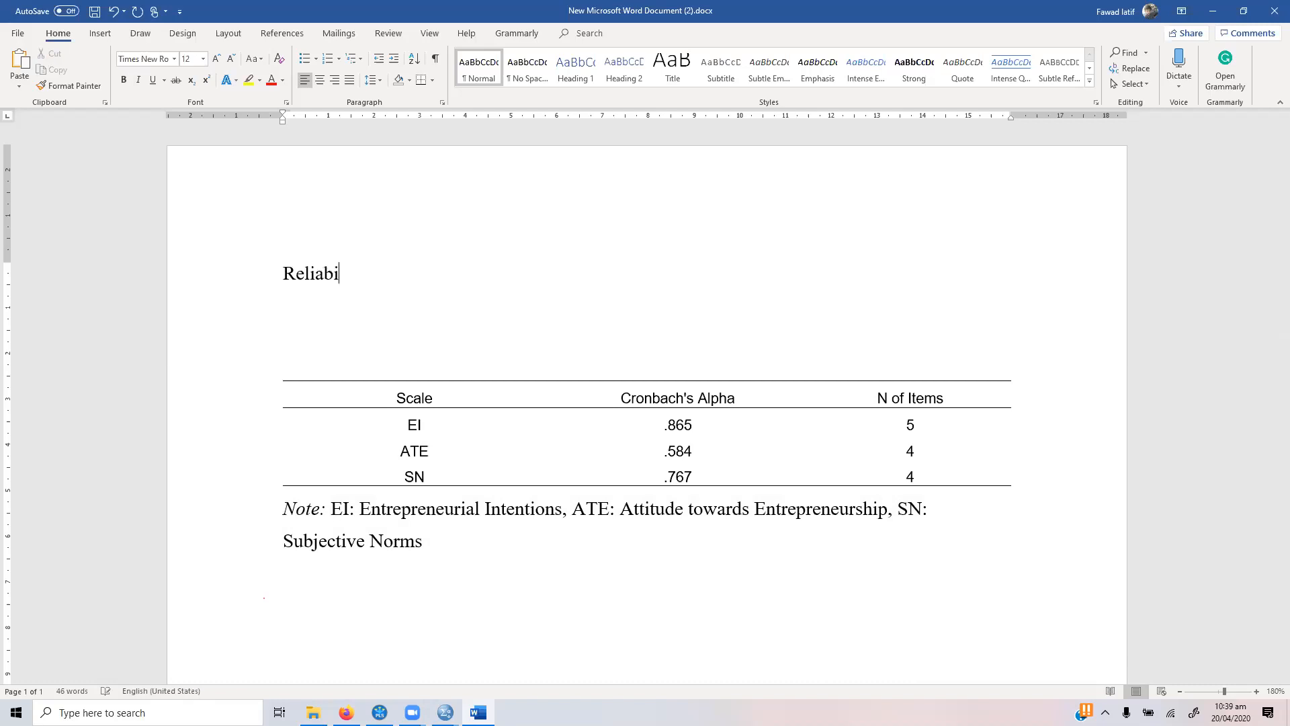
type("lity analysis w")
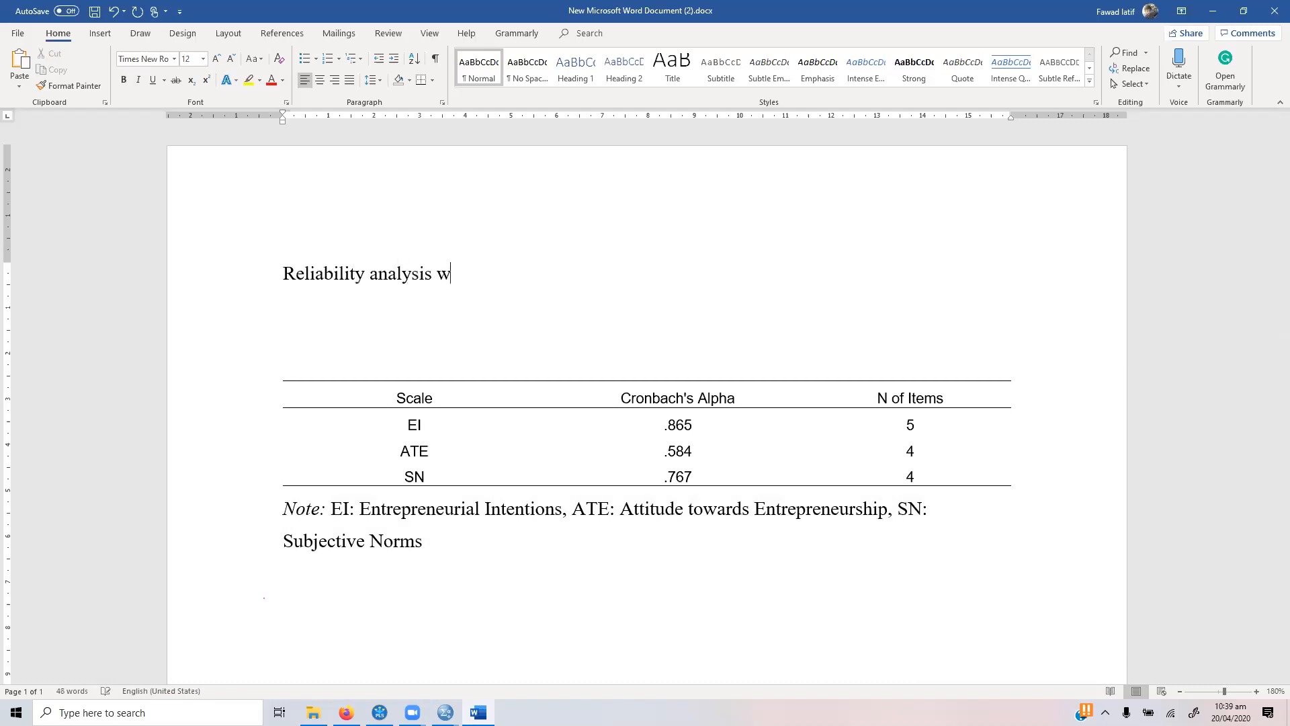
type("as estba")
key("BackSpace")
key("BackSpace")
key("BackSpace")
key("BackSpace")
key("BackSpace")
key("BackSpace")
key("BackSpace")
key("BackSpace")
key("BackSpace")
key("BackSpace")
key("BackSpace")
key("BackSpace")
key("BackSpace")
key("BackSpace")
key("BackSpace")
key("BackSpace")
type("c")
key("BackSpace")
type("was established using ")
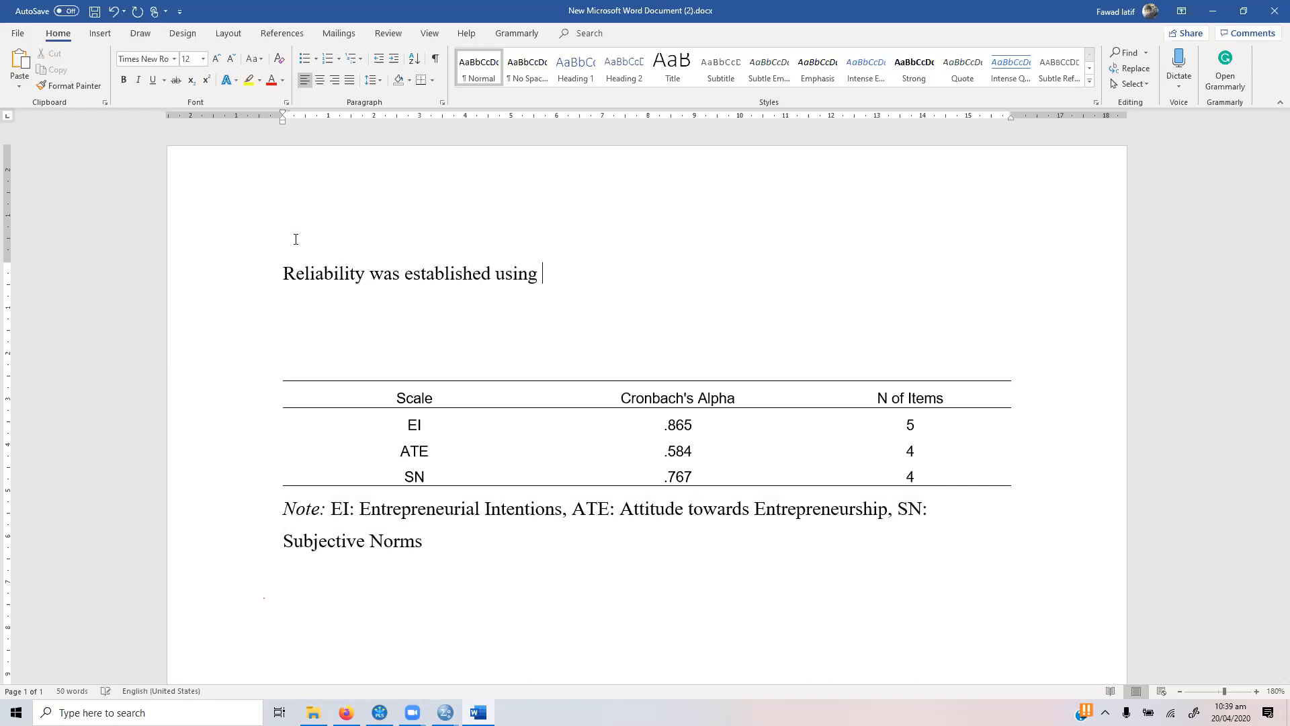
type("Cronbach's Alpha")
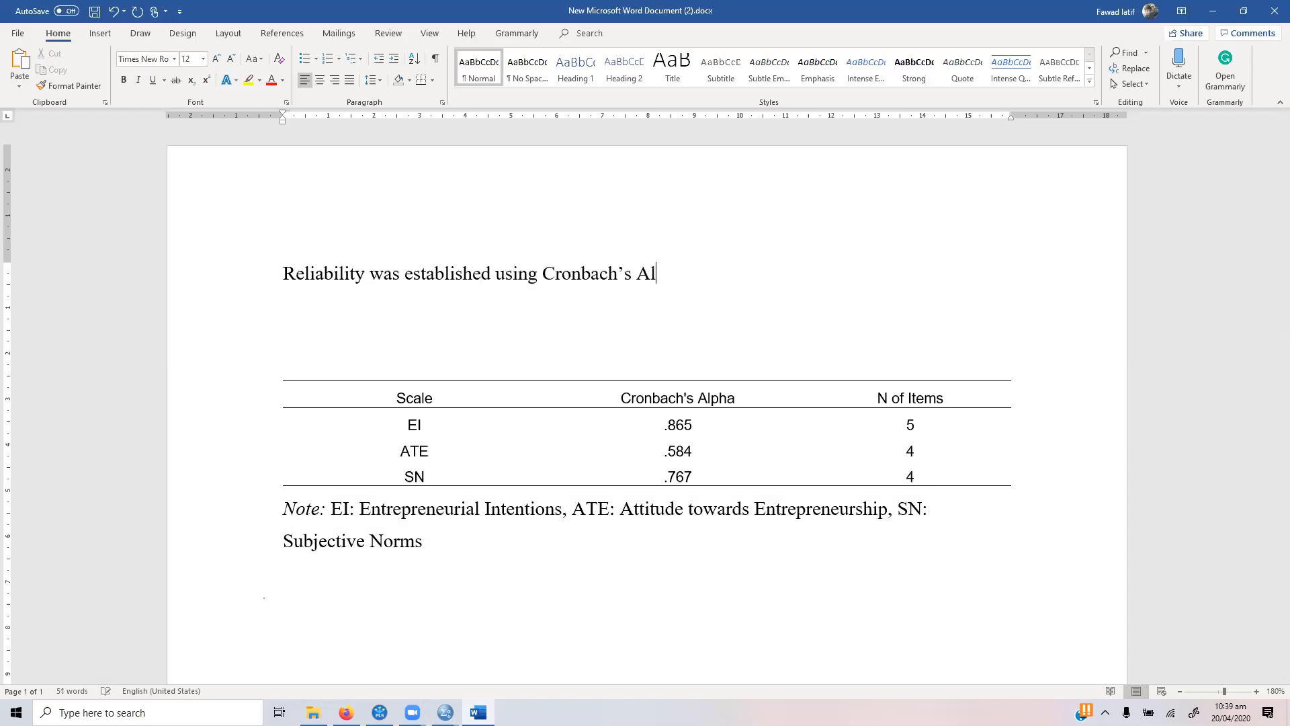
type(". The results r")
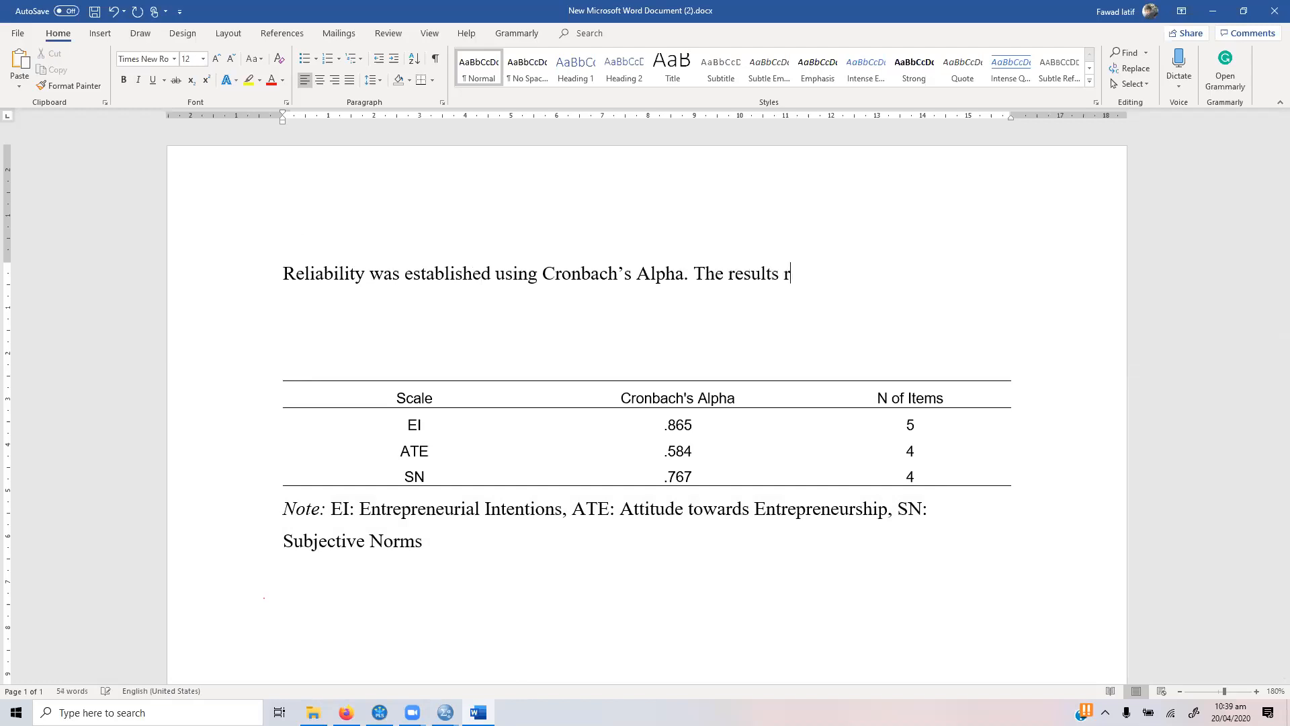
type("evealed that all the c")
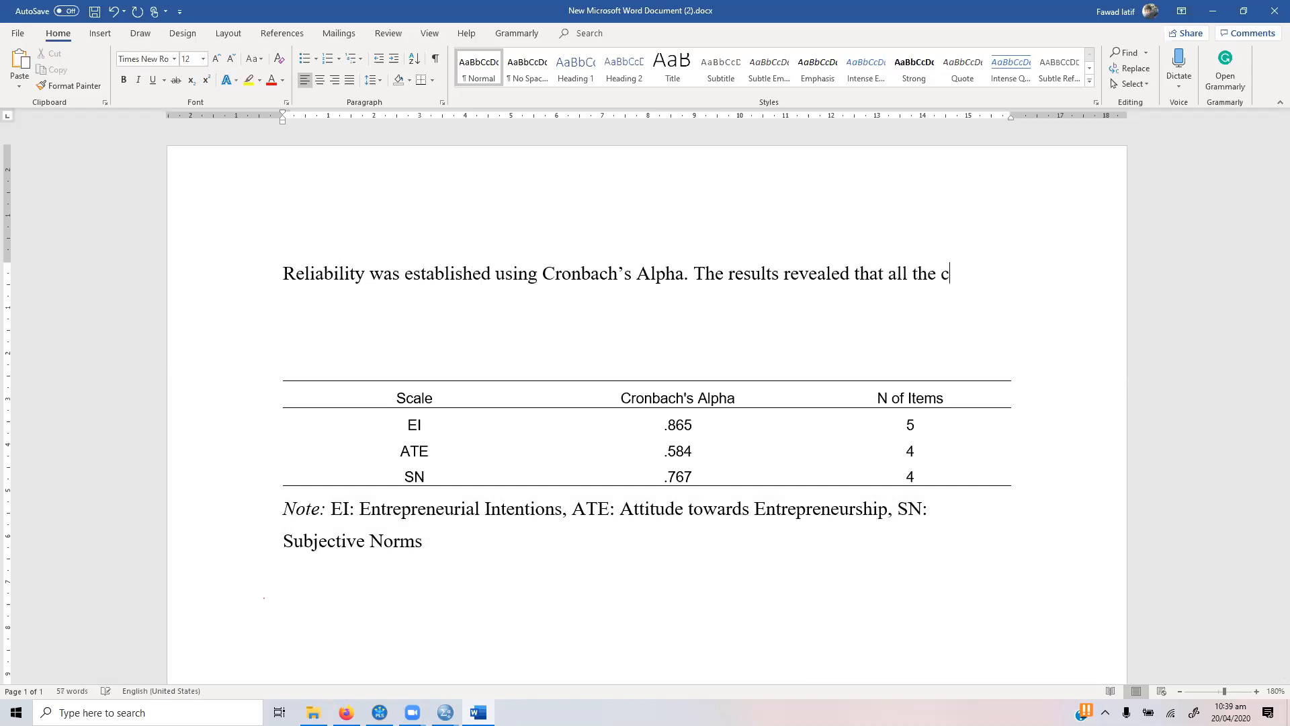
type("onstructs have ")
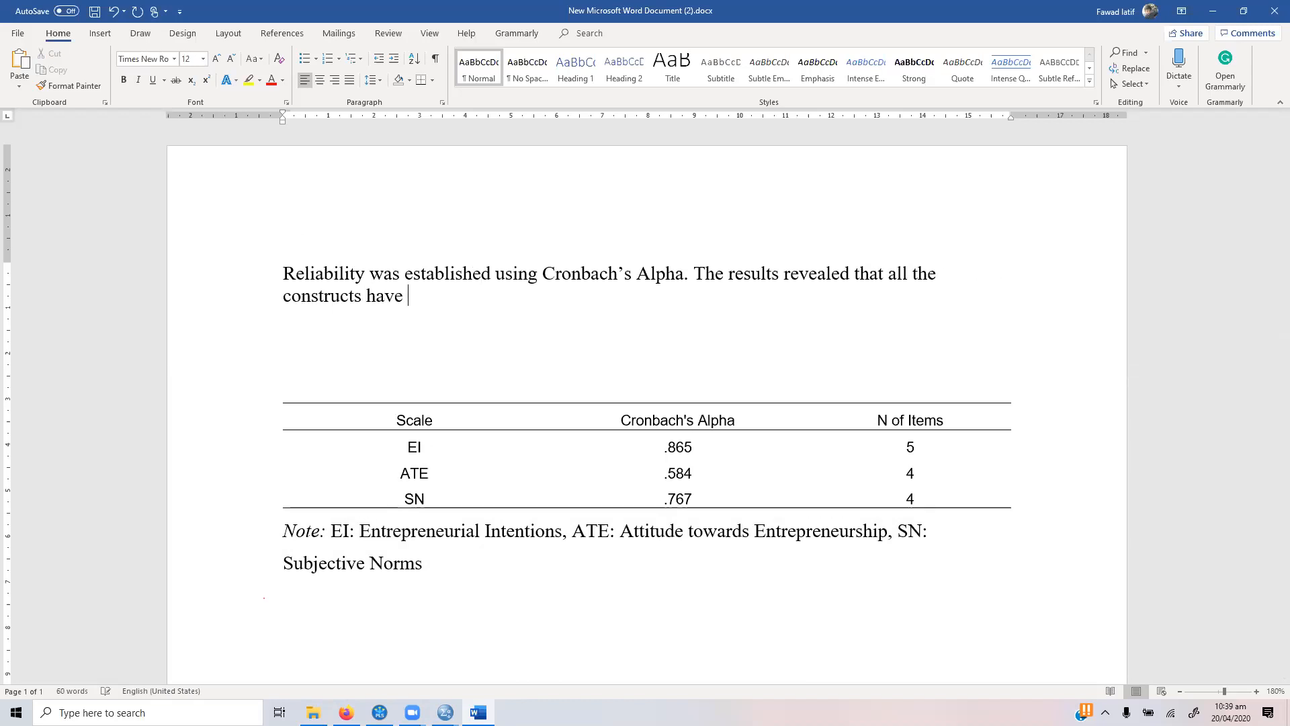
type("goo")
Step: Continue the paragraph with ". The results revealed that all the constructs have very good reliability (> .70)"
key("BackSpace")
key("BackSpace")
key("BackSpace")
type("very good reliability ()")
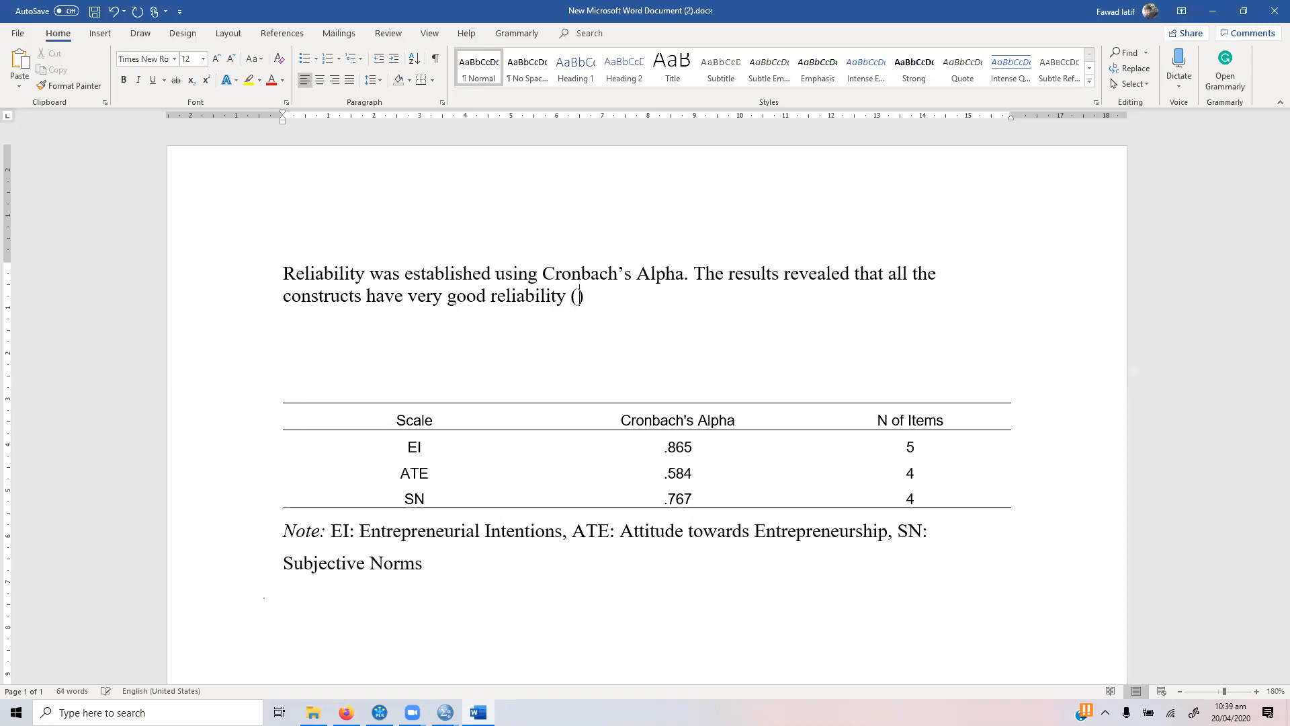
type("> .70")
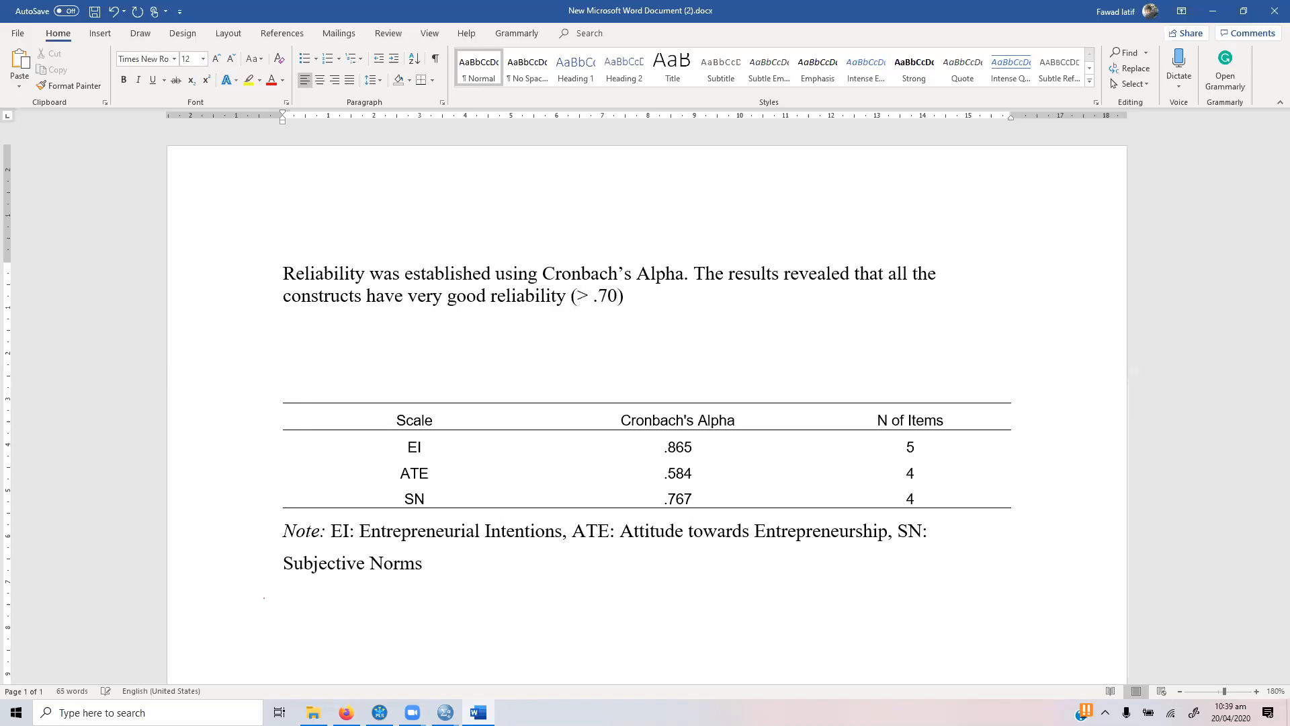
type(" excep")
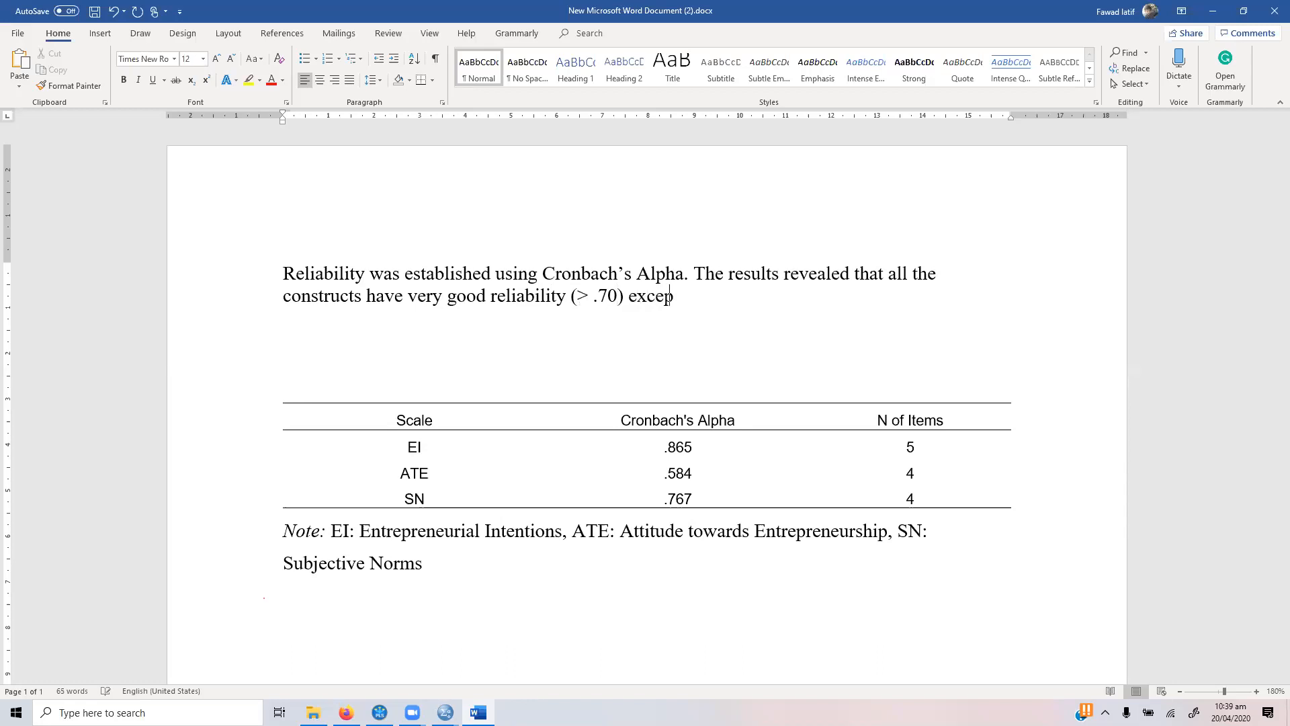
type("t for ATE()")
Step: Extend the sentence after "(> .70)" with the exception "except for ATE (.584)"
key("Left")
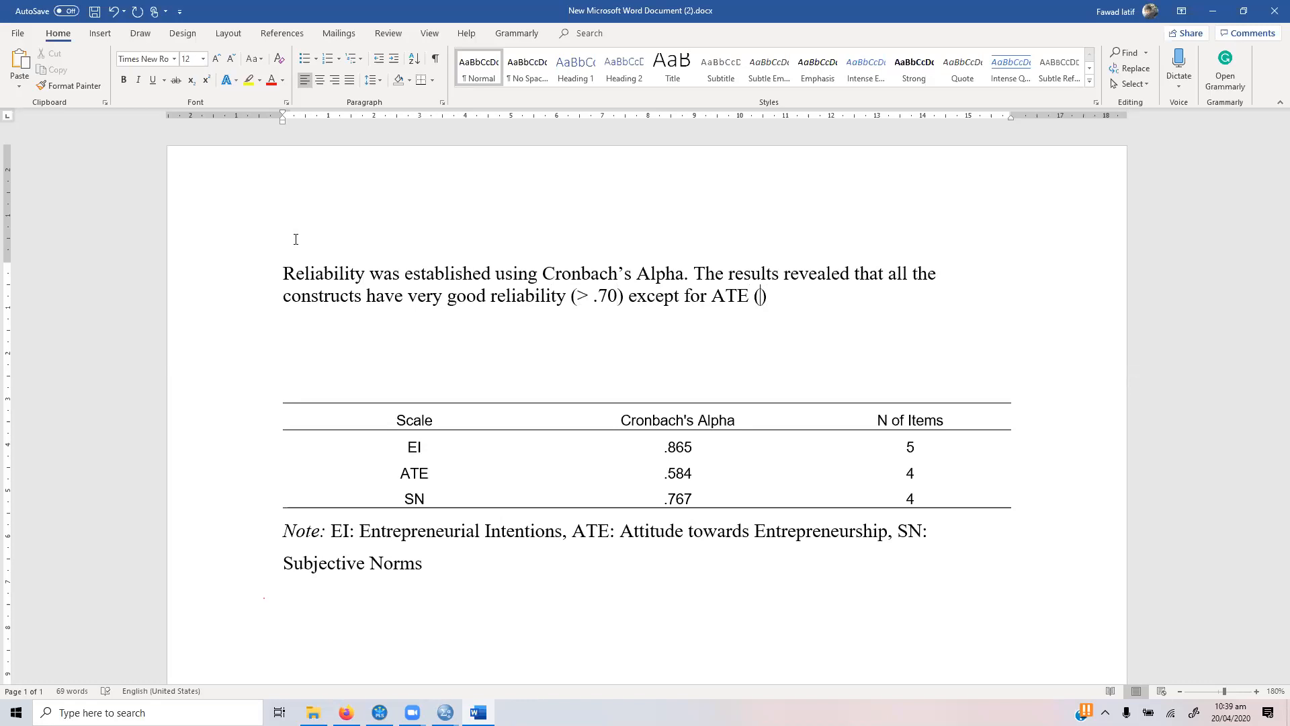
type(".584). However, since the reliab")
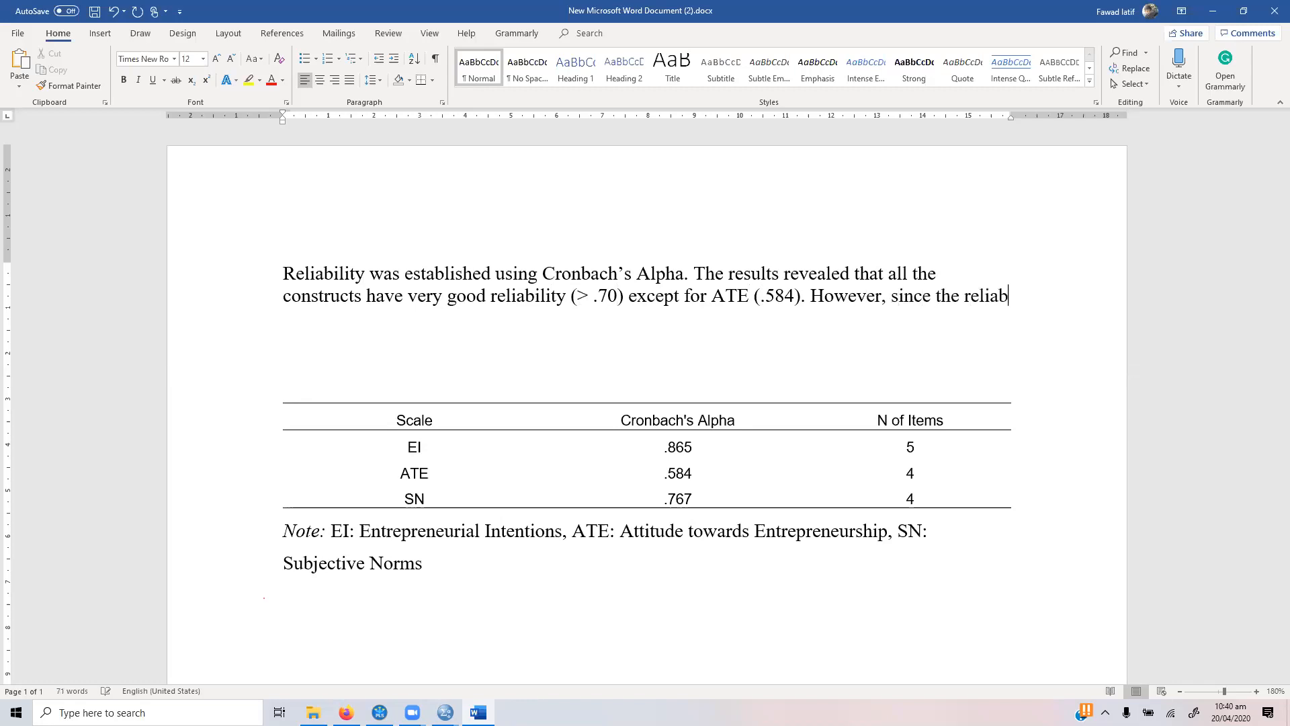
type("li")
type("lit")
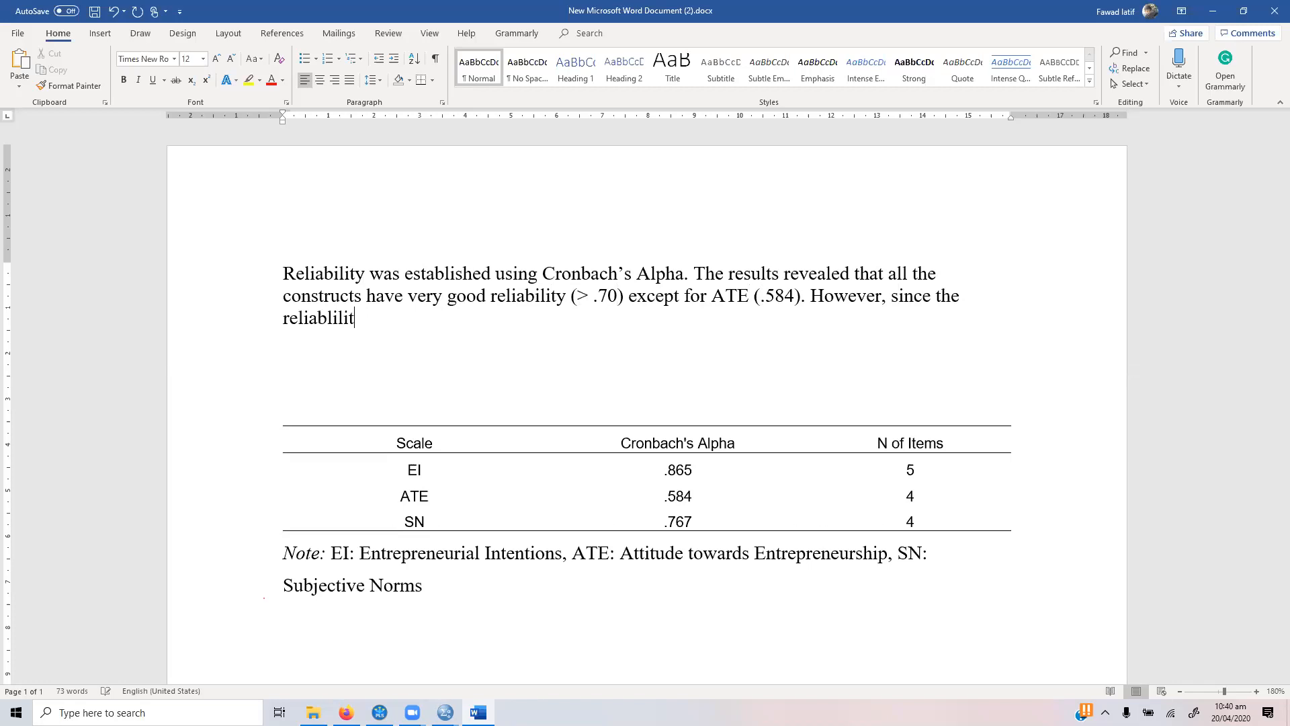
type("y for ATE was")
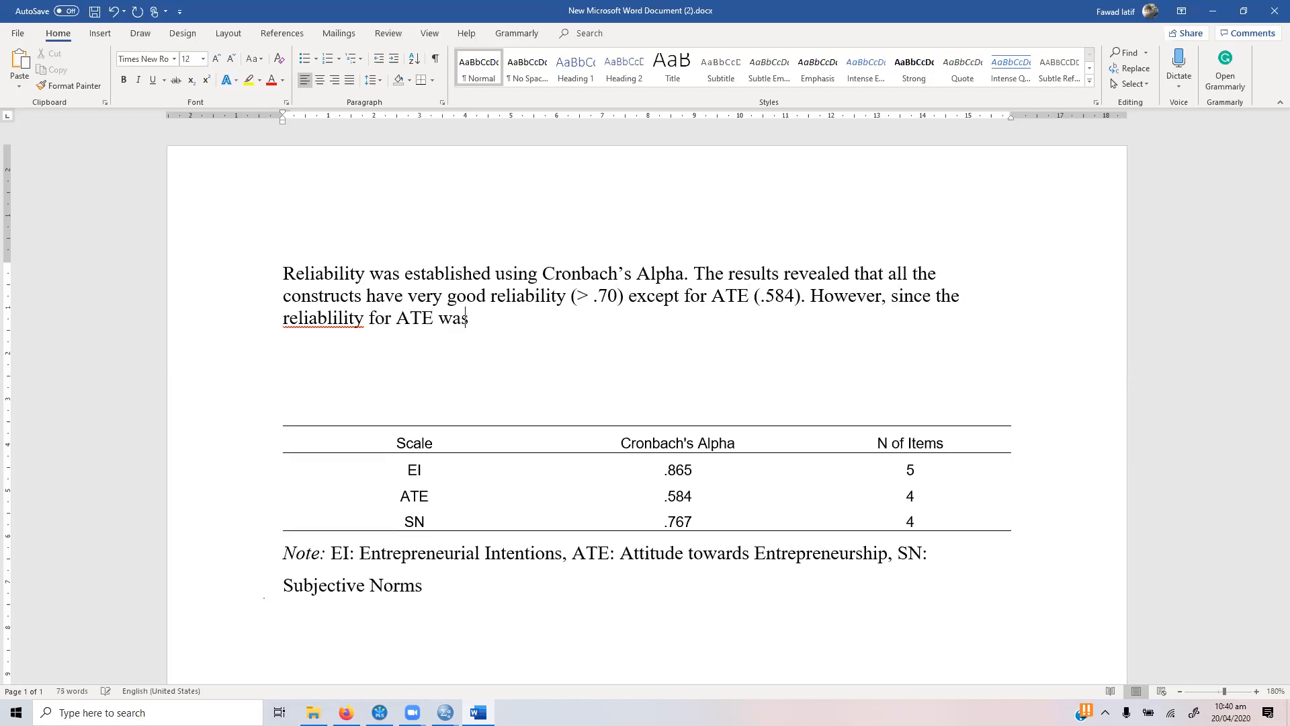
type(" close to .60, the constr")
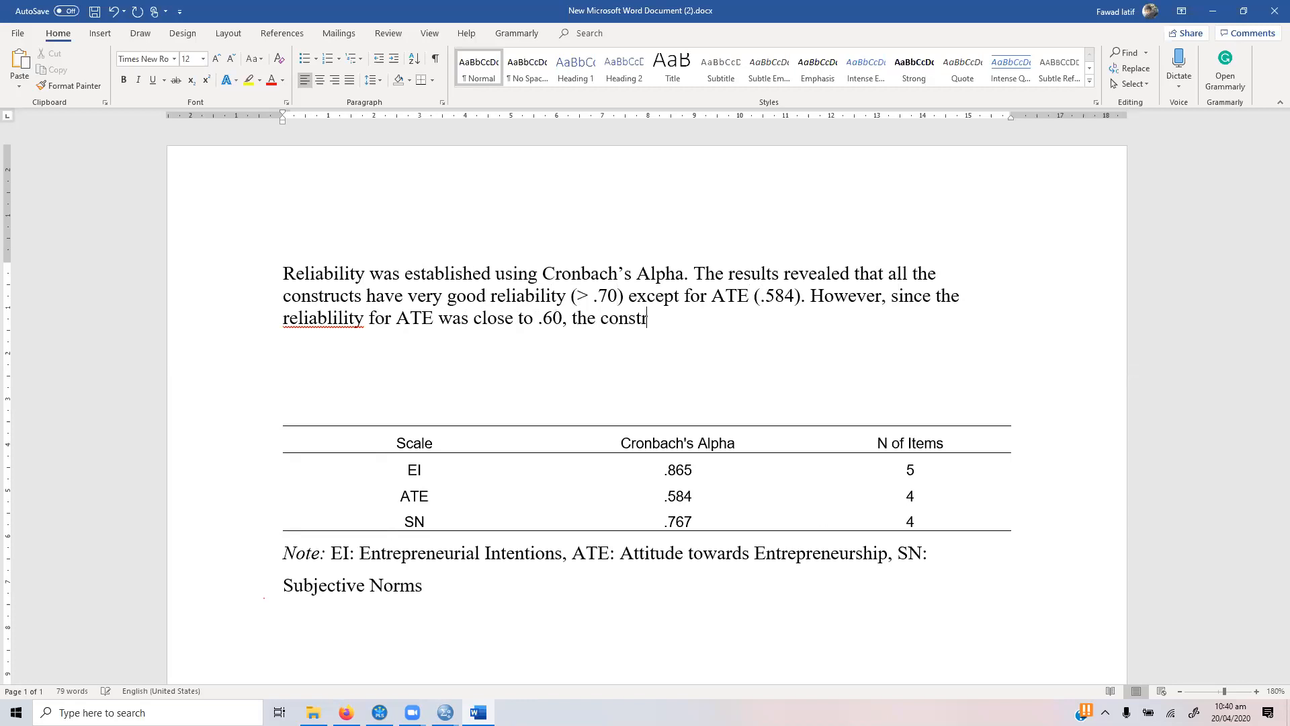
type("uct with the ite")
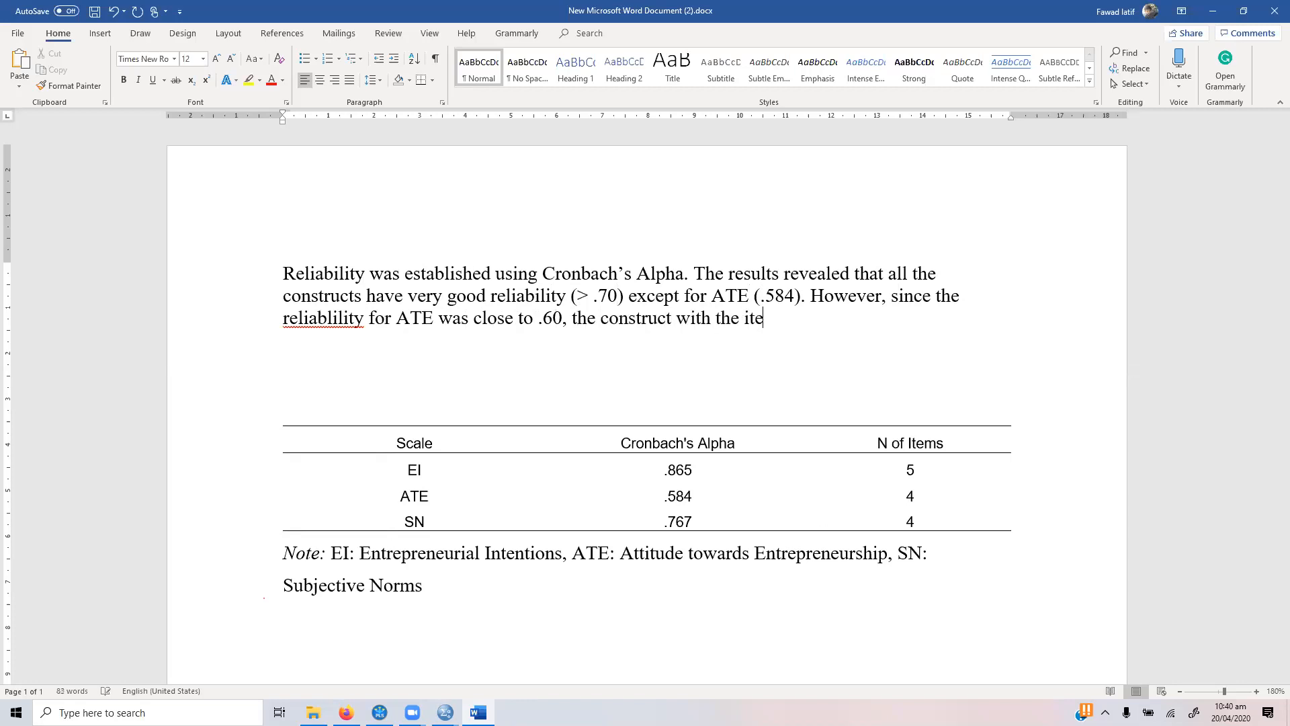
type("ms was retained.")
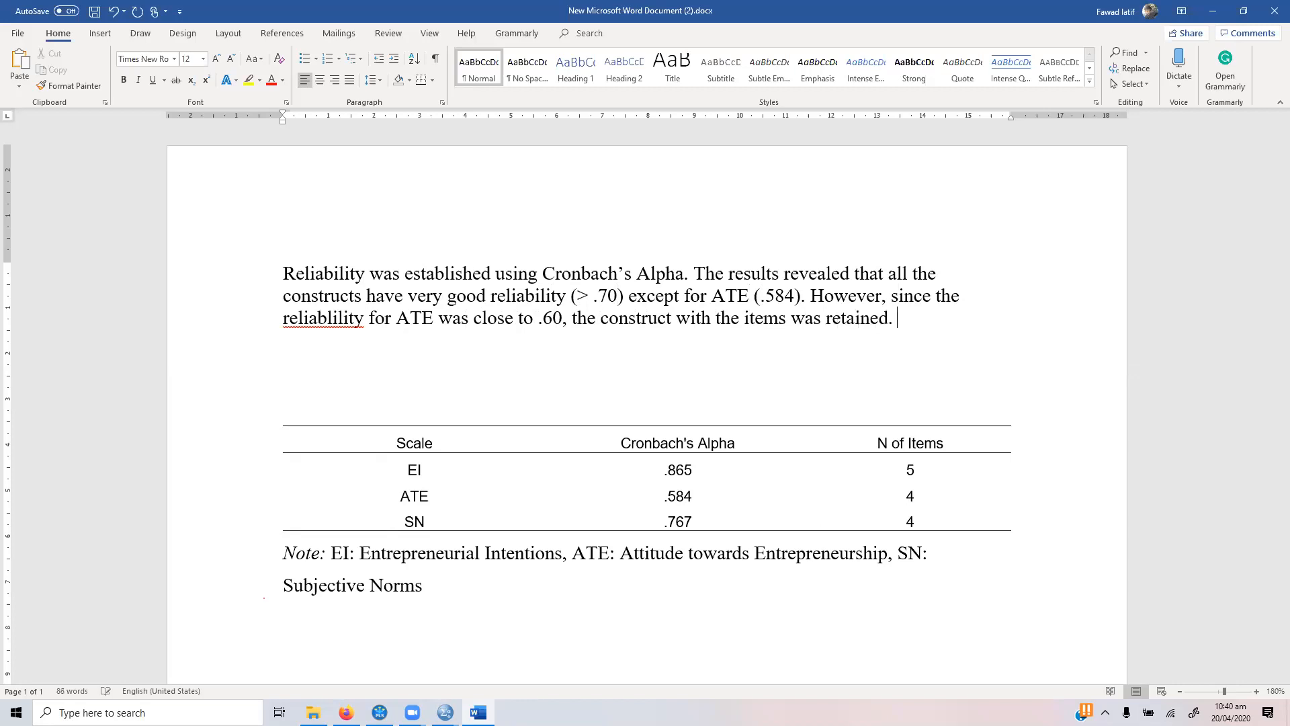
Step: Justify the reliability paragraph above the table and correct its misspelled "reliablility" to "reliability"
key("shift+Up")
key("shift+Up")
key("shift+Home")
key("ctrl+j")
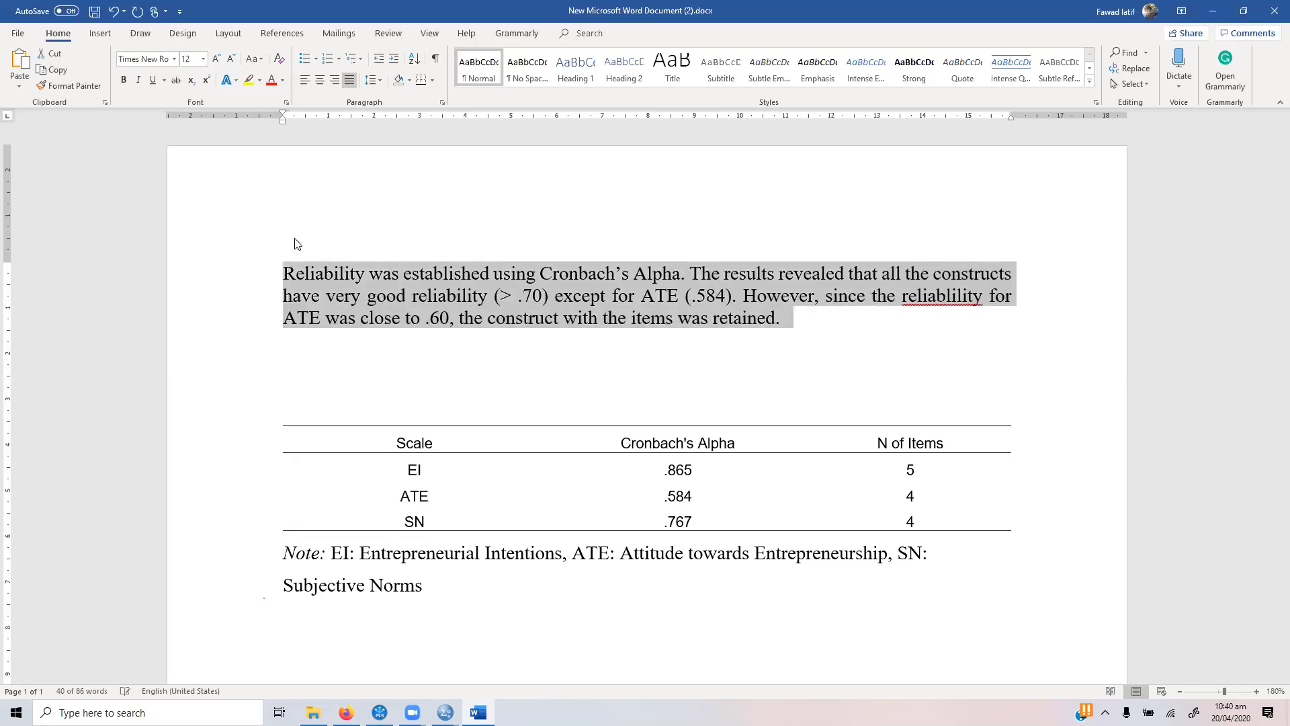
key("Left")
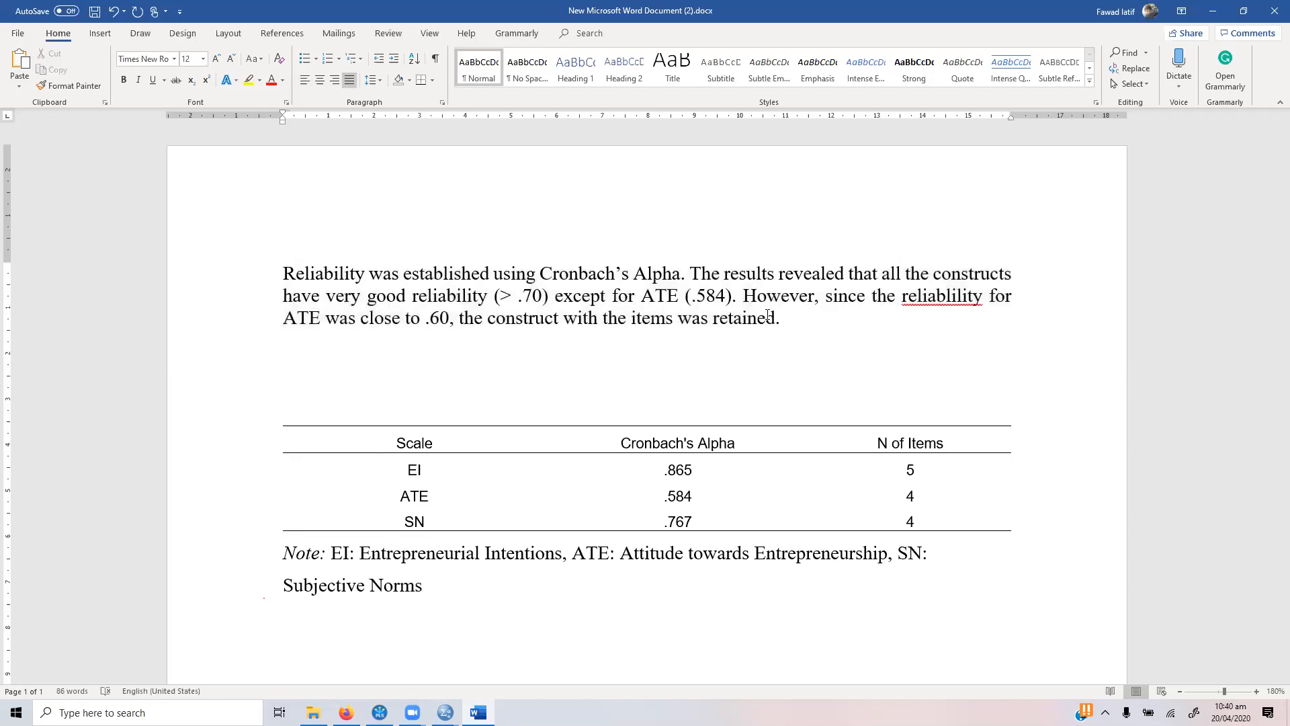
right_click(956, 296)
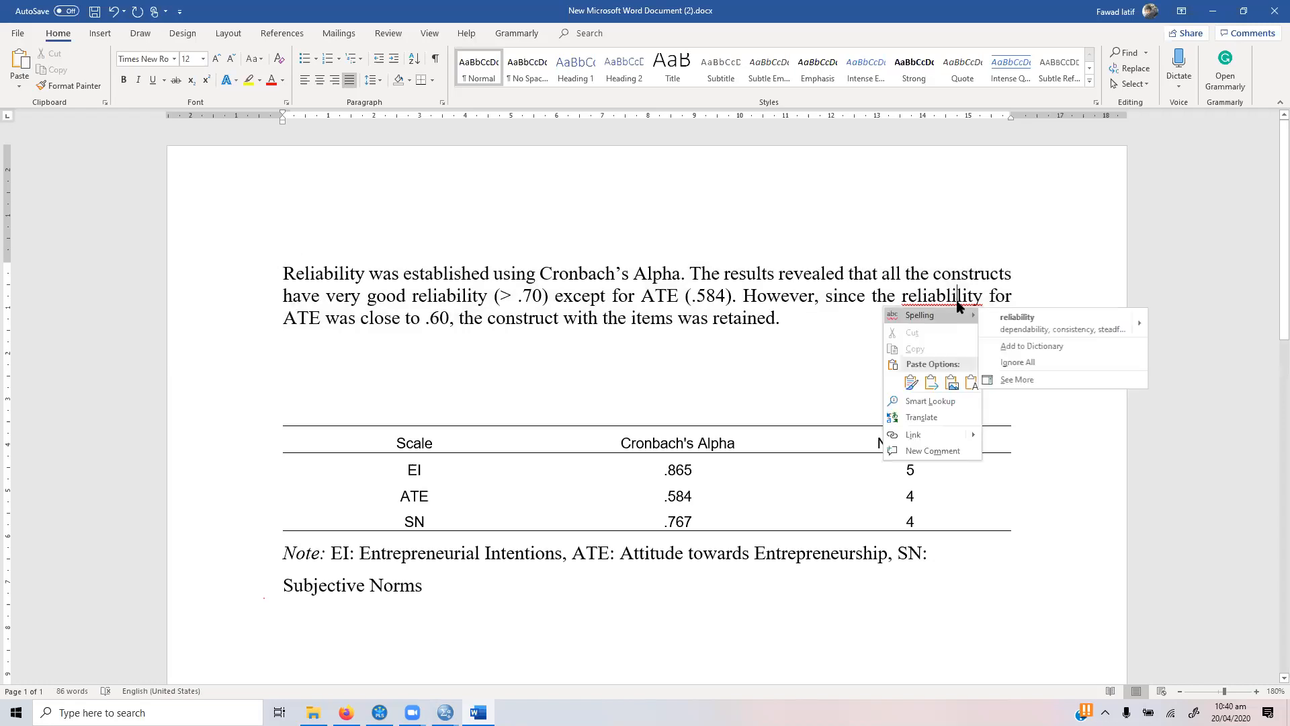
left_click(1001, 329)
Step: Insert "One item (ATE1) was removed to improve the relia" between "(.584)." and "However" in the paragraph
left_click(770, 323)
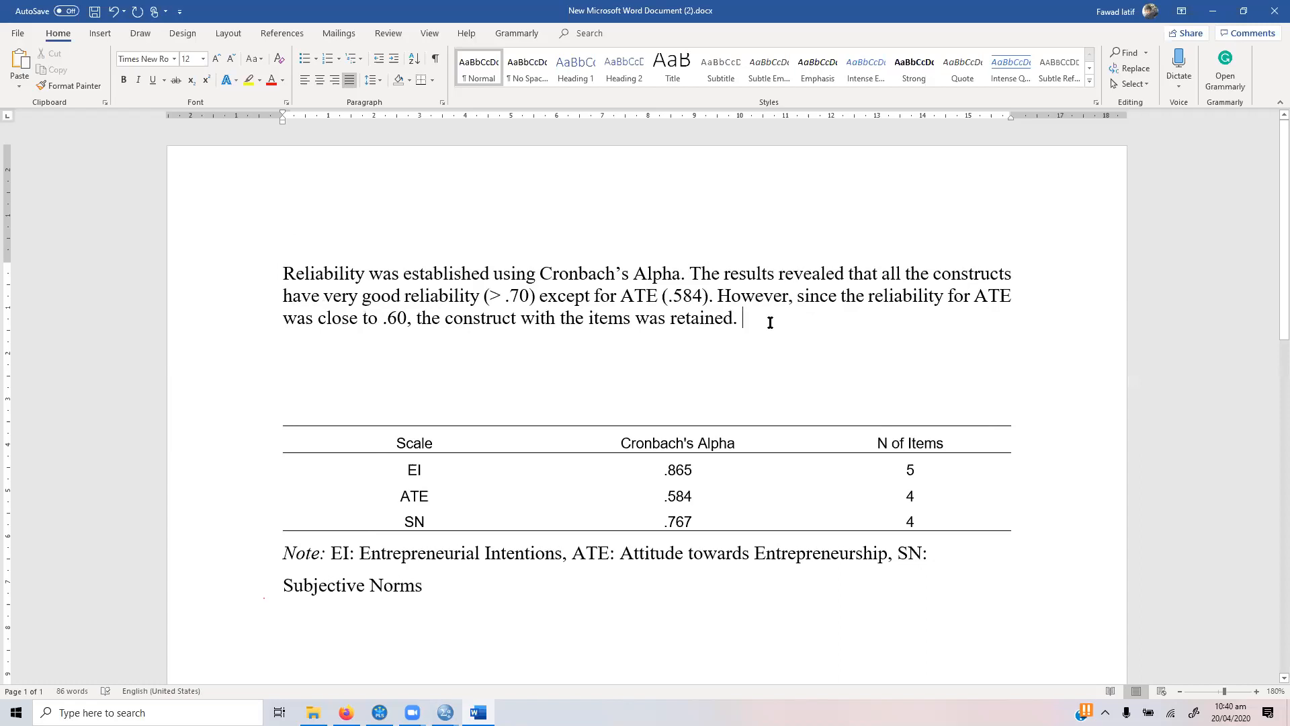
key("Up")
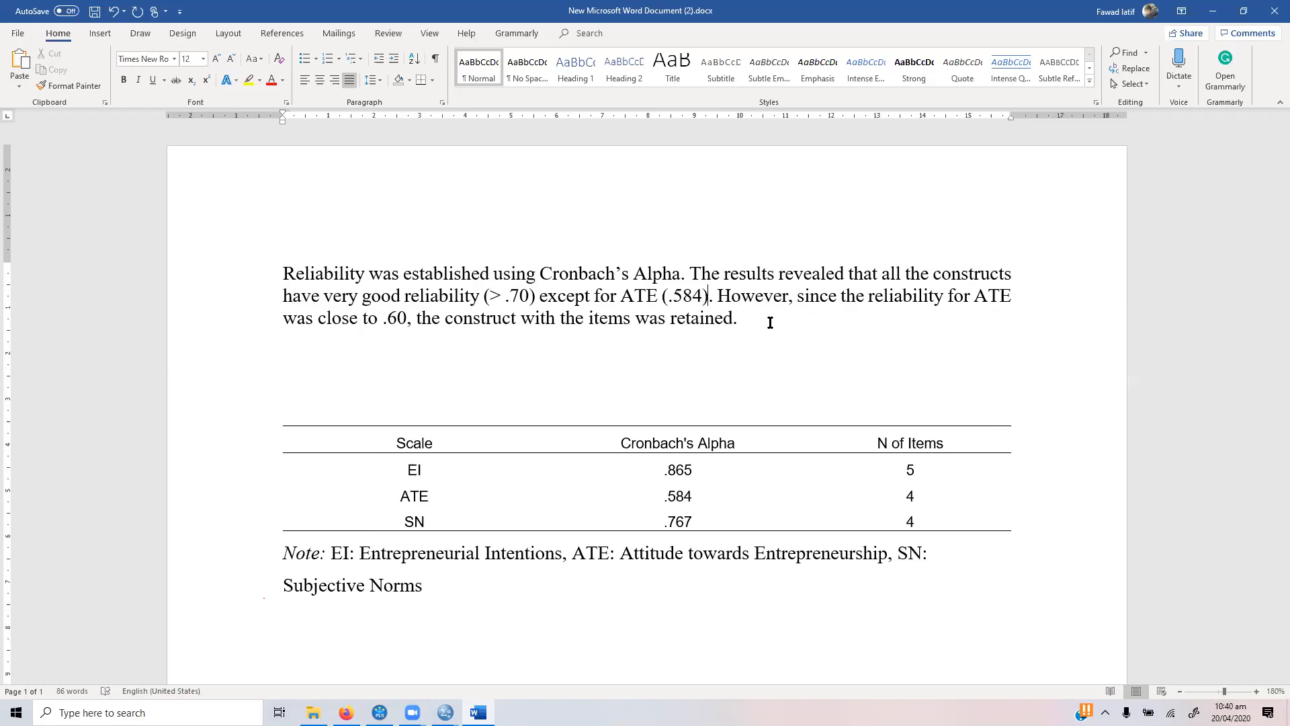
type("One item")
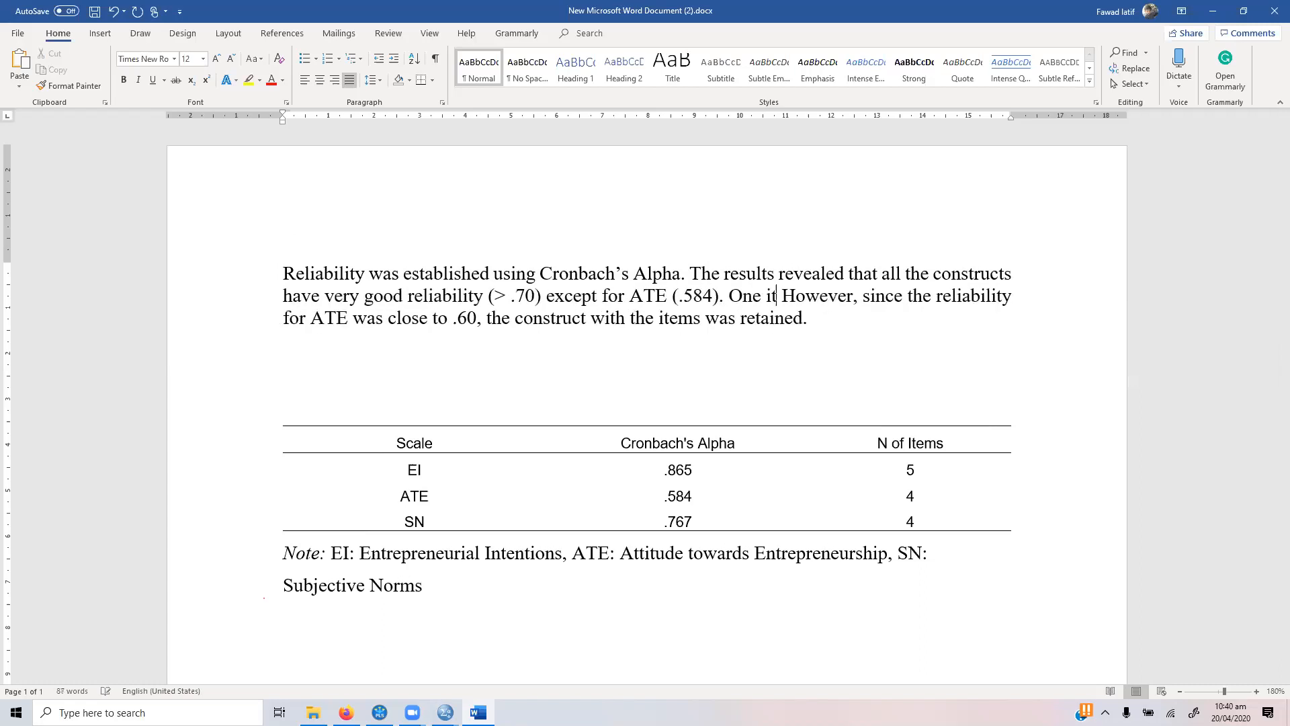
type(" (ATE1)")
key("Left")
type("ATE1")
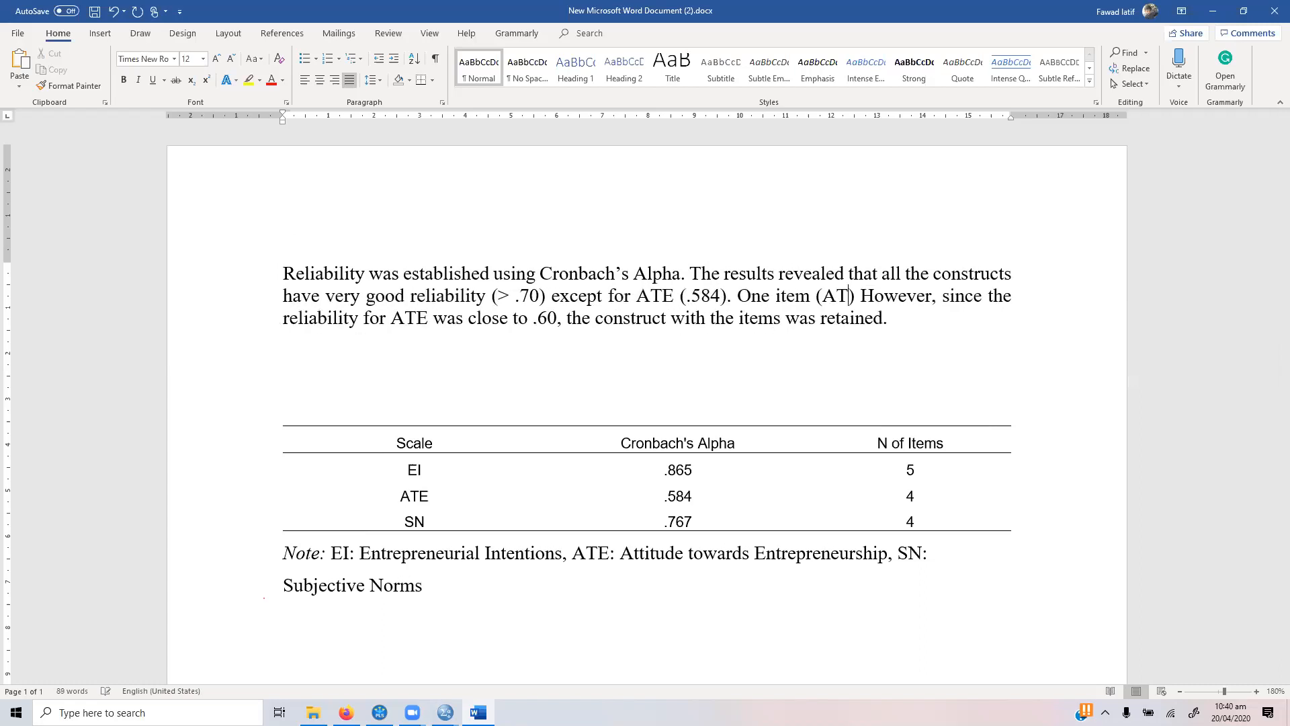
key("Right")
type("was remoed")
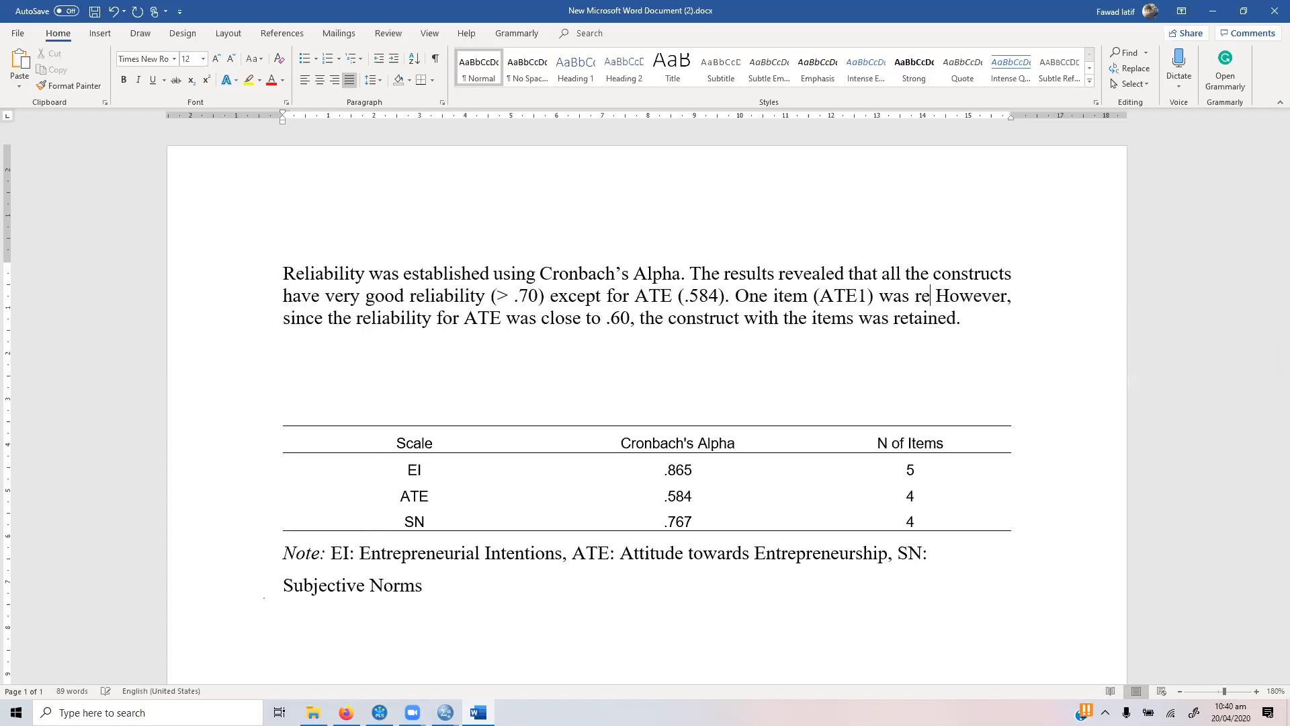
type(" to")
key("BackSpace")
key("BackSpace")
key("BackSpace")
key("BackSpace")
key("BackSpace")
key("BackSpace")
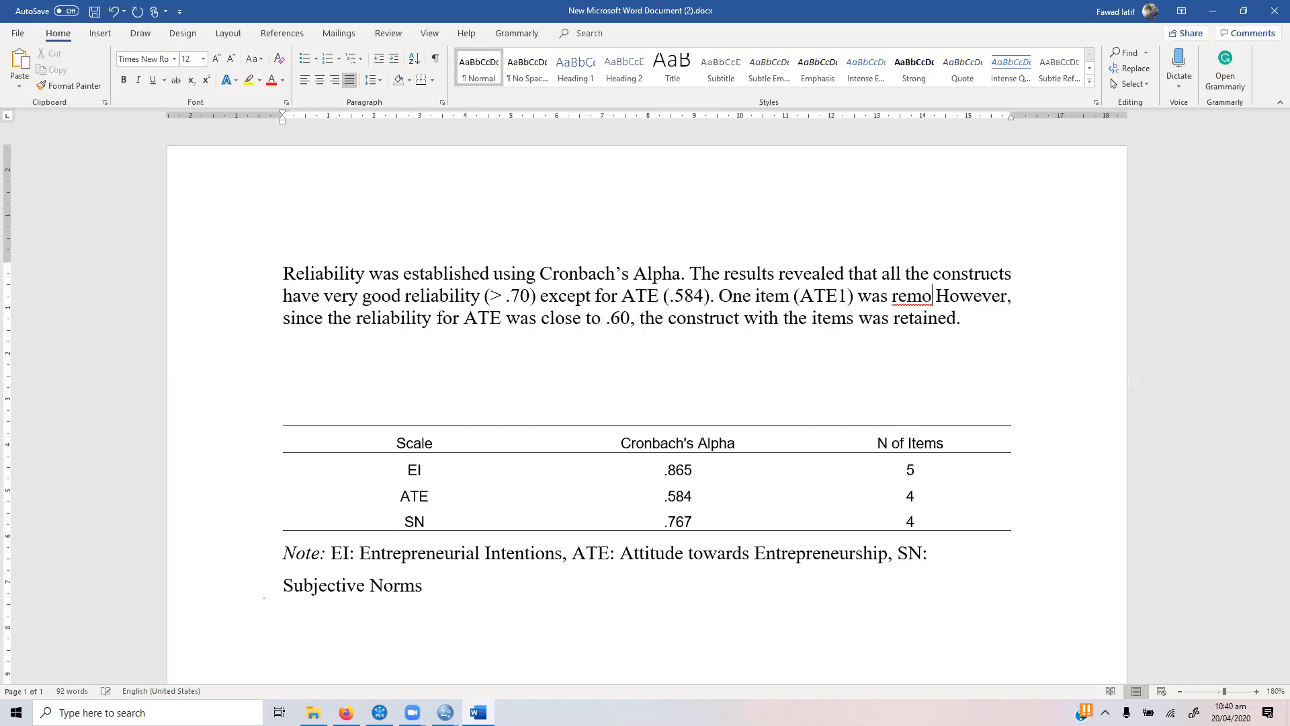
type("ved to improve ")
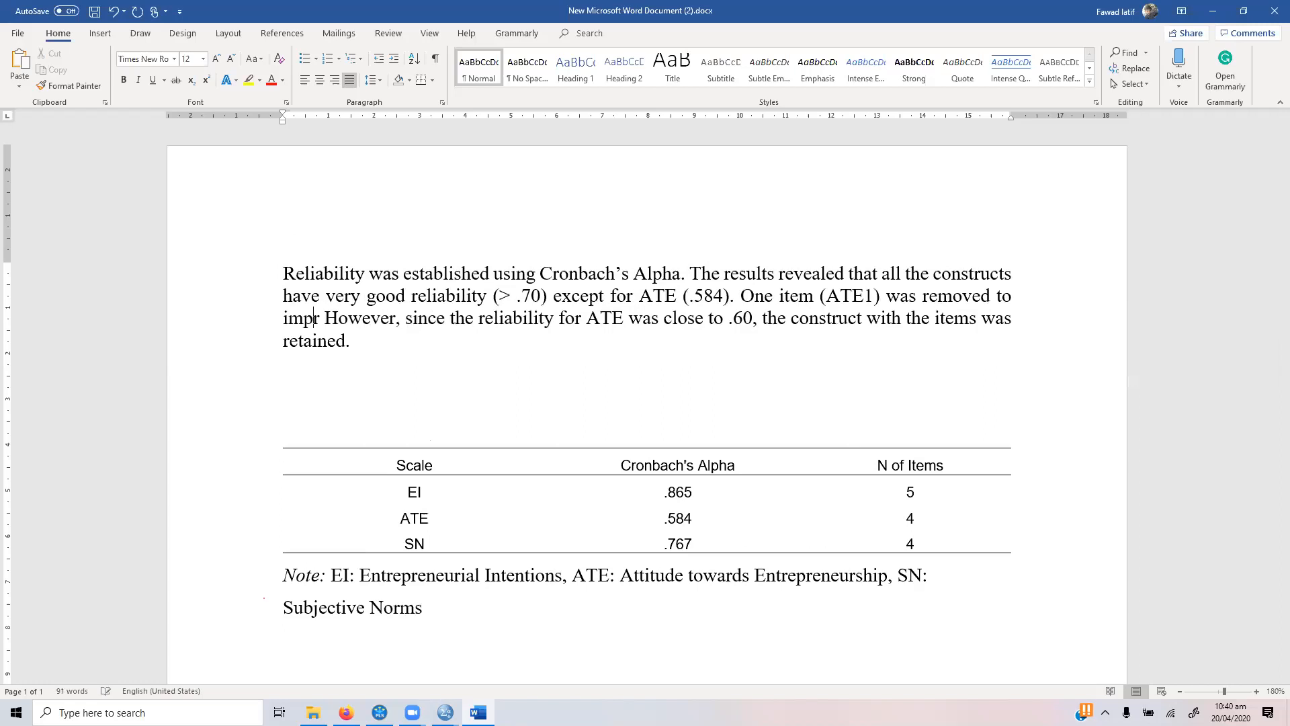
type("the relia")
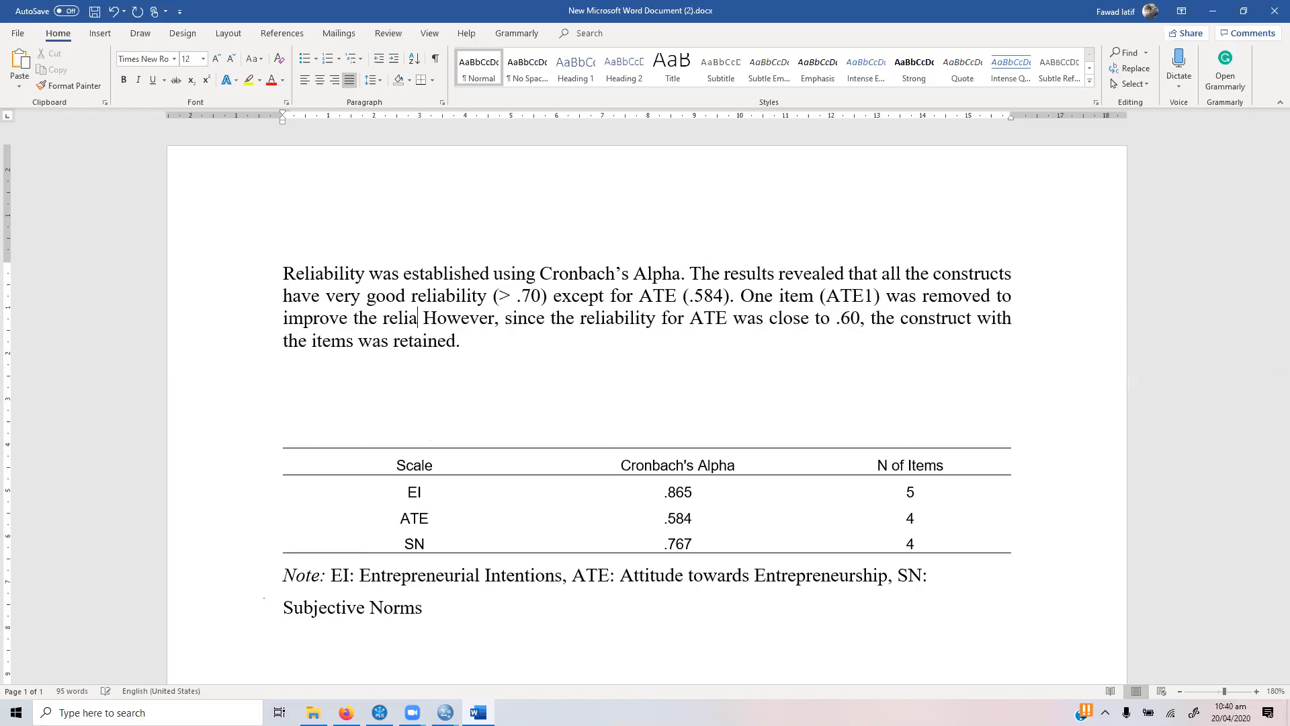
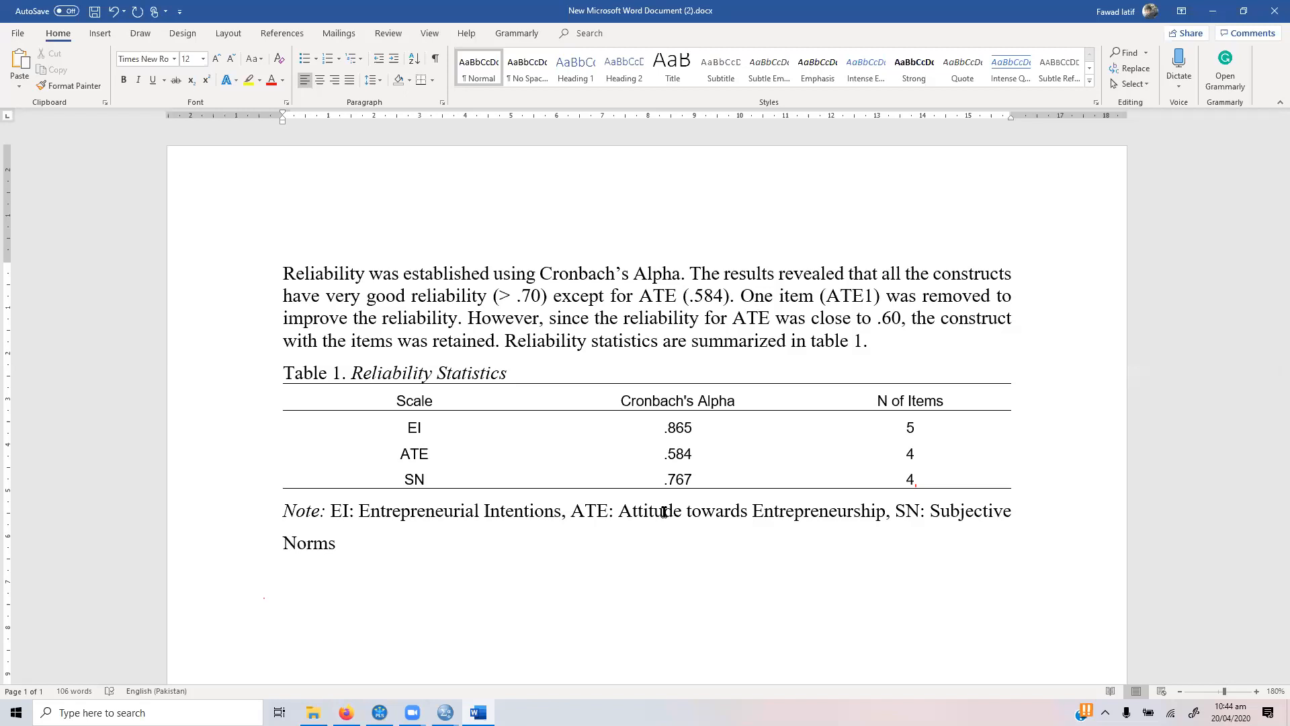
Step: Add the bold heading "Spearman Correlation" below the table note
type("Spearman Corr")
key("BackSpace")
key("BackSpace")
type("relat")
key("BackSpace")
key("BackSpace")
key("BackSpace")
key("BackSpace")
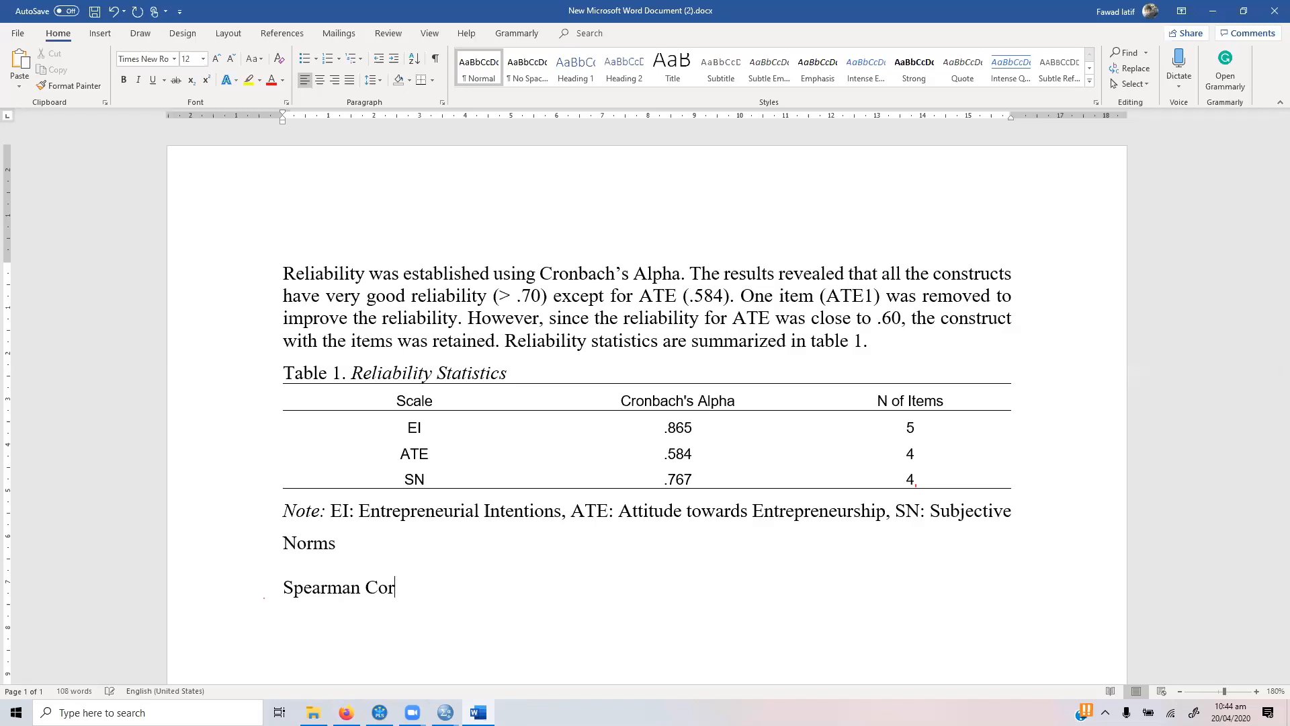
type("e")
key("BackSpace")
type("relation -")
key("BackSpace")
key("BackSpace")
key("BackSpace")
key("shift+Home")
key("ctrl+b")
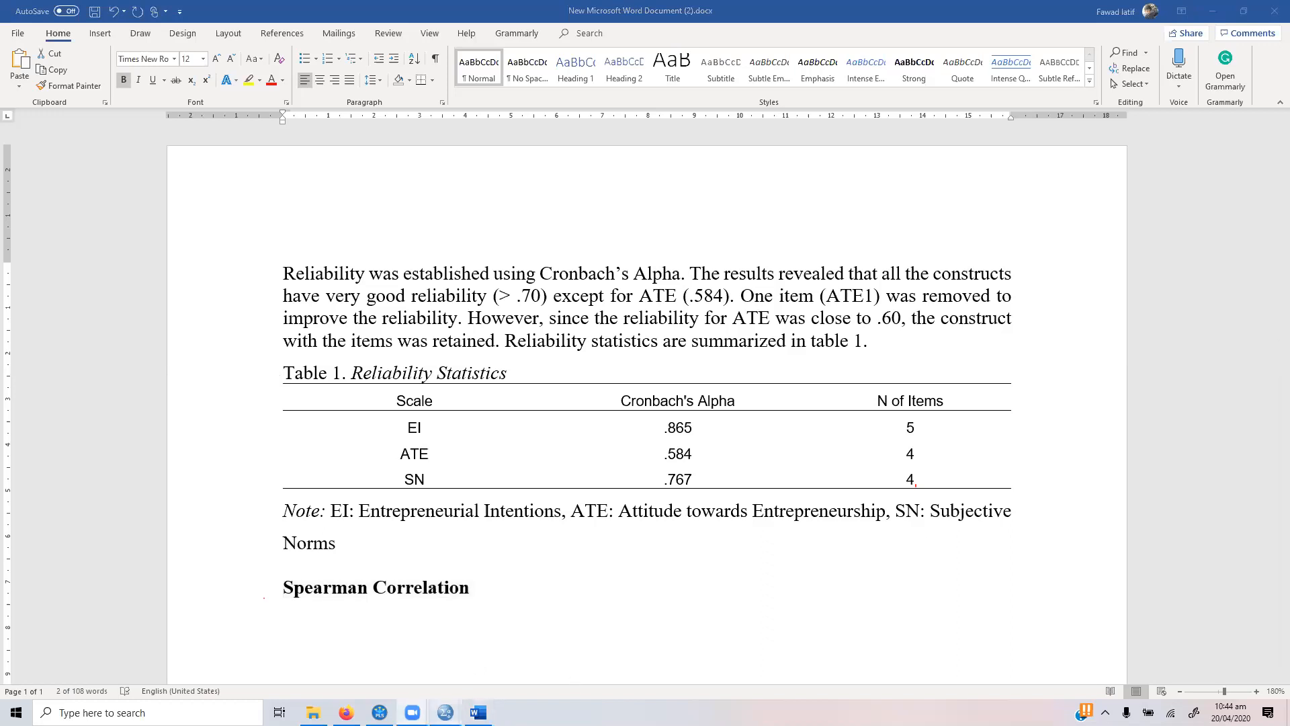
Step: Switch to the SPSS Data Editor for rEVERSED.sav and open a Bivariate Correlations analysis
left_click(446, 712)
left_click(481, 658)
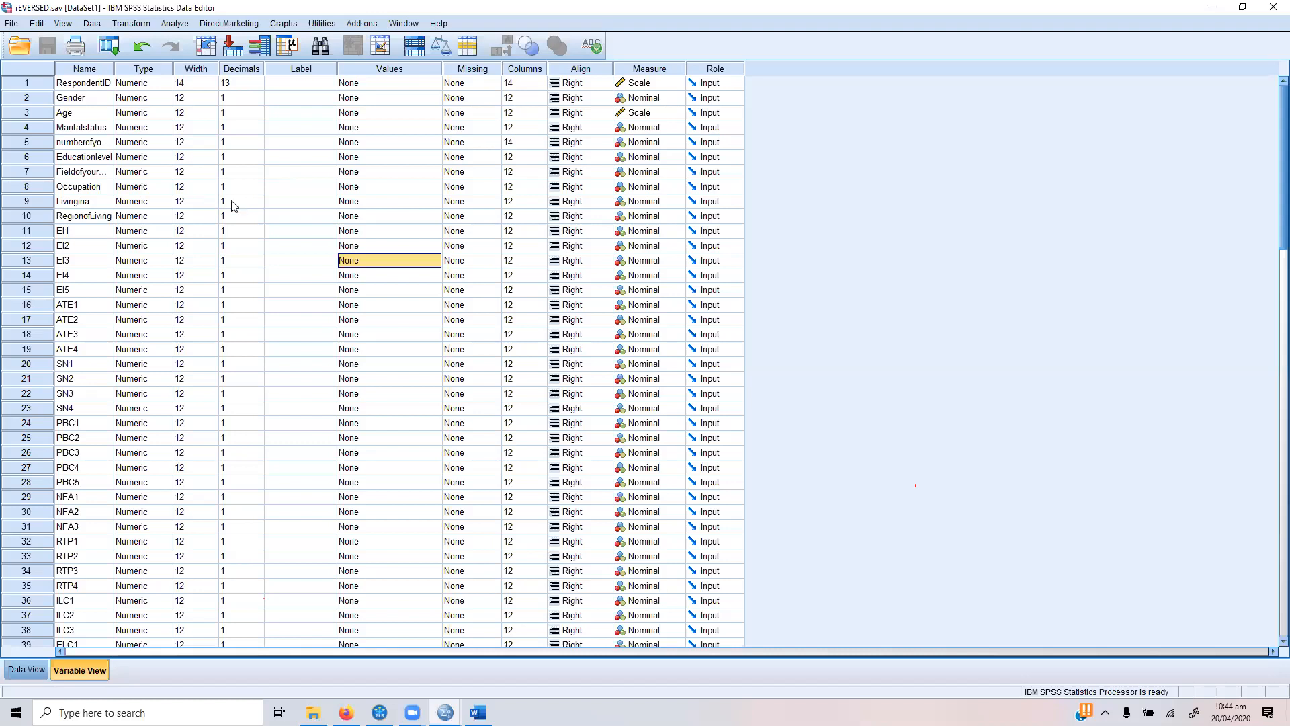
left_click(175, 23)
mouse_move(290, 145)
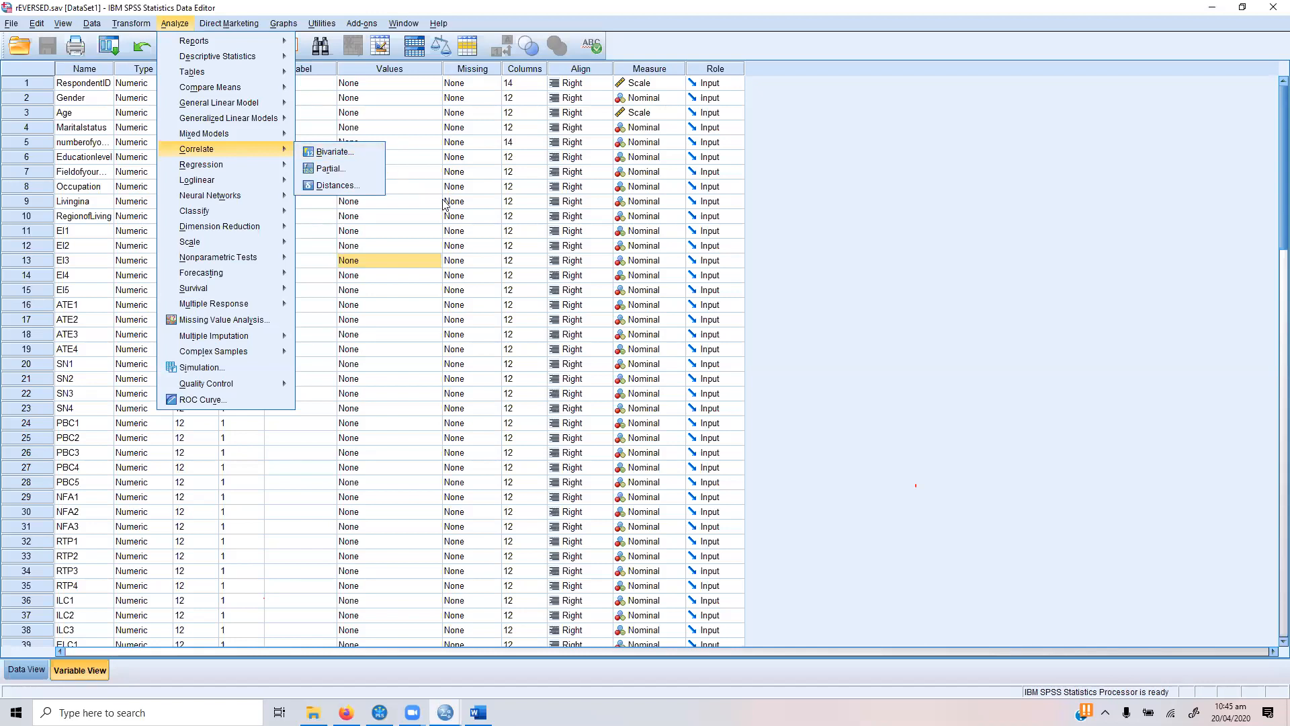
left_click(839, 247)
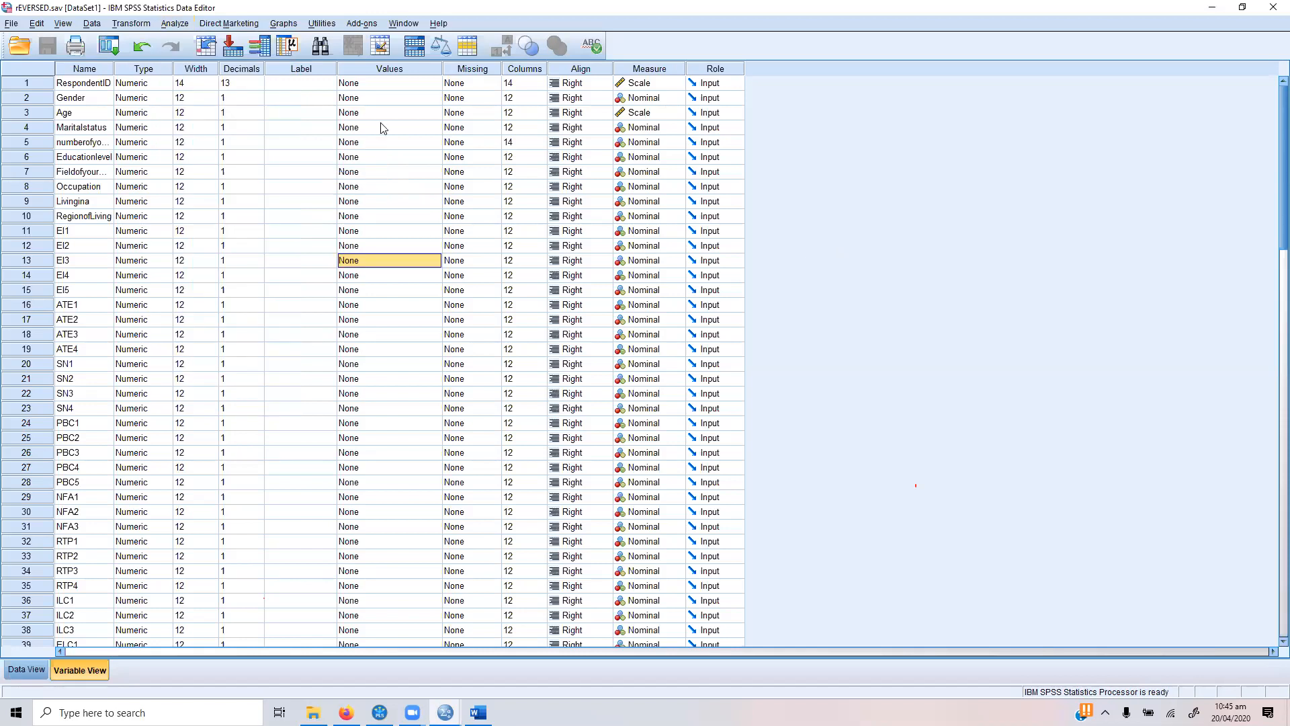
left_click(175, 23)
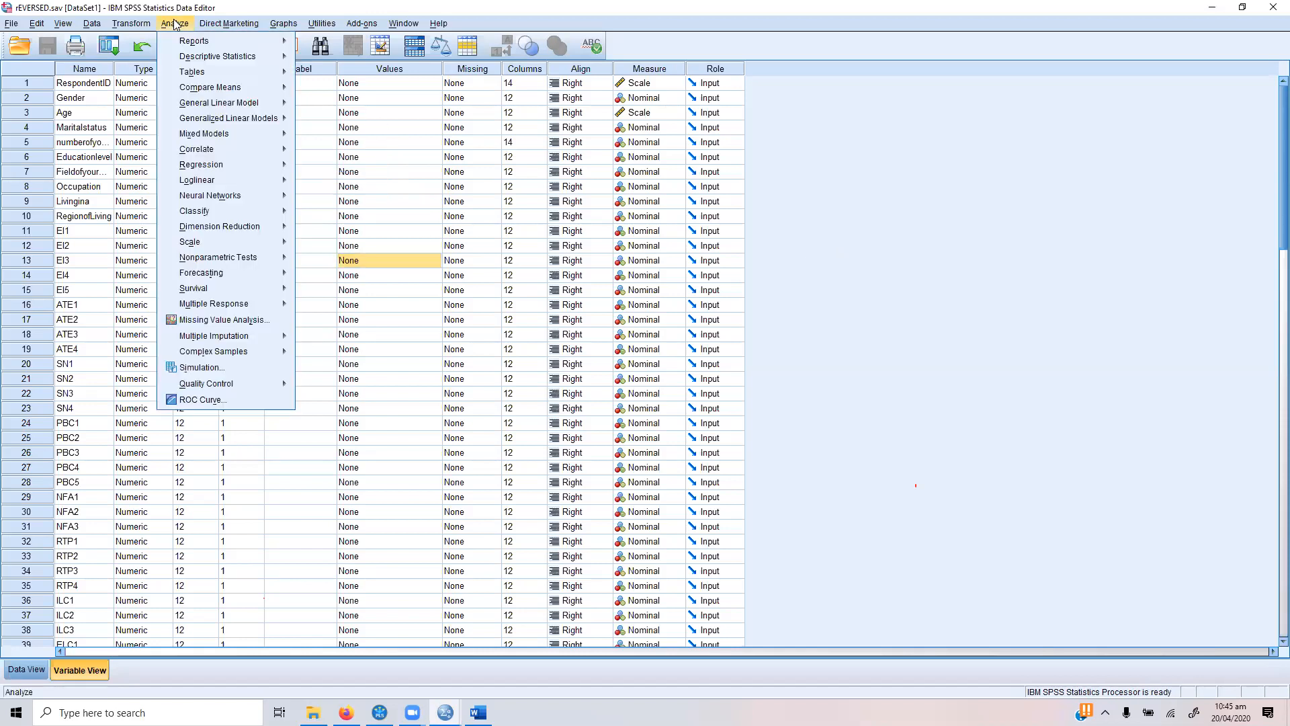
mouse_move(232, 150)
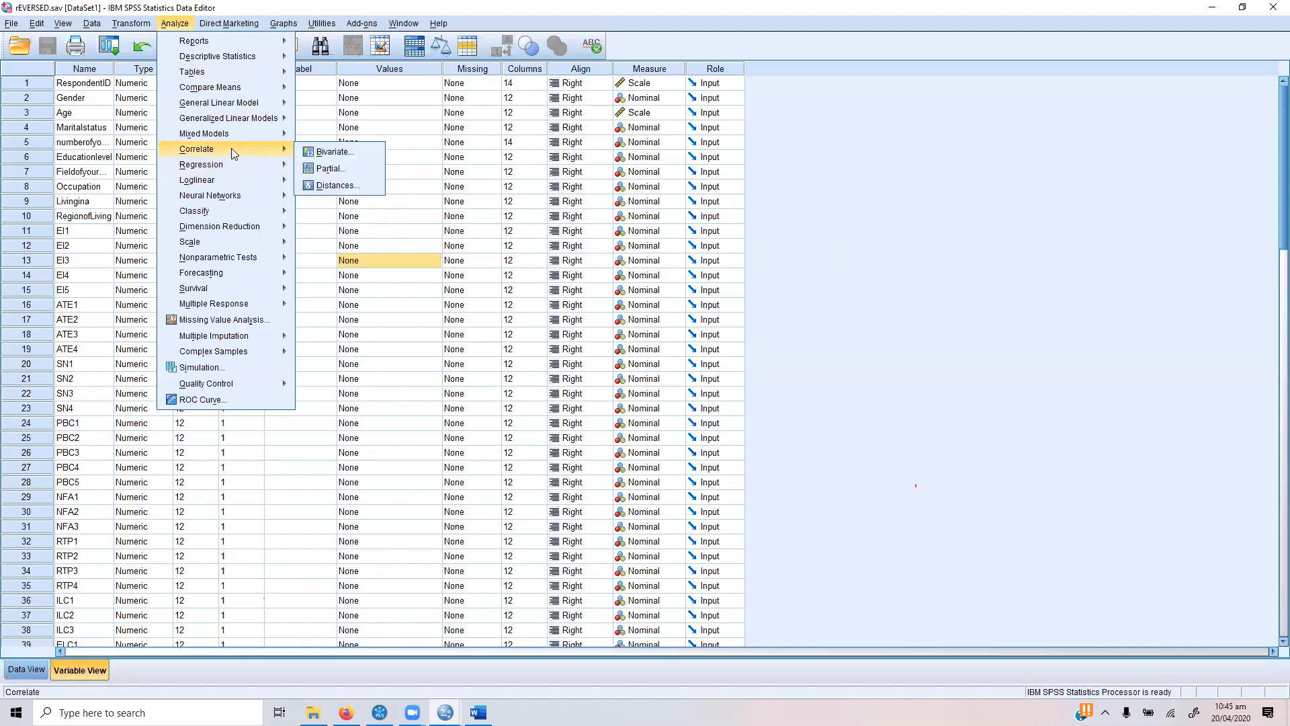
left_click(367, 154)
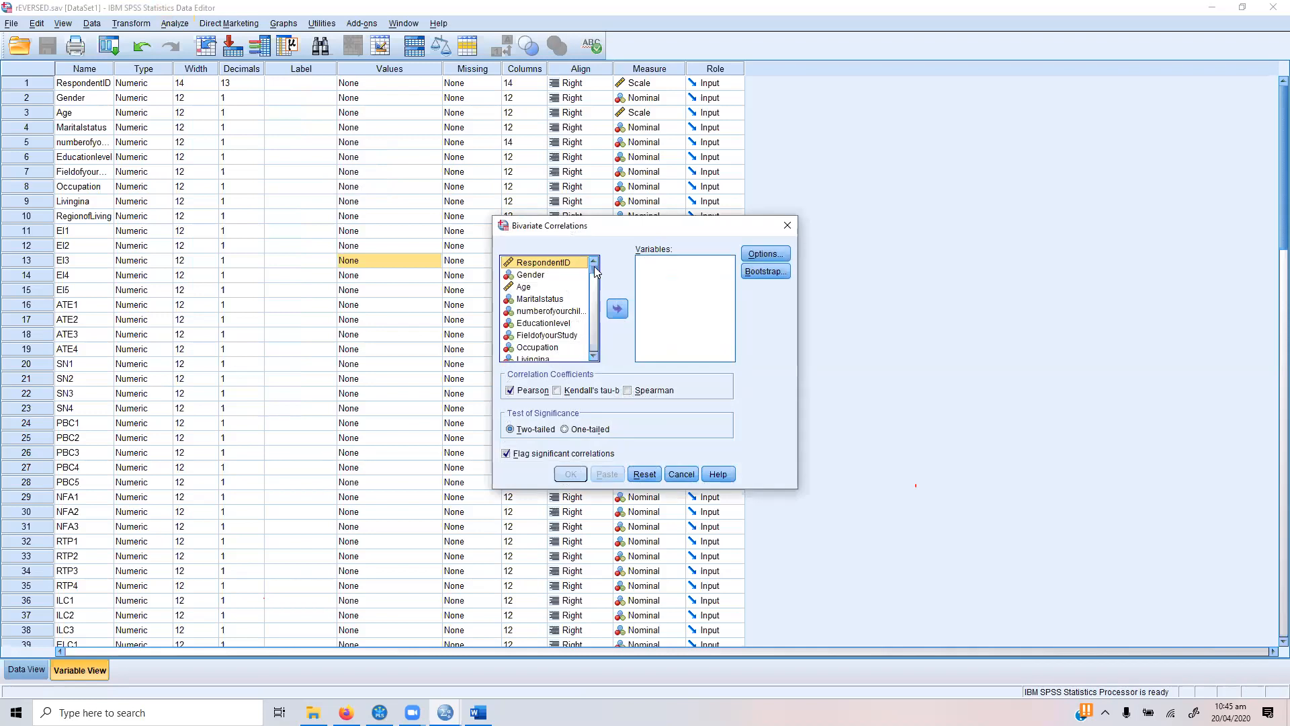
Step: Add the composite variables EI and SE to the bivariate correlation's variables
left_click_drag(594, 271, 592, 370)
left_click(530, 265)
key("Up")
key("Up")
key("Up")
key("Up")
key("Up")
key("Up")
key("Up")
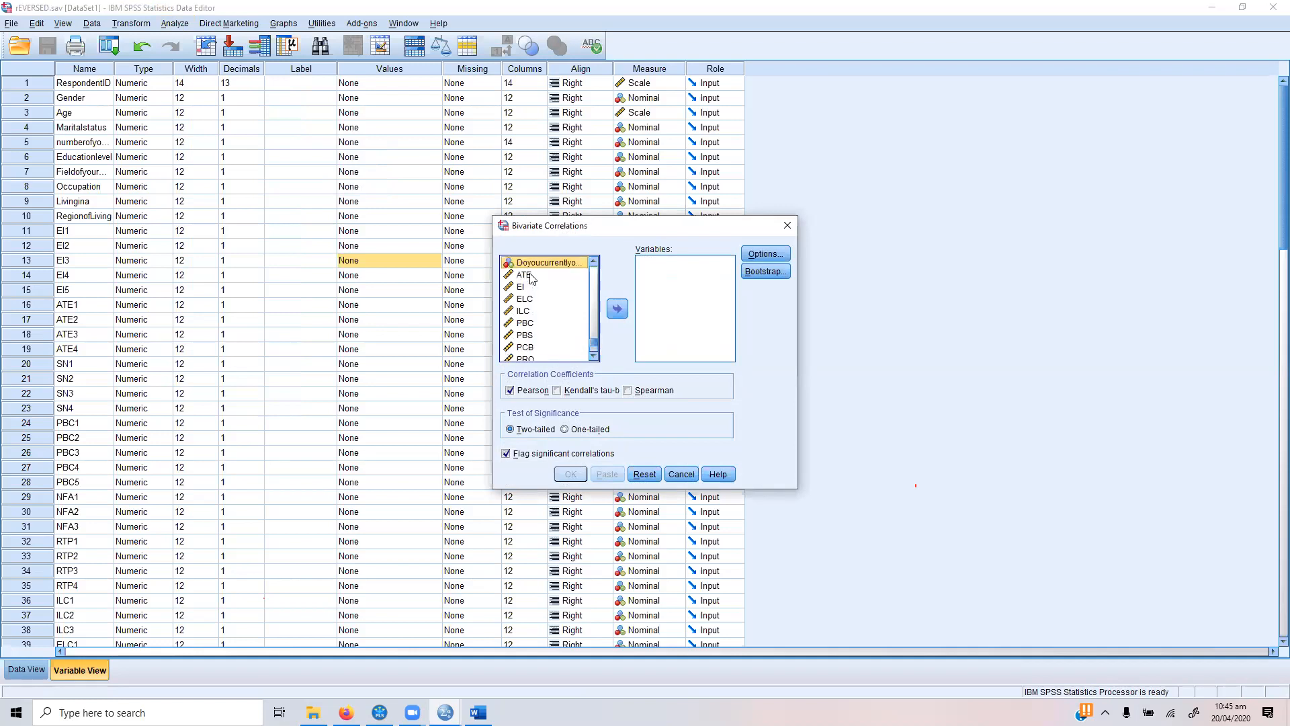
key("Down")
key("Down")
key("Down")
key("Down")
left_click(618, 308)
left_click(594, 356)
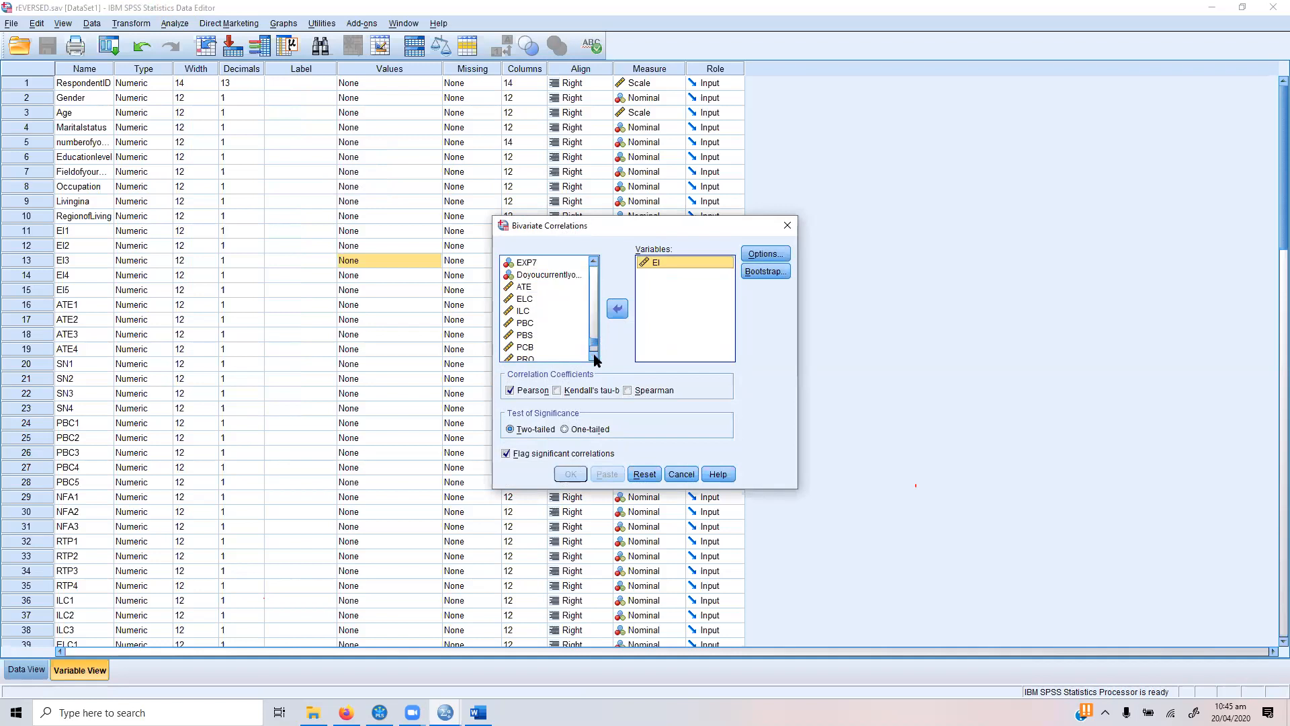
left_click(523, 332)
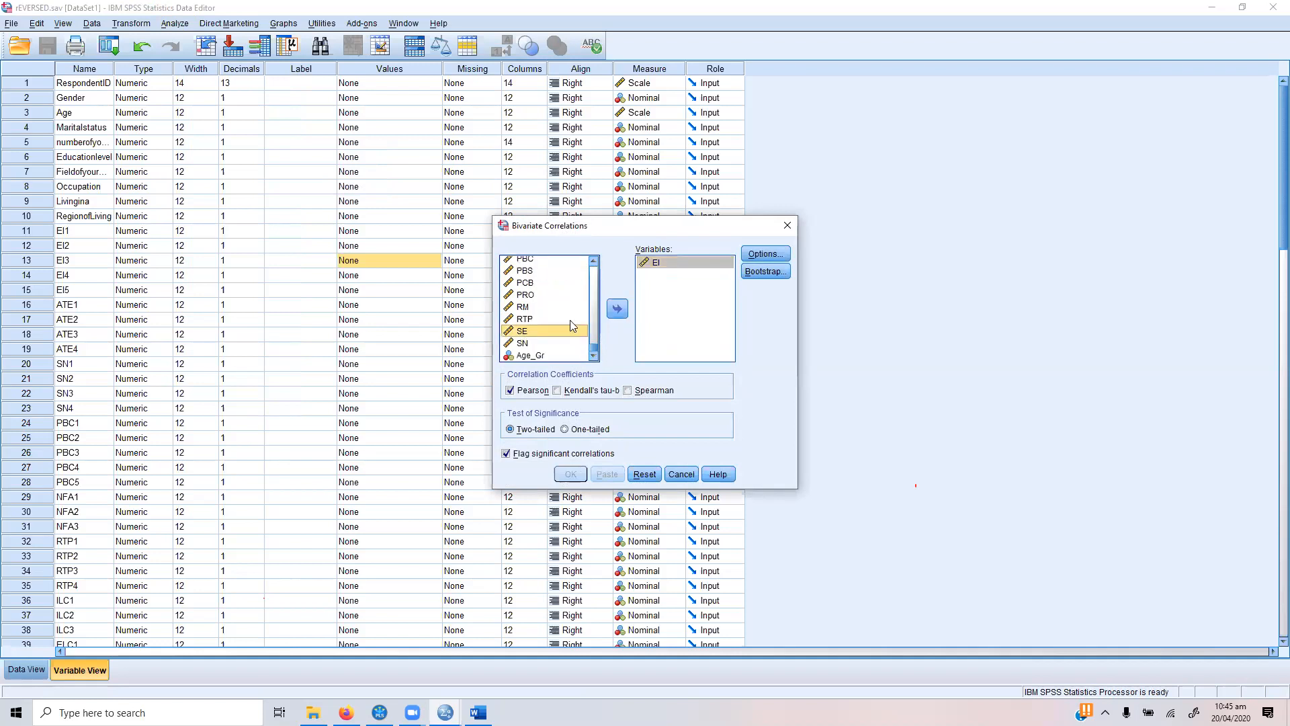
left_click(616, 309)
Step: Include the Spearman coefficient, use a one-tailed test, place SE before EI, and run the correlation
left_click(647, 393)
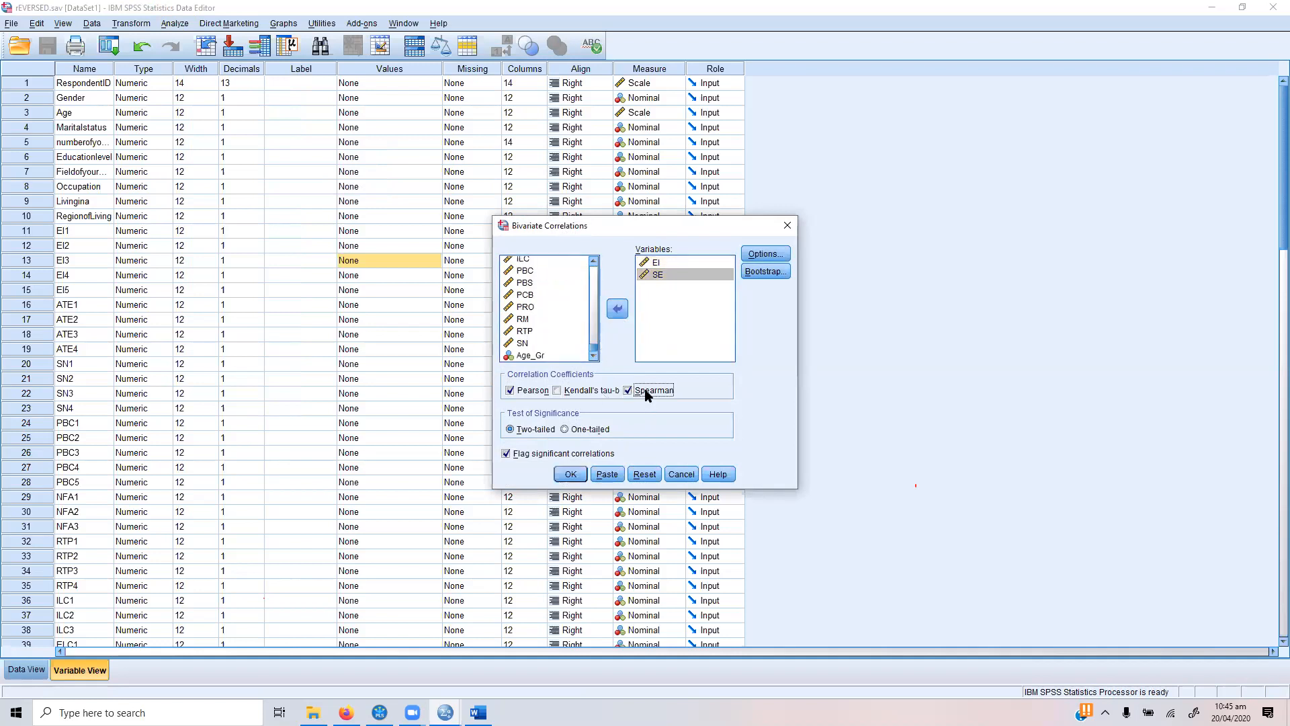
left_click(565, 430)
left_click_drag(671, 273, 666, 262)
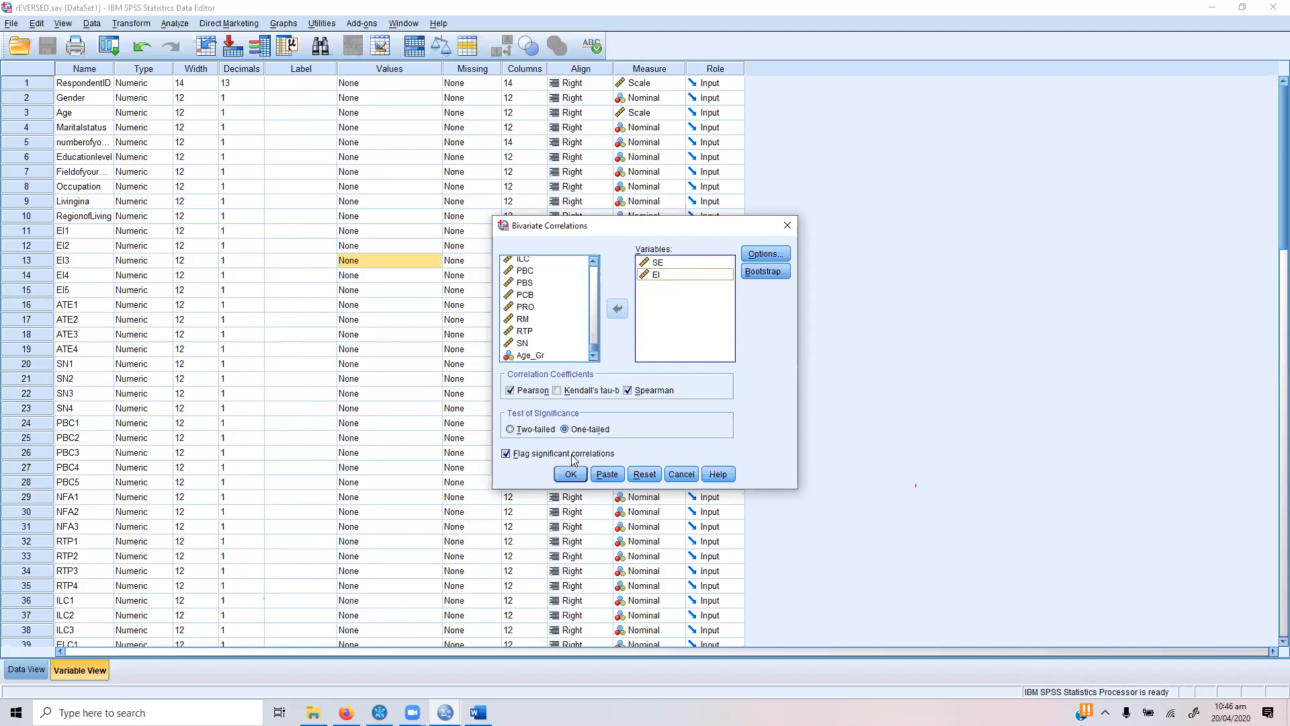
left_click(570, 474)
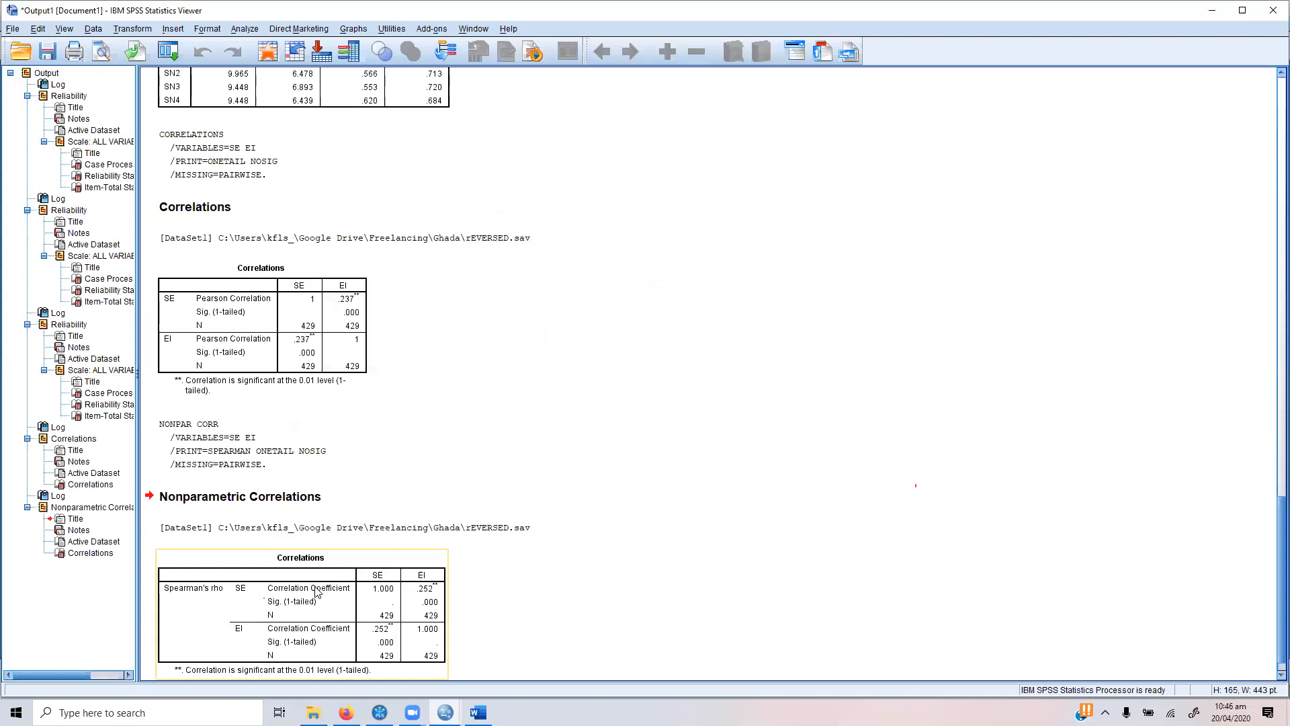
Step: Copy the Spearman's rho correlations table from the SPSS output and paste it into Word below the "Spearman Correlation" heading
left_click(317, 591)
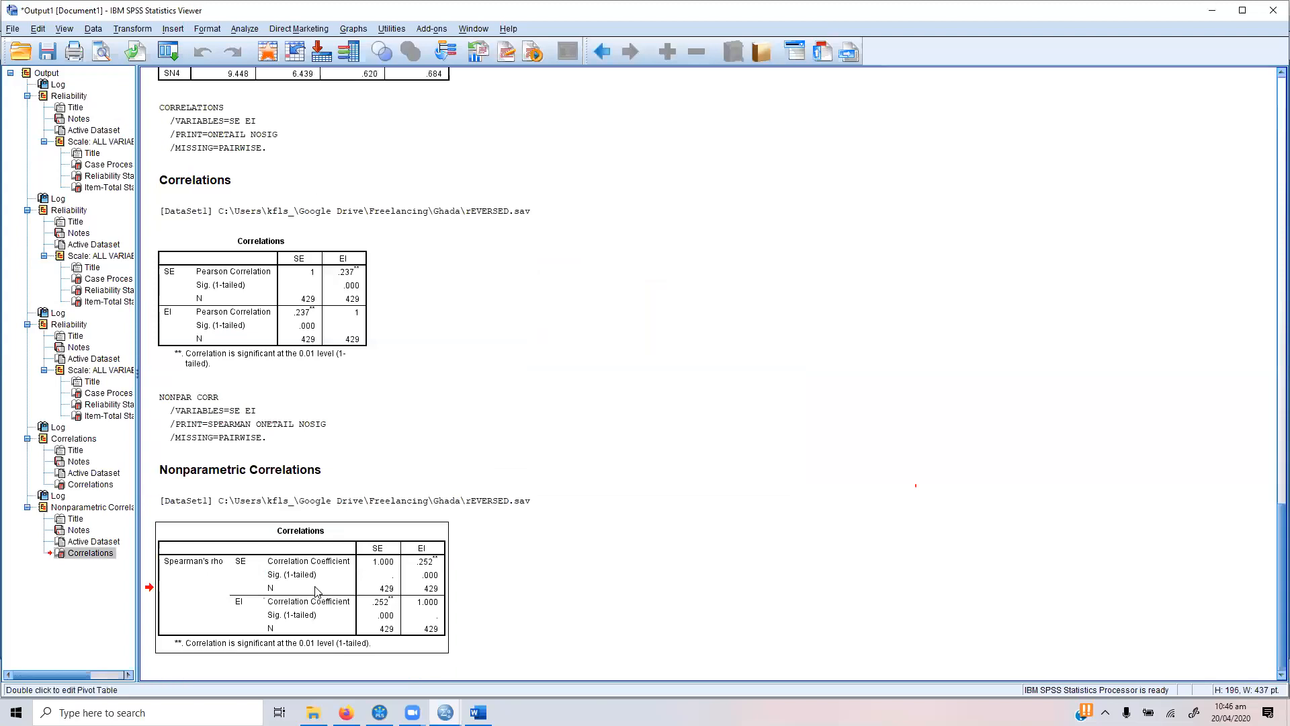
left_click(273, 286)
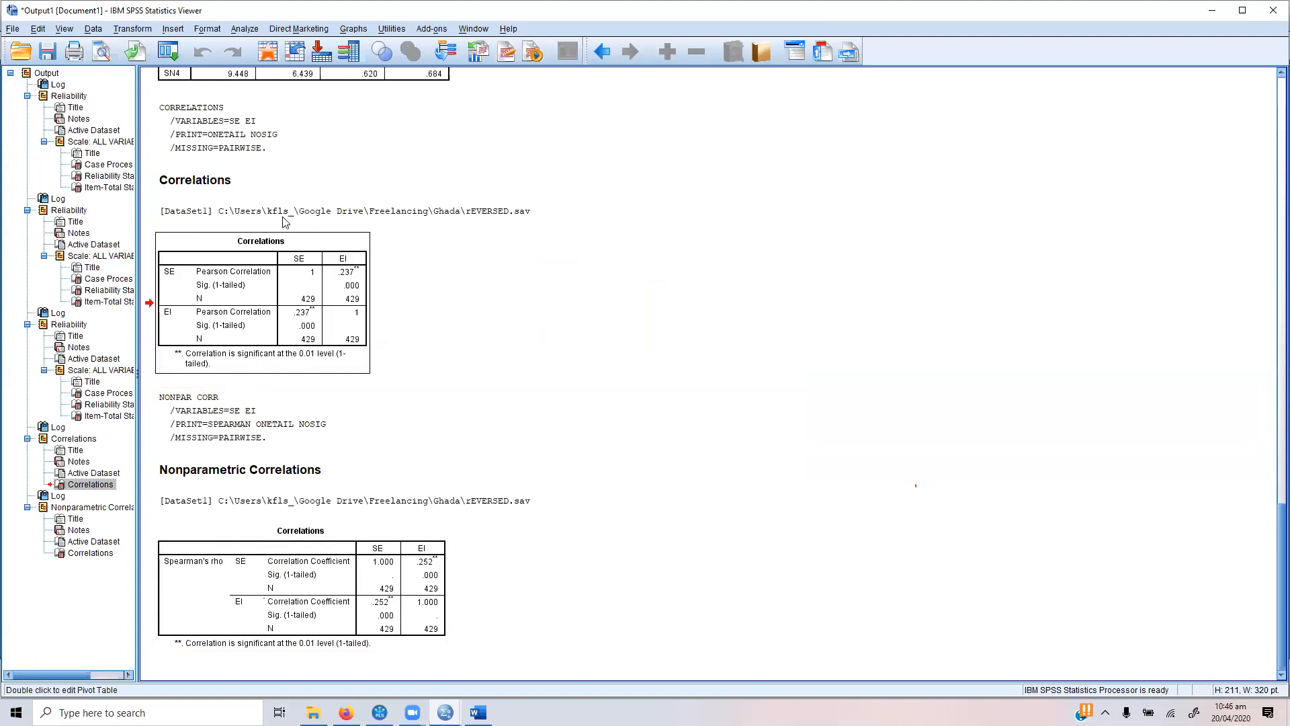
left_click(285, 546)
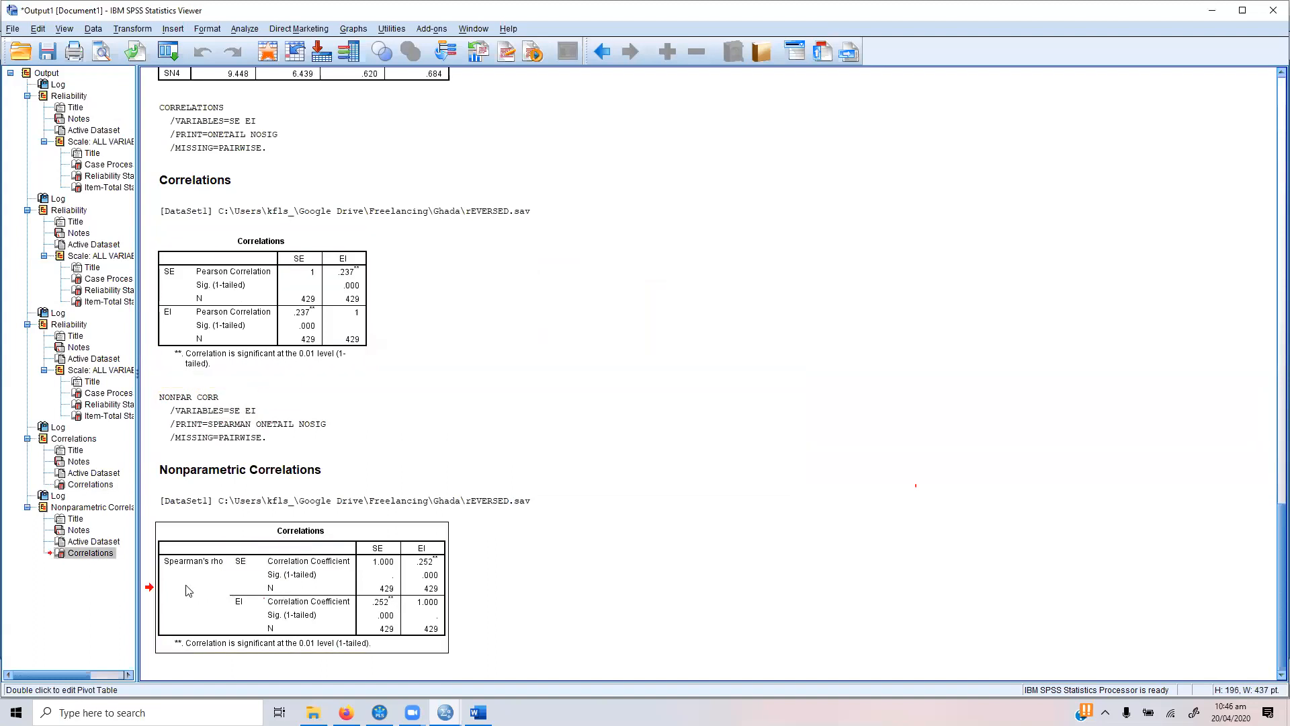
left_click(479, 712)
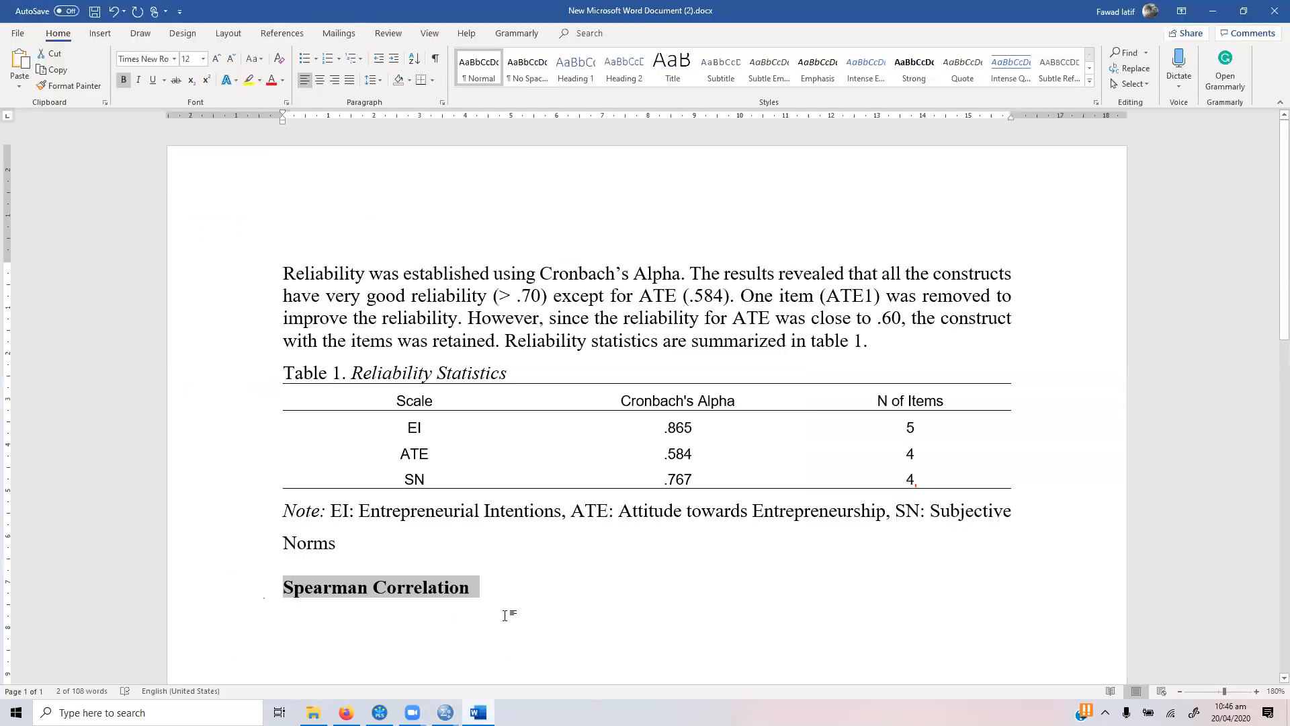
left_click(285, 675)
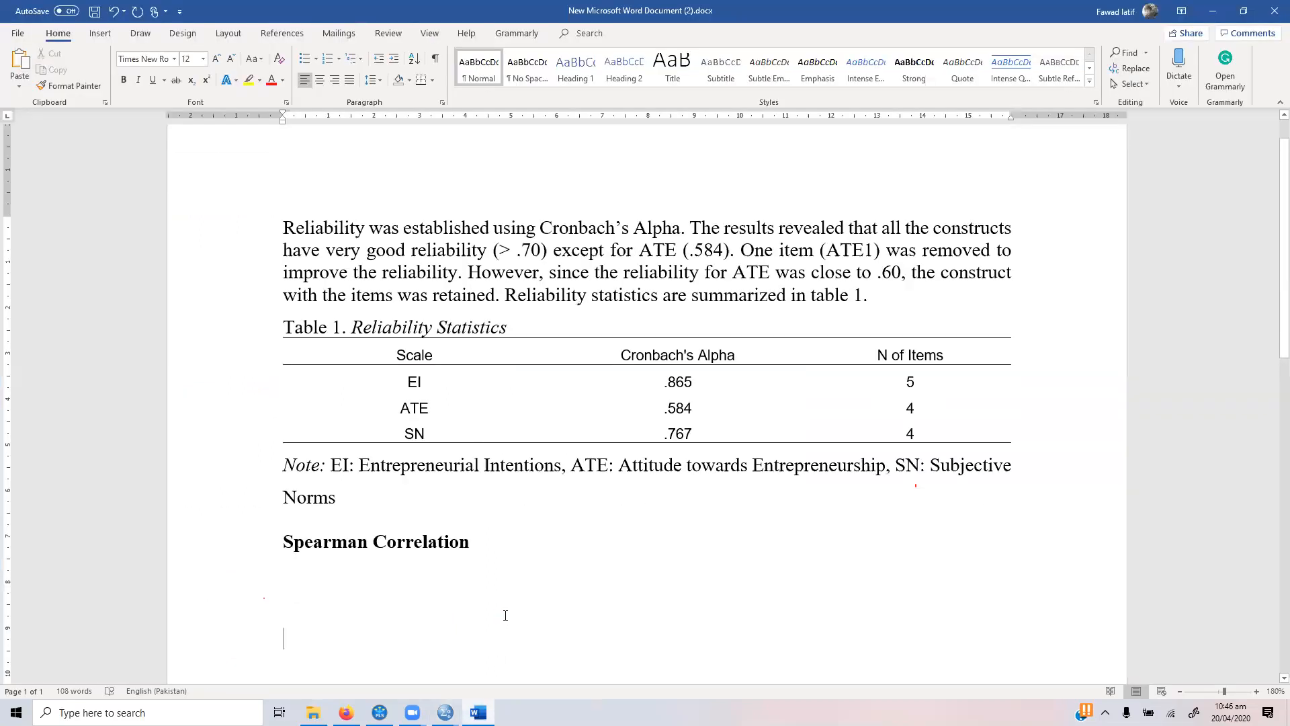
key("ctrl+v")
Step: Examine the correlation coefficient and one-tailed significance between SE and EI in the pasted table
left_click_drag(757, 404, 797, 403)
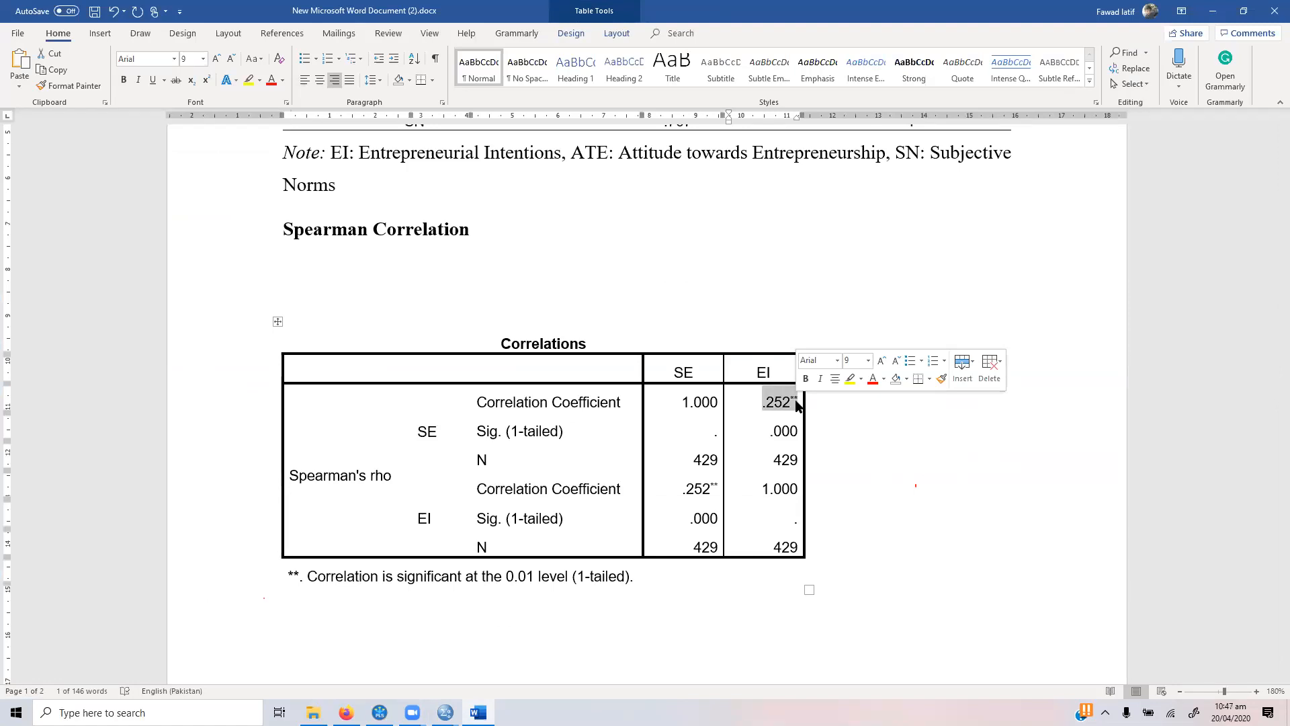
left_click(774, 430)
left_click_drag(769, 431, 797, 431)
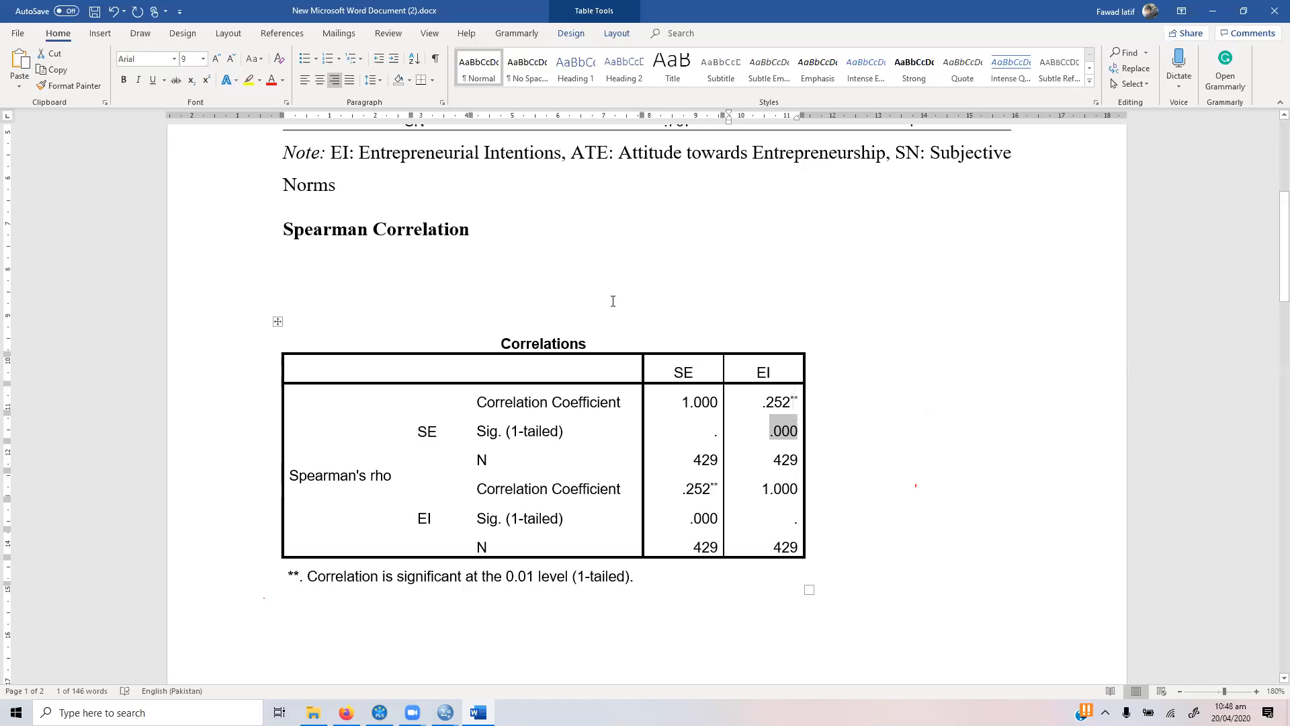
left_click(569, 276)
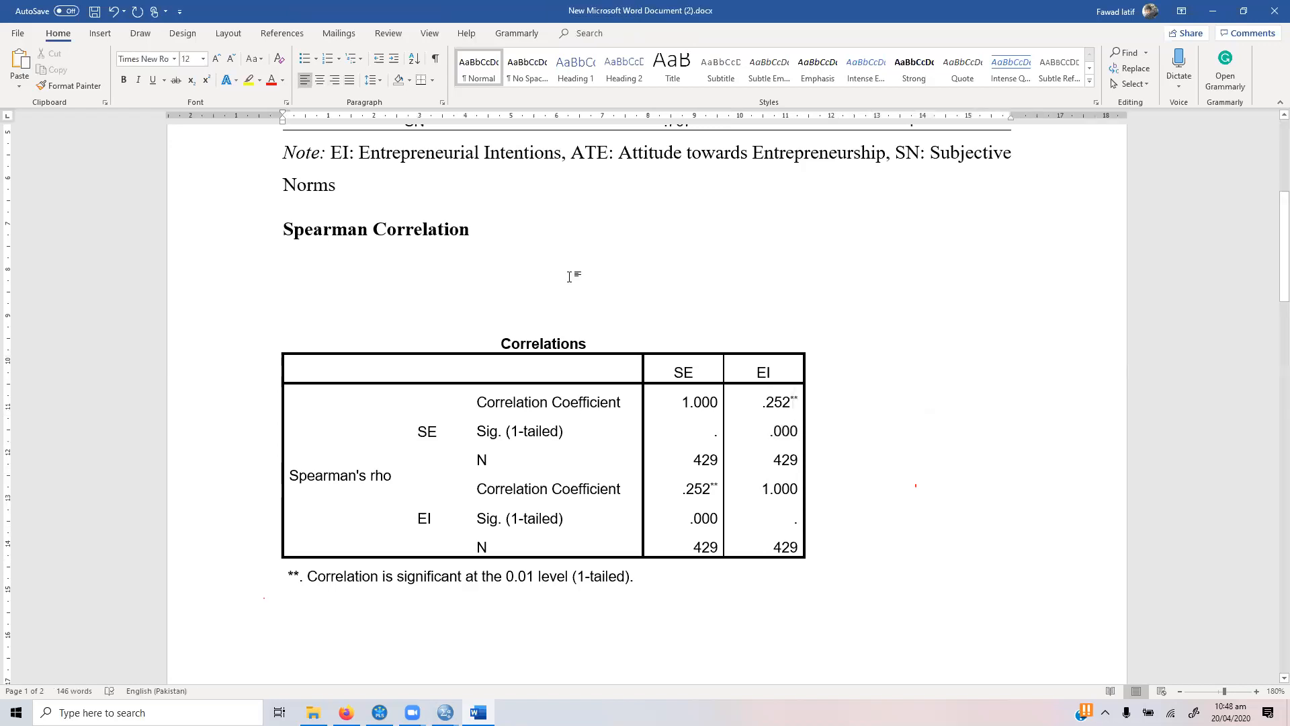